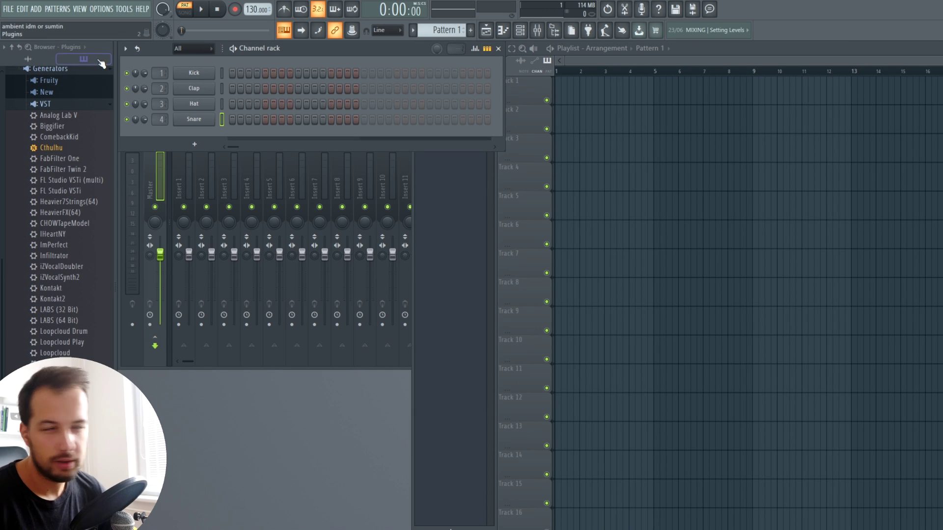
Add Nexus to the channel rack and select its factory pad preset Ambient Pad 3
scroll(59, 365, "down", 1)
left_click_drag(58, 366, 202, 133)
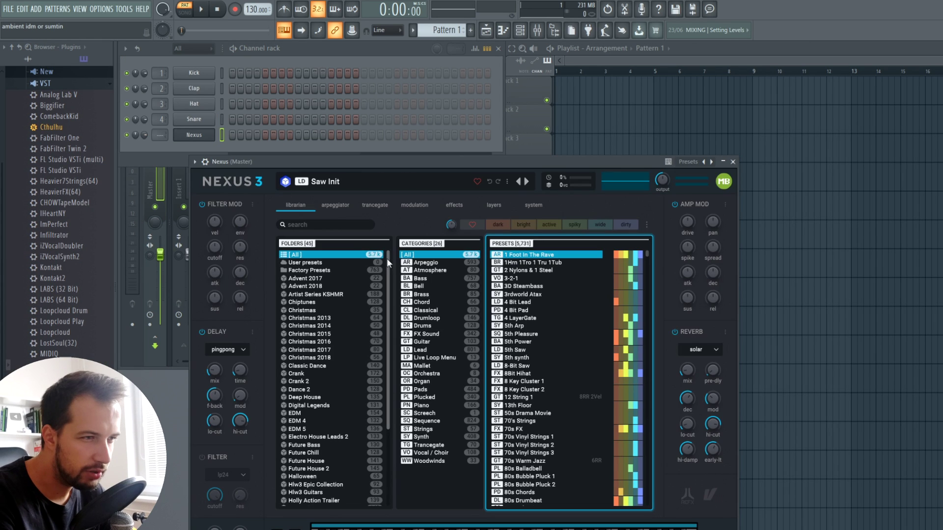
left_click(308, 270)
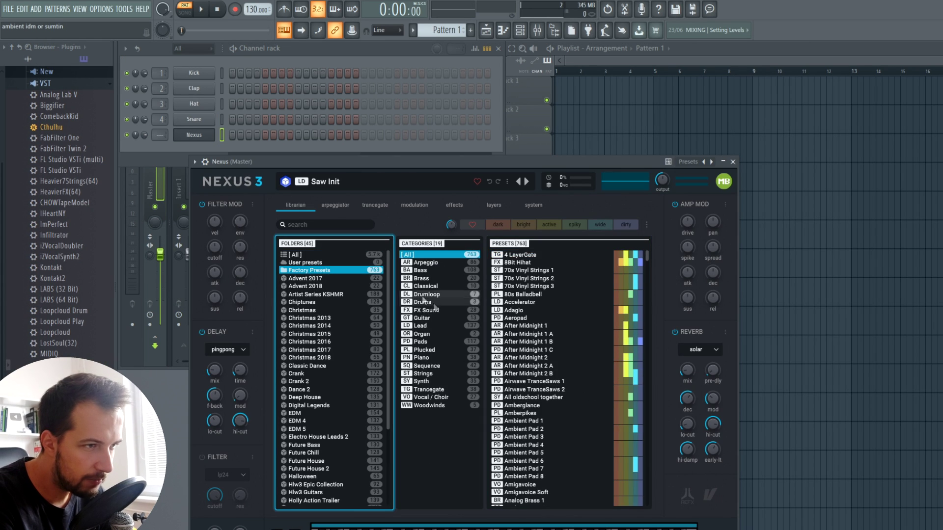
left_click(421, 341)
left_click(524, 309)
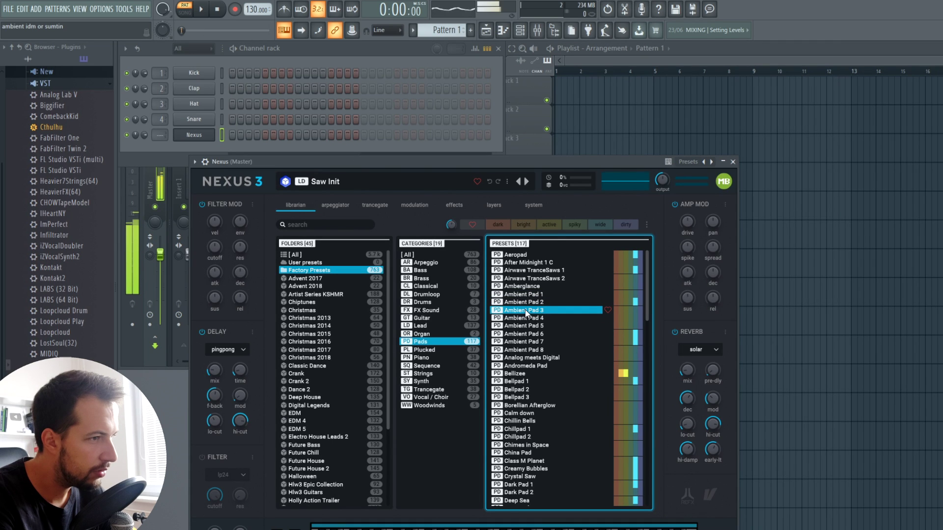
Open the Nexus channel's piano roll and draw a one-bar C4 note at bar 1
left_click(732, 161)
right_click(200, 137)
left_click(230, 134)
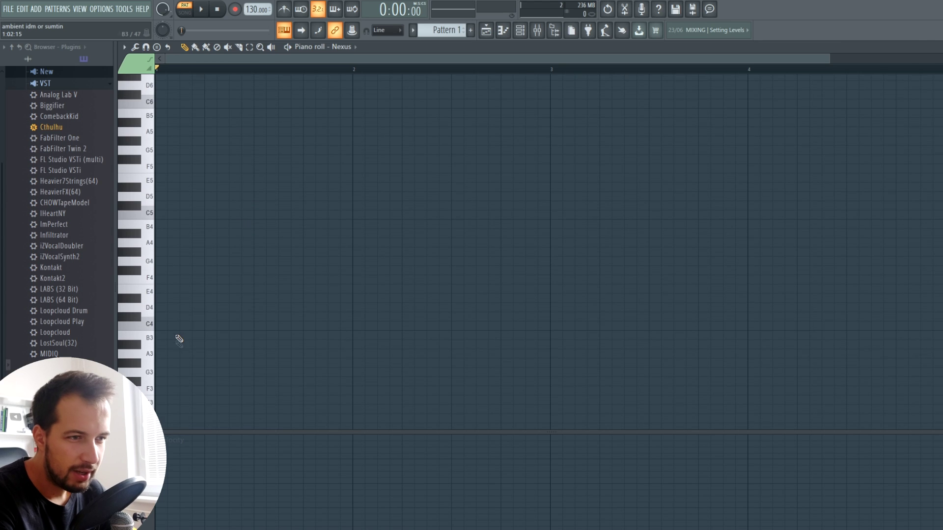
left_click_drag(170, 325, 360, 326)
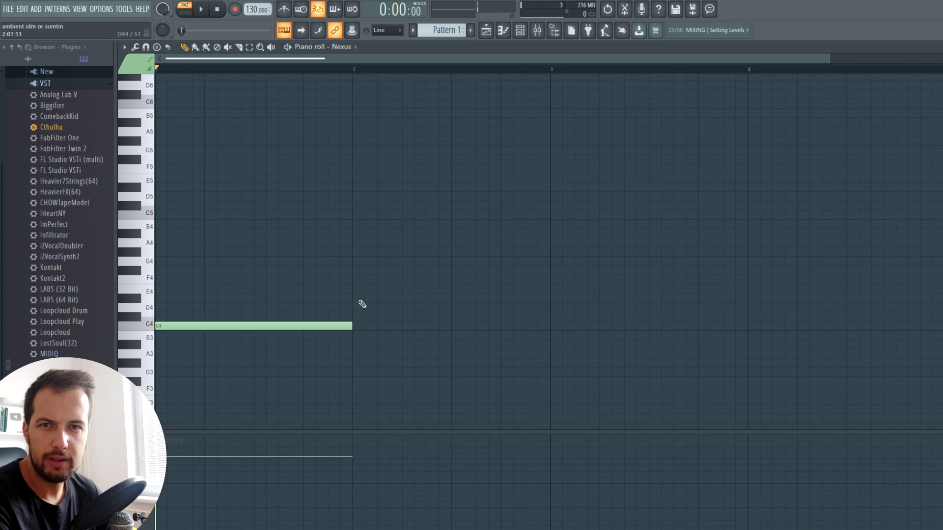
Add one-bar G5 and C6 notes above the C4 note and play the chord
scroll(339, 259, "up", 4)
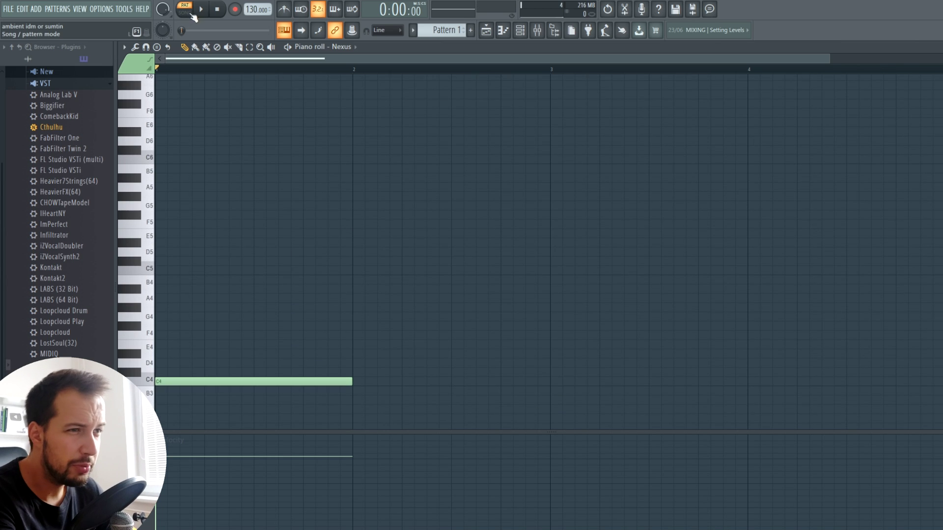
left_click(163, 213)
left_click(168, 263)
key("space")
scroll(227, 253, "down", 2)
key("space")
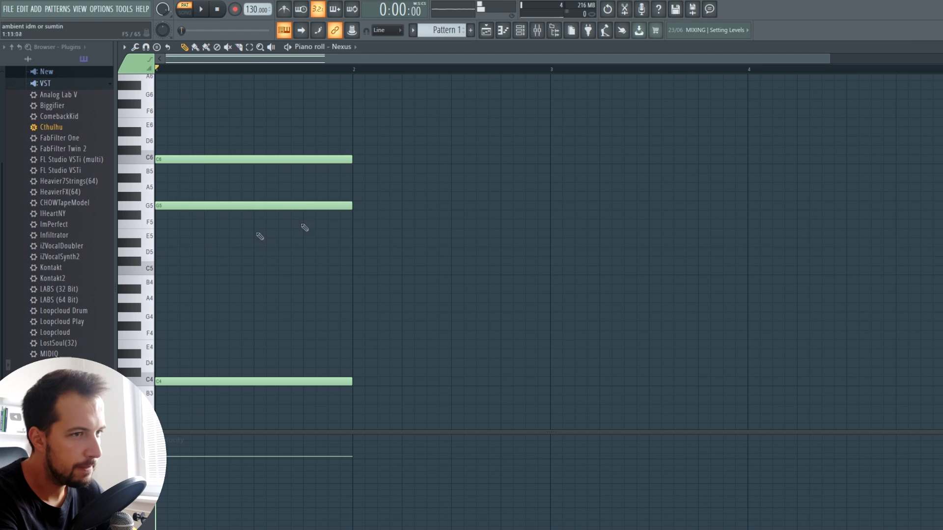
Add a one-bar D5 note to the chord, raise it to E5 and audition the result
left_click(163, 254)
key("space")
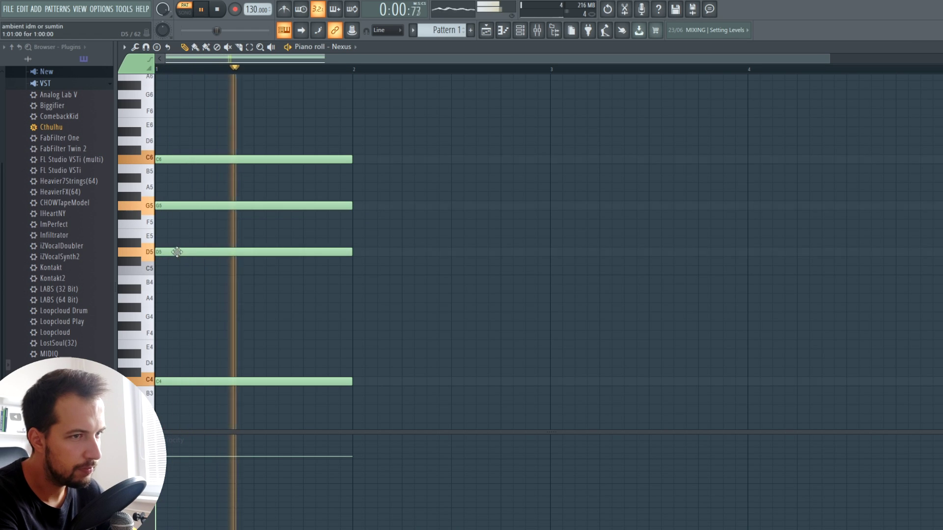
key("space")
left_click_drag(171, 253, 150, 236)
key("space")
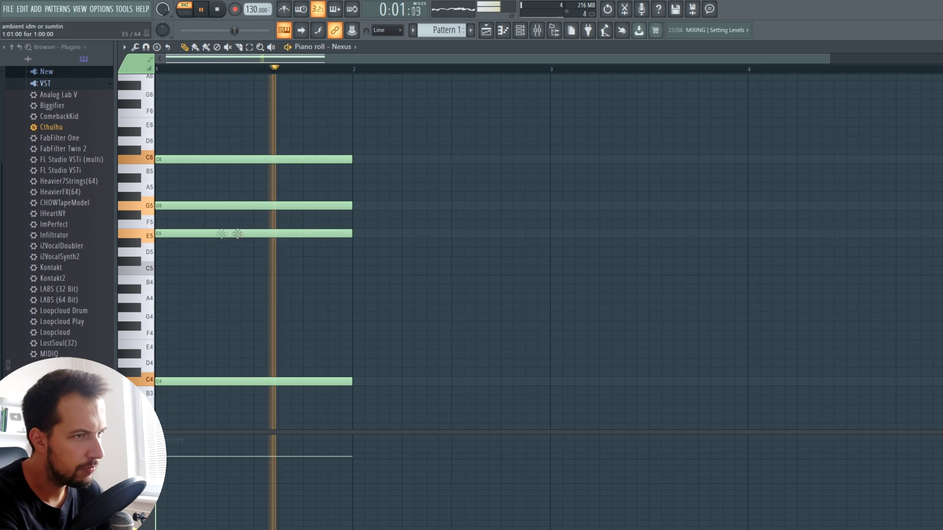
key("space")
Lengthen all four chord notes to two bars and play the chord back
key("ctrl+a")
left_click_drag(351, 382, 550, 382)
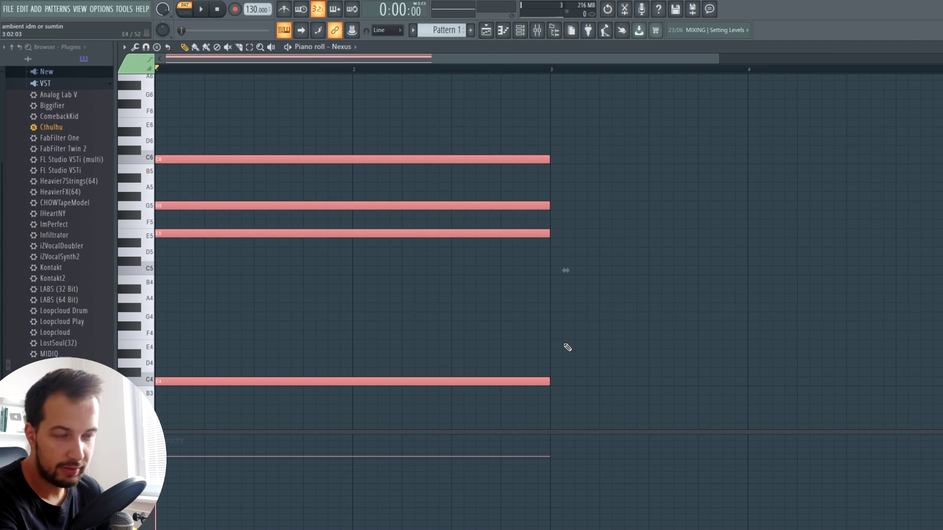
left_click(620, 196, "ctrl")
key("space")
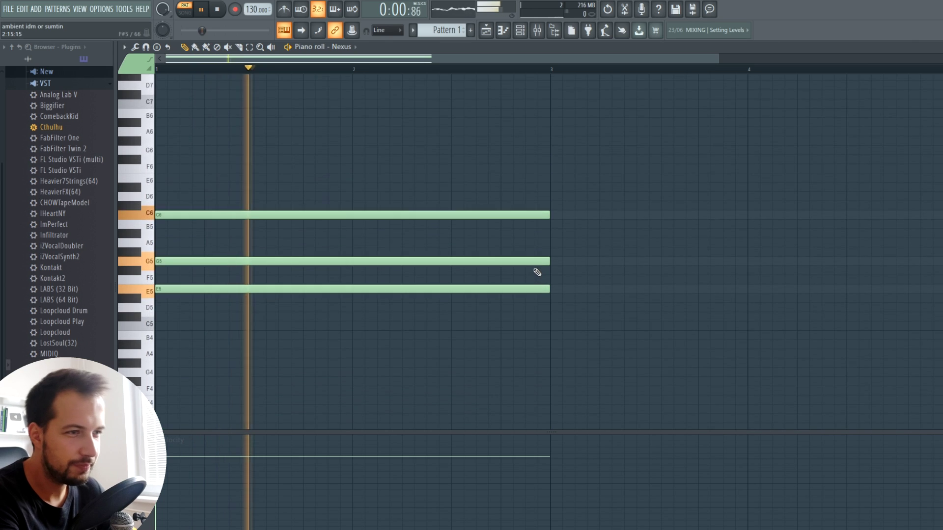
Duplicate the whole two-bar chord into bars 3 and 4
scroll(518, 71, "down", 1)
scroll(518, 71, "down", 1)
left_click_drag(473, 120, 358, 393)
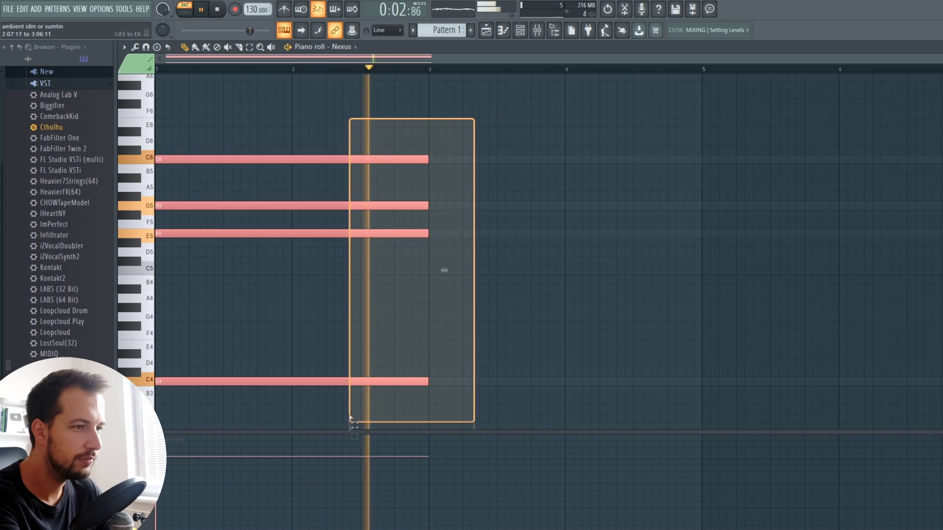
key("ctrl+b")
key("space")
left_click(604, 294, "ctrl")
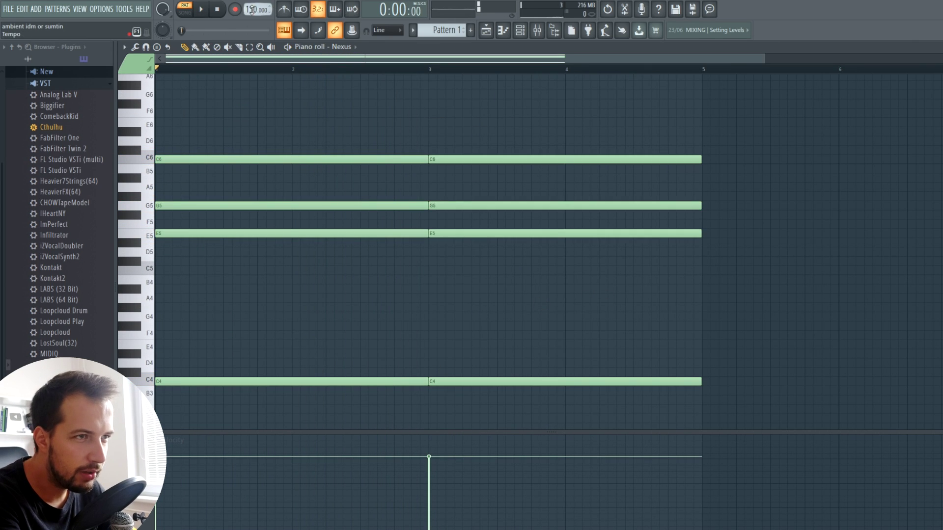
Set the project tempo to 110 BPM and play the pattern
scroll(256, 9, "down", 4)
key("space")
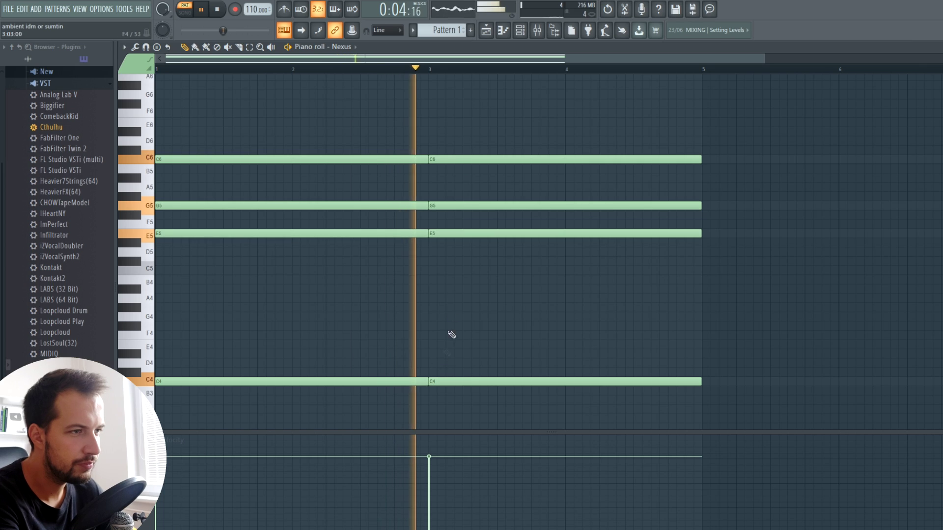
key("space")
Lower the second chord's top note to B5 and play from bar 3
left_click_drag(445, 159, 446, 168)
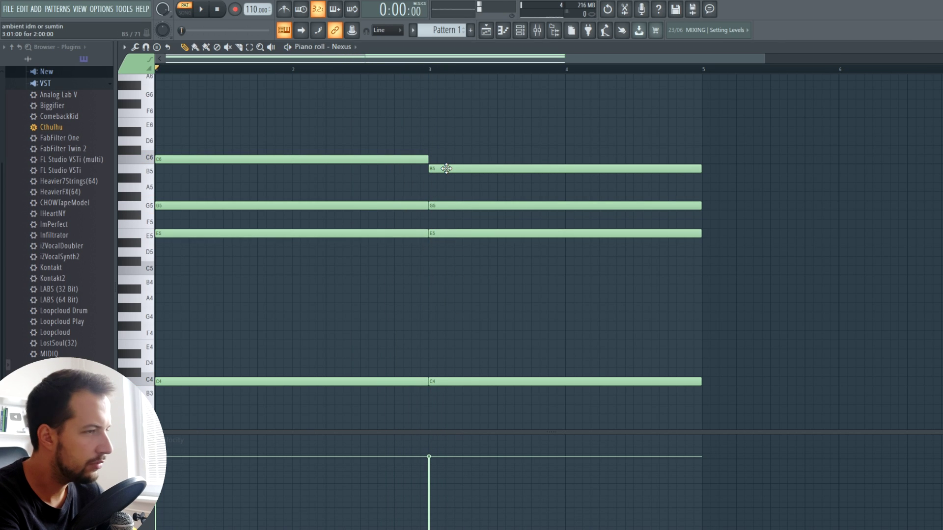
left_click(431, 70)
key("space")
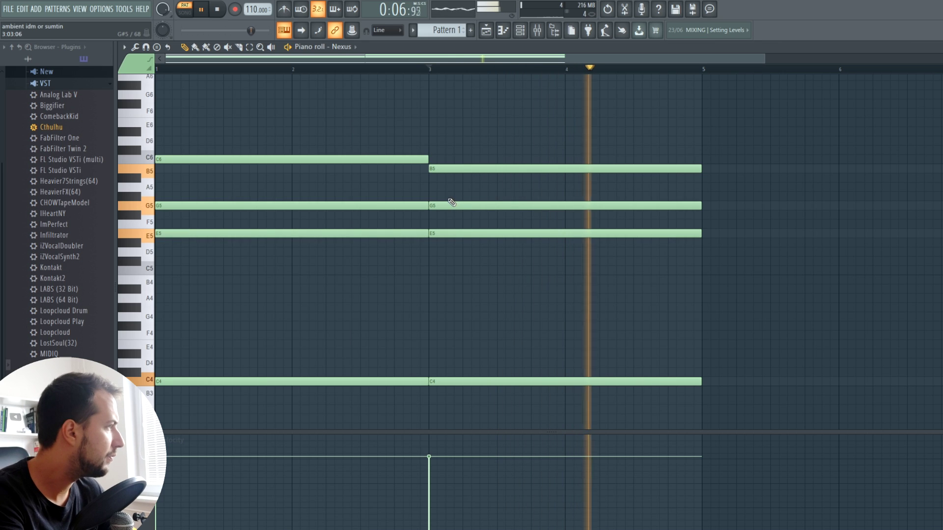
Duplicate both chords into bars 5 to 8, with F4 as the third chord's bass note, and audition it
key("space")
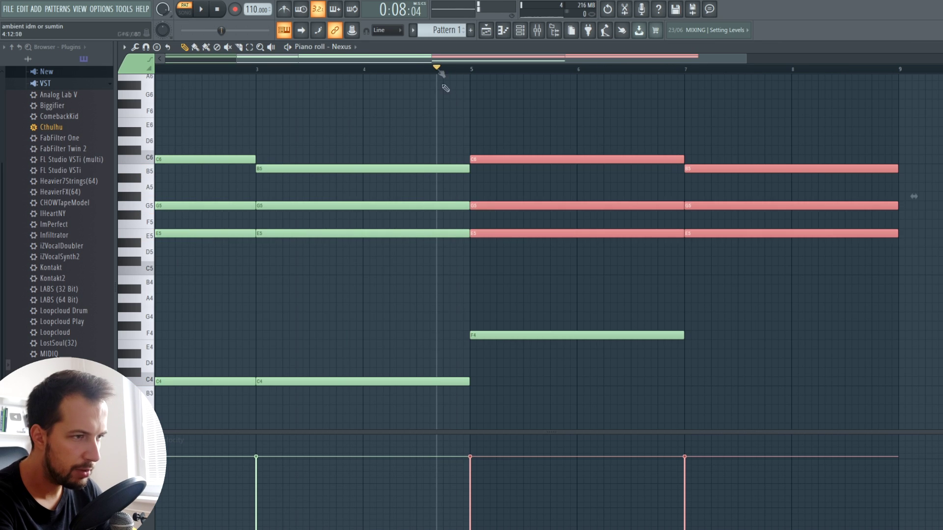
right_click(577, 286)
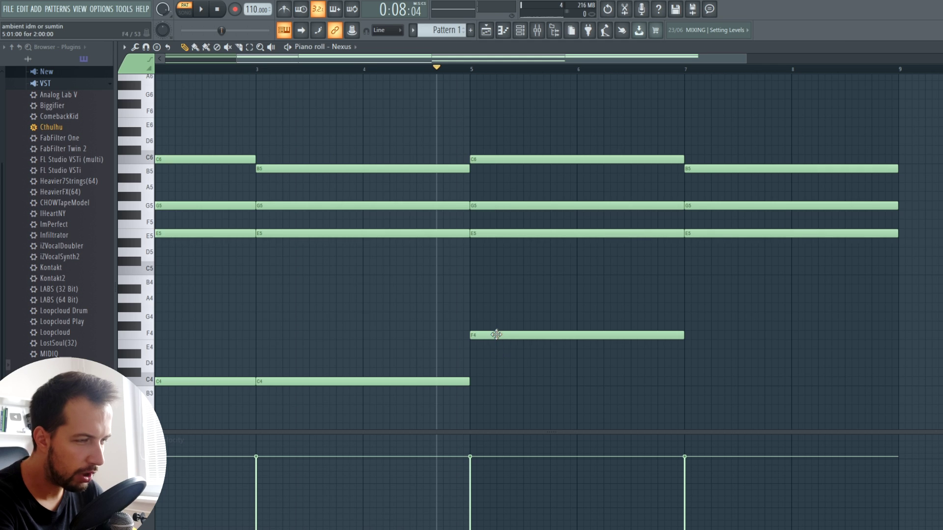
key("space")
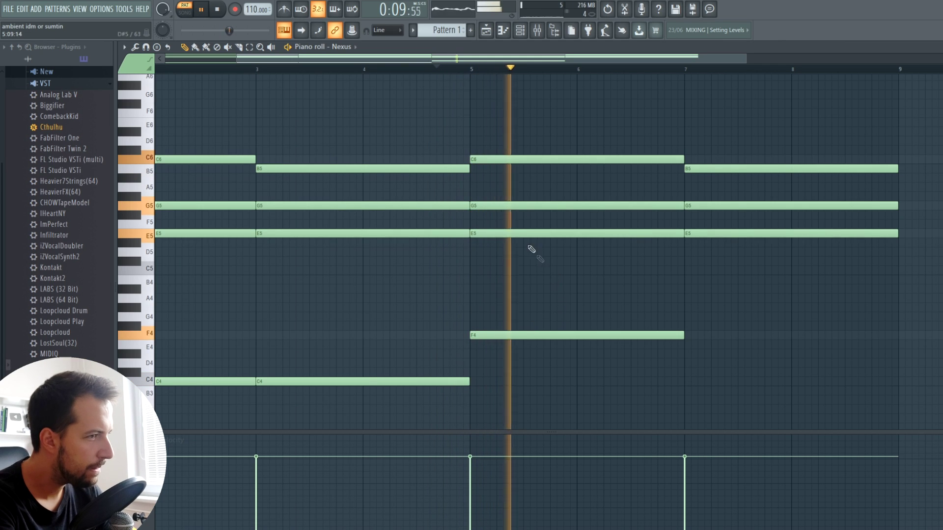
key("space")
Change the third chord's middle notes to F5 and A5 and play it back
left_click(495, 233)
left_click_drag(494, 230, 491, 186)
left_click(492, 207)
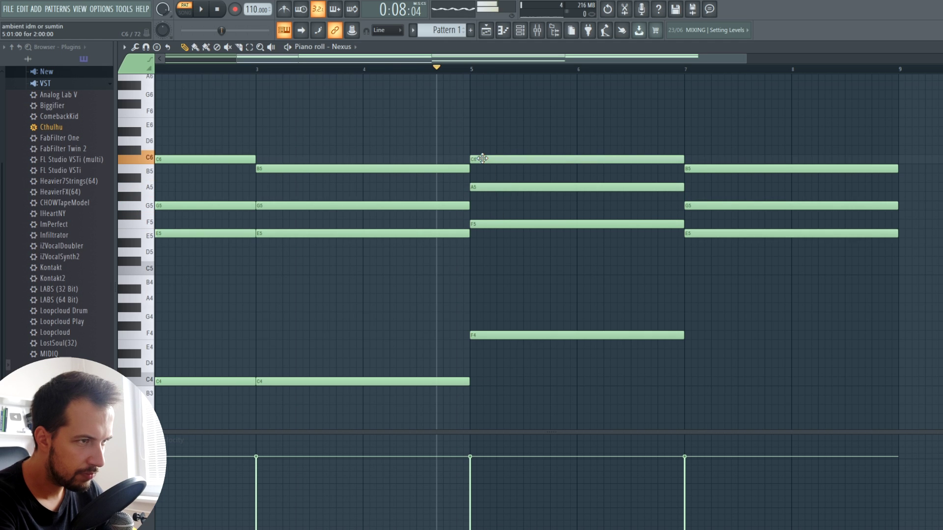
key("space")
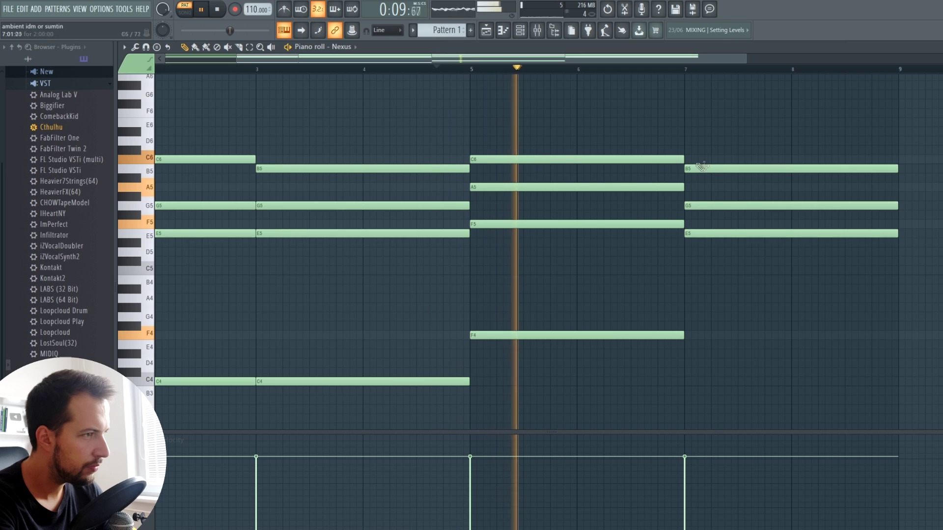
Raise the fourth chord's upper notes to C6, A5 and F5, and add a two-bar F4 bass note at bar 7
left_click_drag(705, 167, 704, 157)
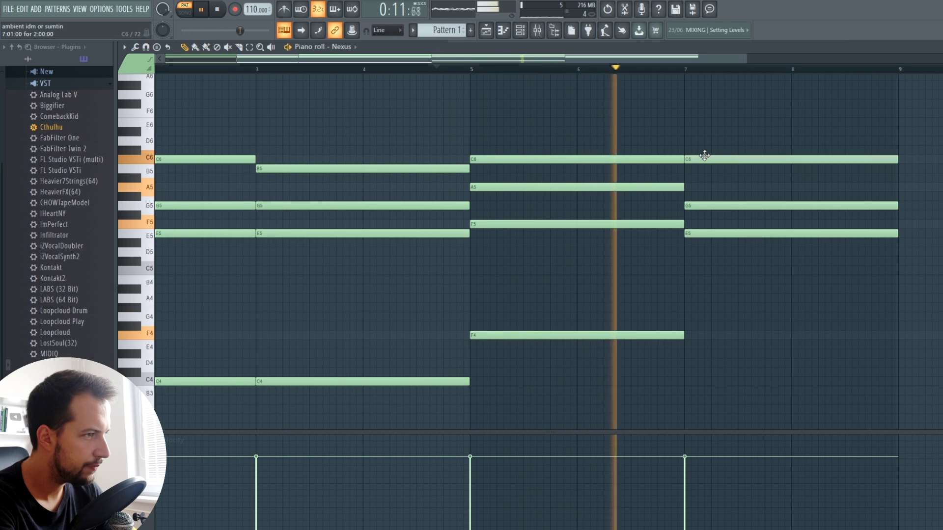
key("space")
left_click_drag(701, 203, 700, 188)
left_click_drag(702, 231, 702, 224)
left_click(689, 335)
key("space")
Raise the third chord's top note to D6, shorten it to one bar, and follow it with a one-bar C6
left_click_drag(680, 158, 562, 140)
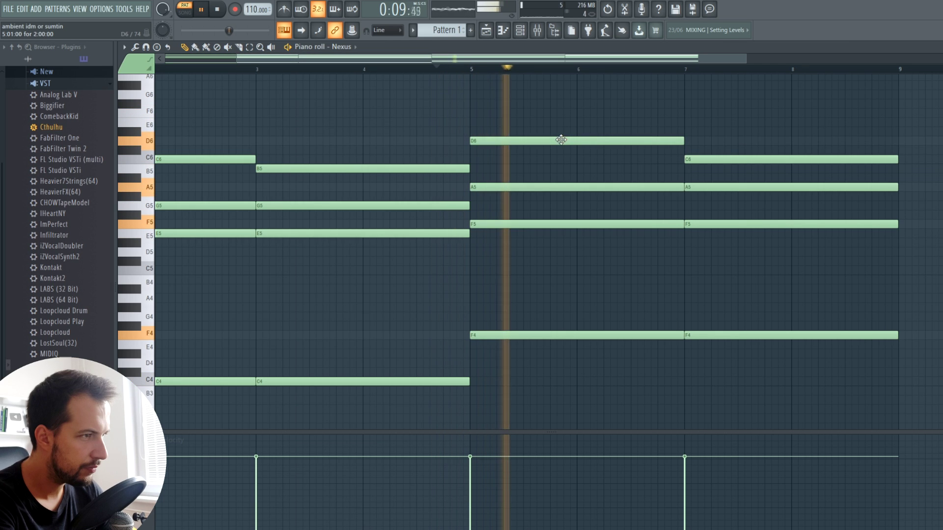
left_click_drag(684, 140, 578, 141)
left_click(581, 159)
scroll(604, 73, "down", 2)
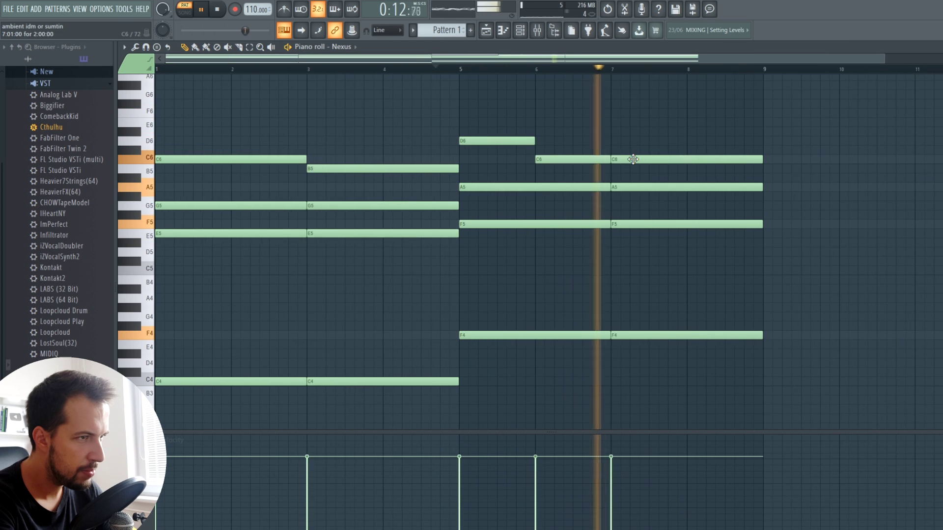
Lower the fourth chord's top note to B5, its F5 to E5 and its bass to E4, and audition it
left_click_drag(634, 156, 633, 169)
scroll(455, 70, "down", 2)
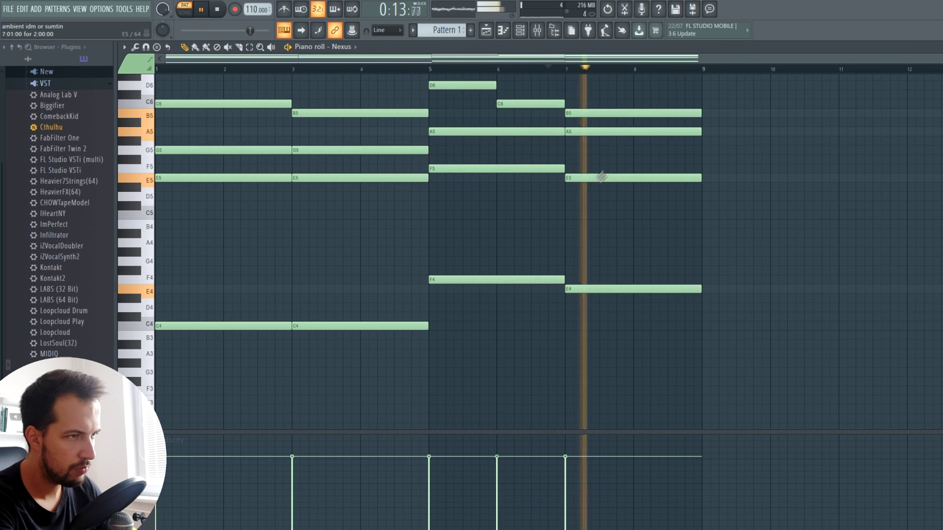
key("space")
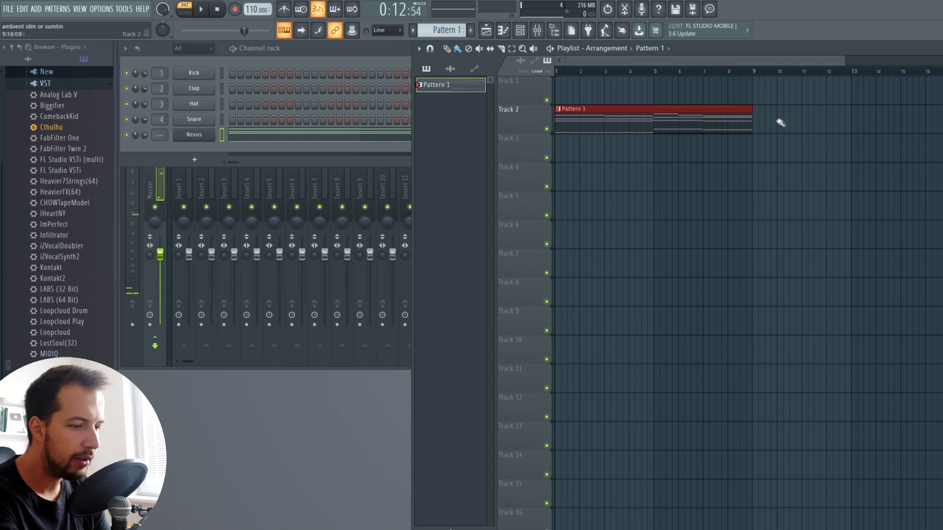
Duplicate the Pattern 1 clip on playlist Track 2 so a copy starts at bar 9
left_click_drag(774, 118, 696, 185)
key("ctrl+b")
key("ctrl+d")
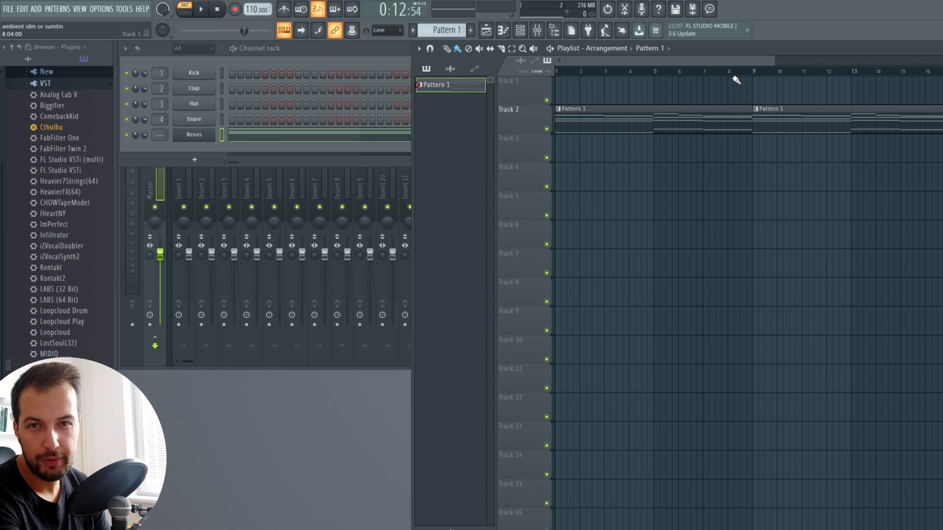
Route Nexus to mixer track 5 and load Infiltrator into that track's first effect slot
left_click(194, 134)
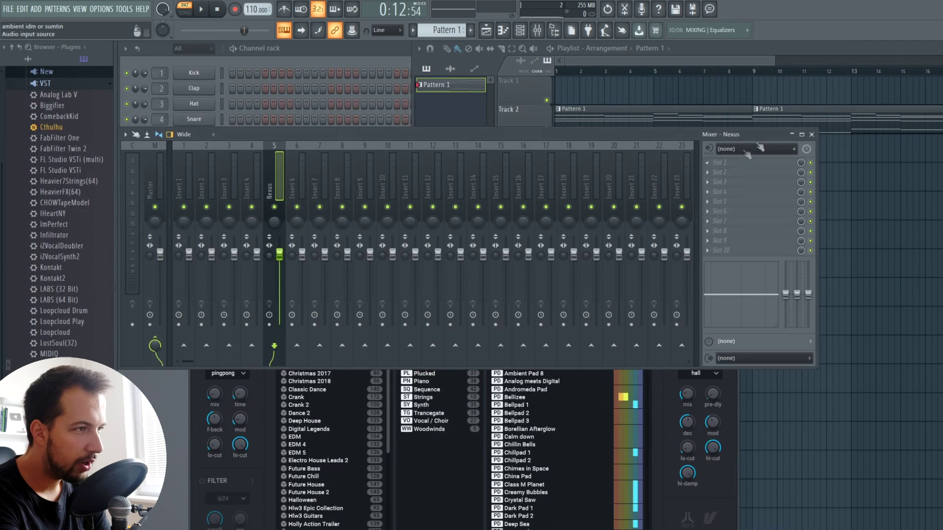
left_click(811, 135)
left_click(738, 162)
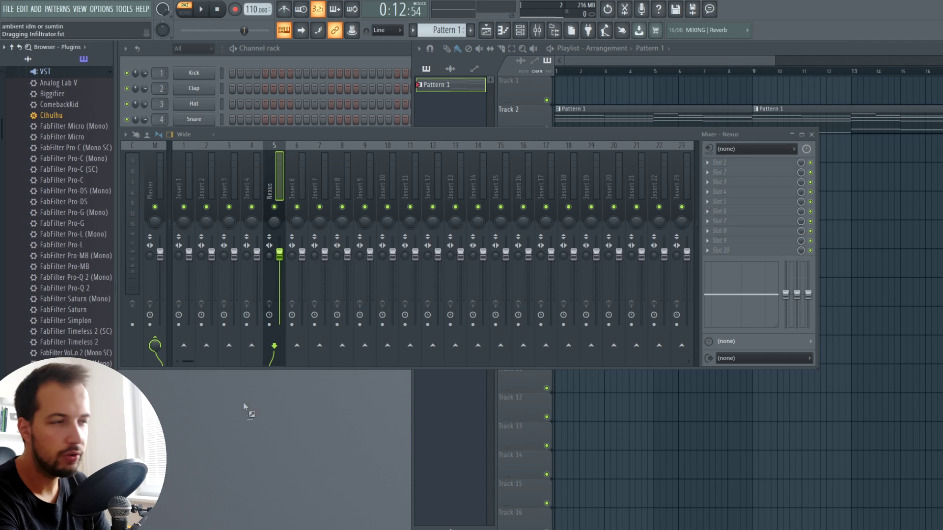
left_click_drag(244, 407, 723, 161)
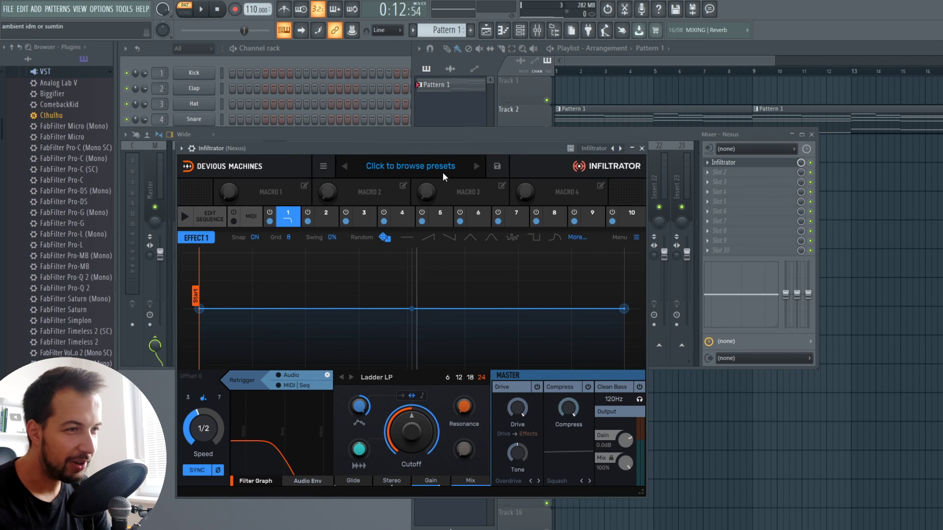
Look at Infiltrator's preset browser and its sequence editor
left_click(413, 165)
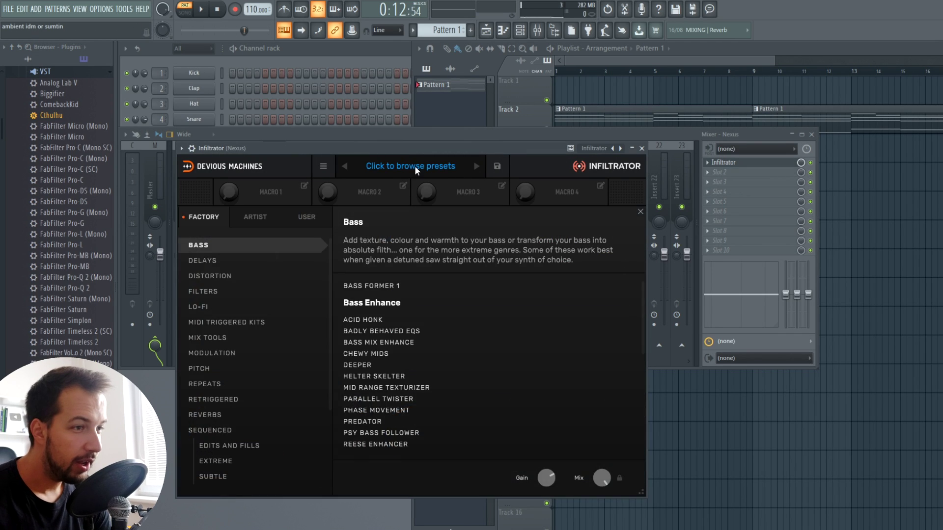
left_click(388, 166)
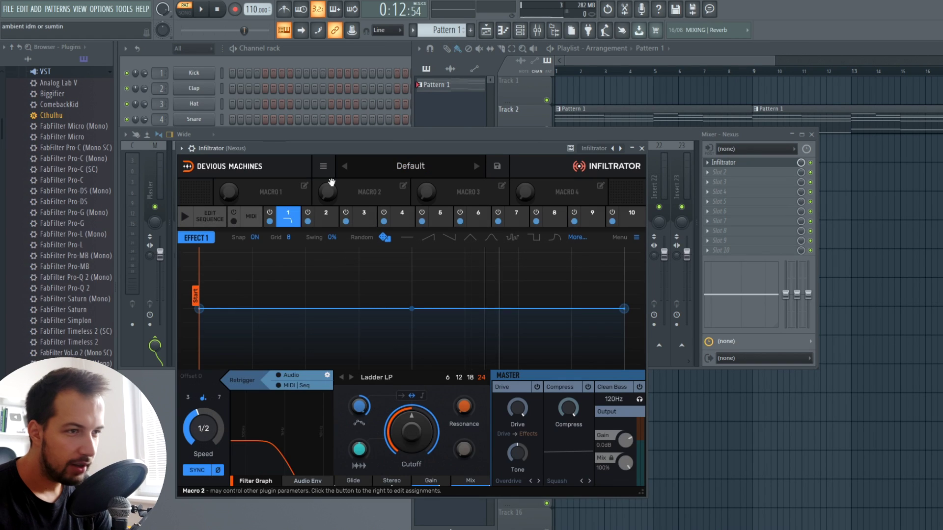
left_click(209, 217)
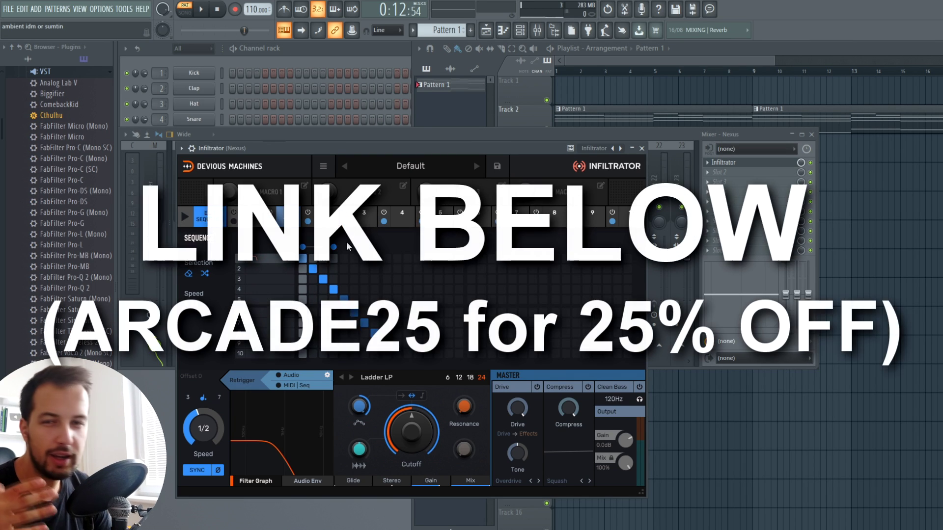
Load the Gentle Vowel preset from Infiltrator's Filters category and audition it on the chords
left_click(417, 166)
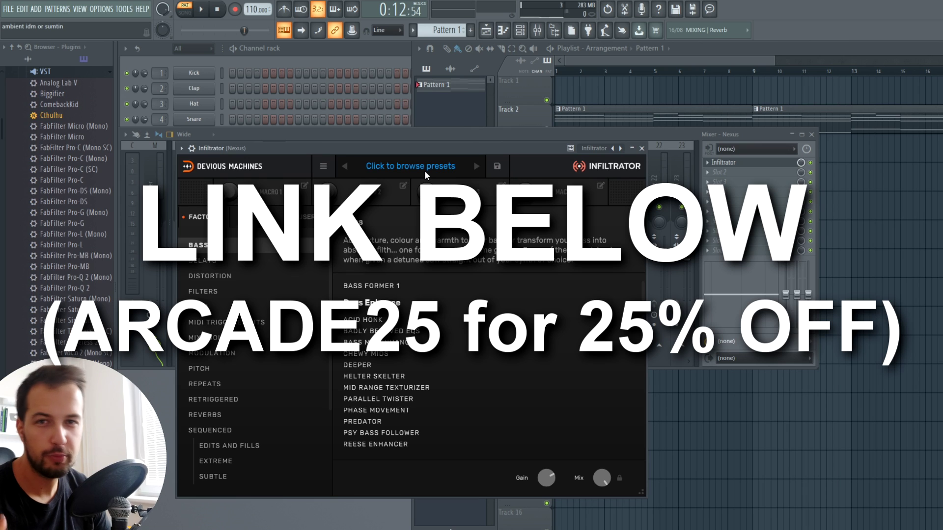
left_click(238, 293)
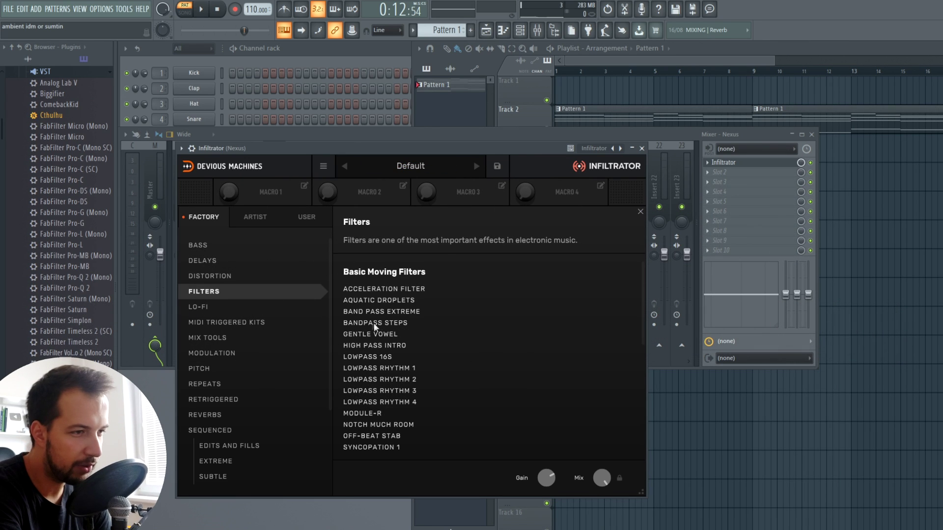
left_click(381, 338)
key("space")
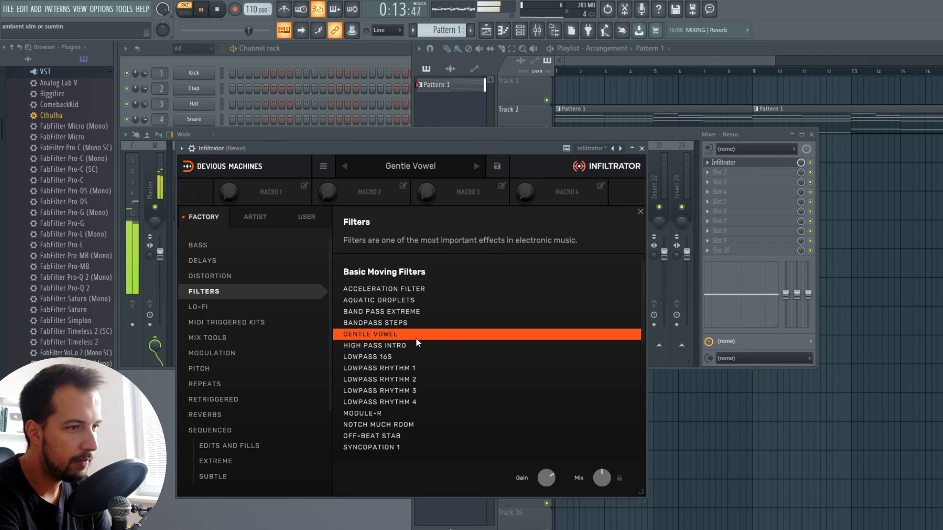
key("space")
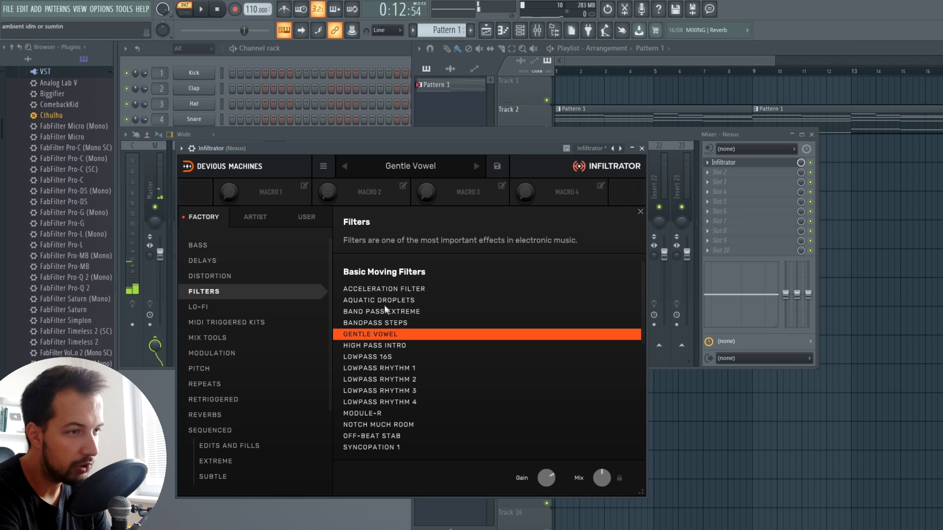
Audition Acceleration Filter, Aquatic Droplets and Lowpass Rhythm 3, and load the Module-R preset in Infiltrator
key("space")
left_click(376, 289)
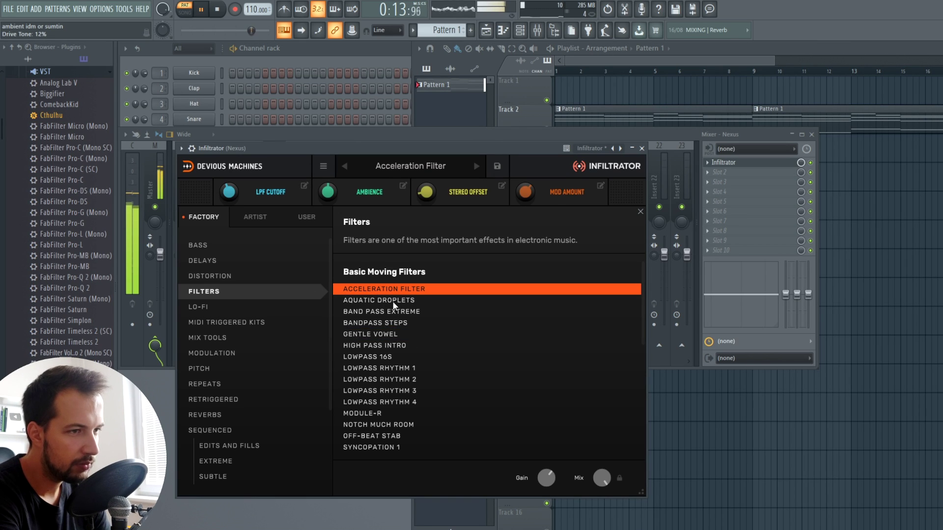
left_click(382, 305)
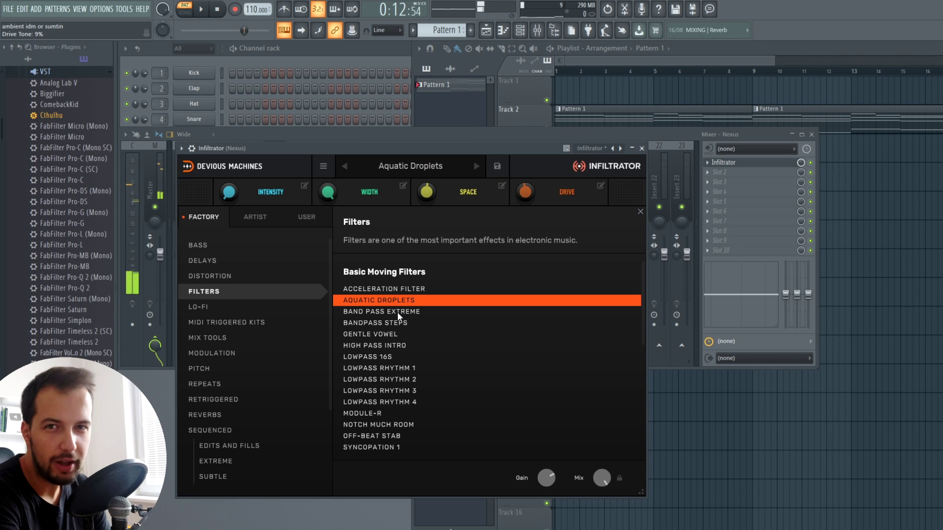
left_click(389, 391)
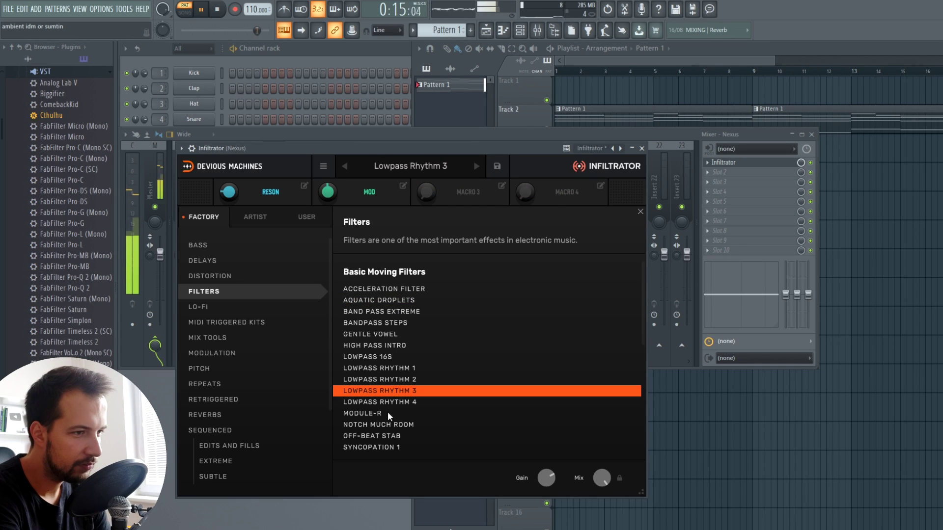
left_click(387, 414)
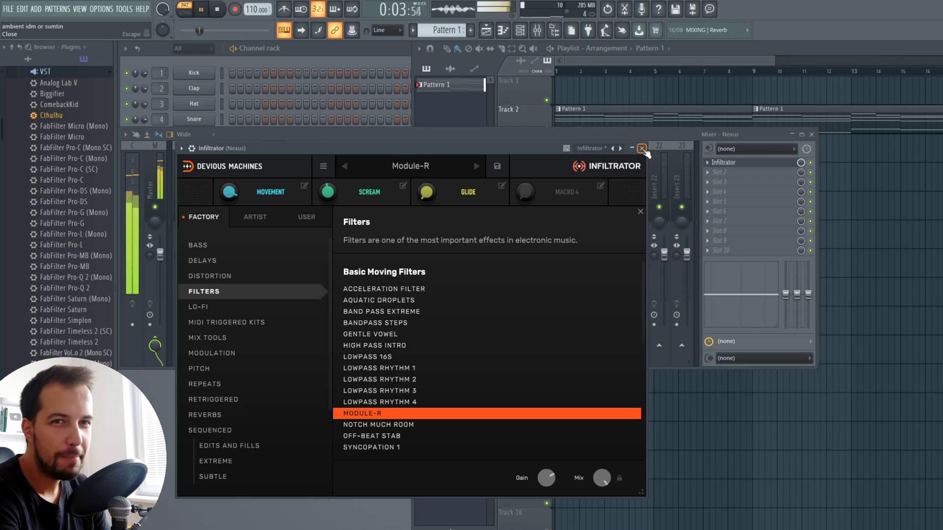
key("space")
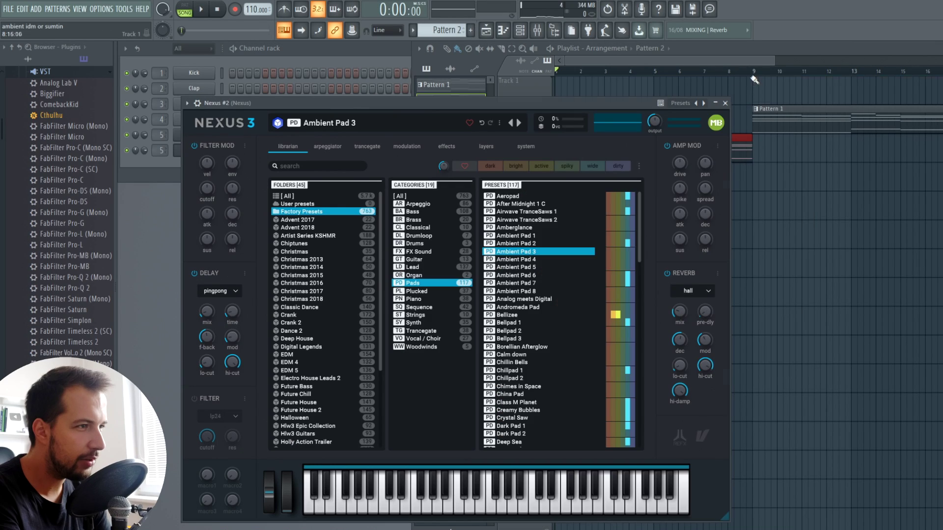
Play the arrangement from bar 9 without adding a clip there, and open Pattern 2's Nexus #2 notes
left_click(754, 80)
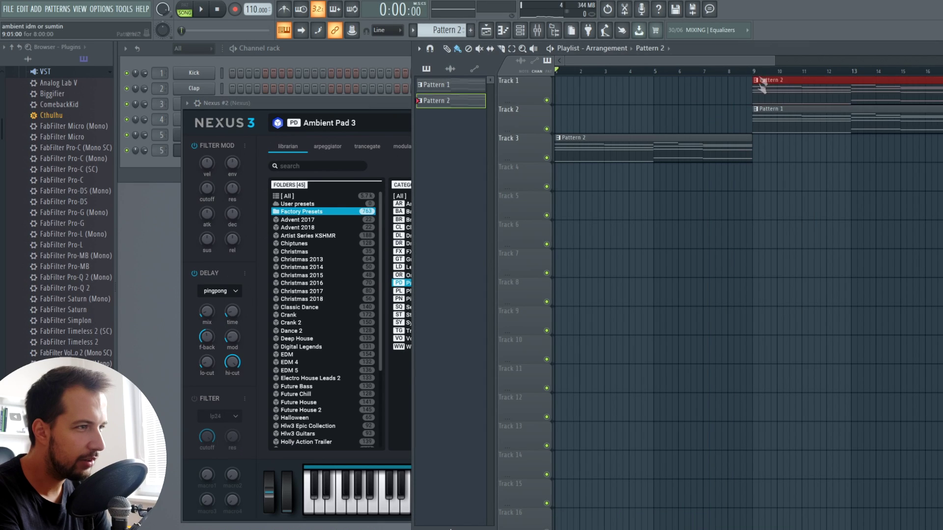
right_click(759, 85)
left_click_drag(748, 72, 754, 73)
key("space")
key("space")
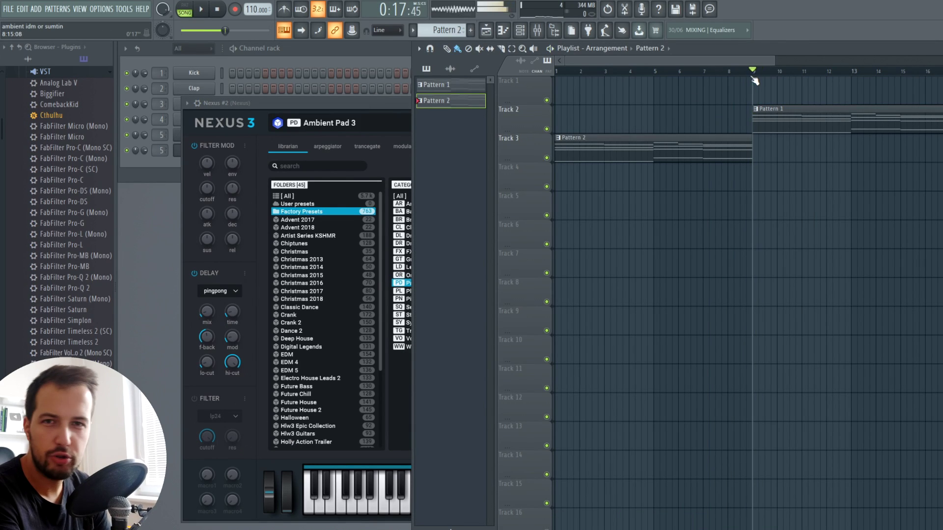
key("space")
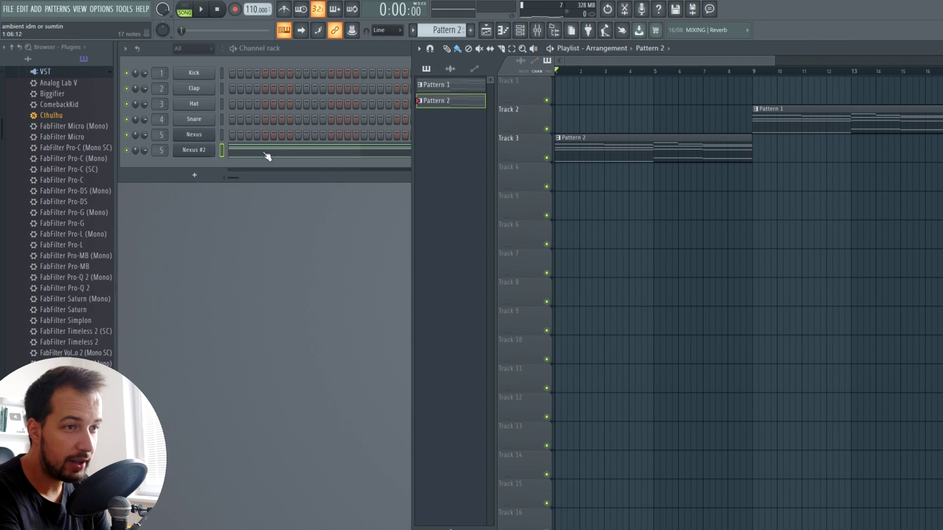
left_click(291, 156)
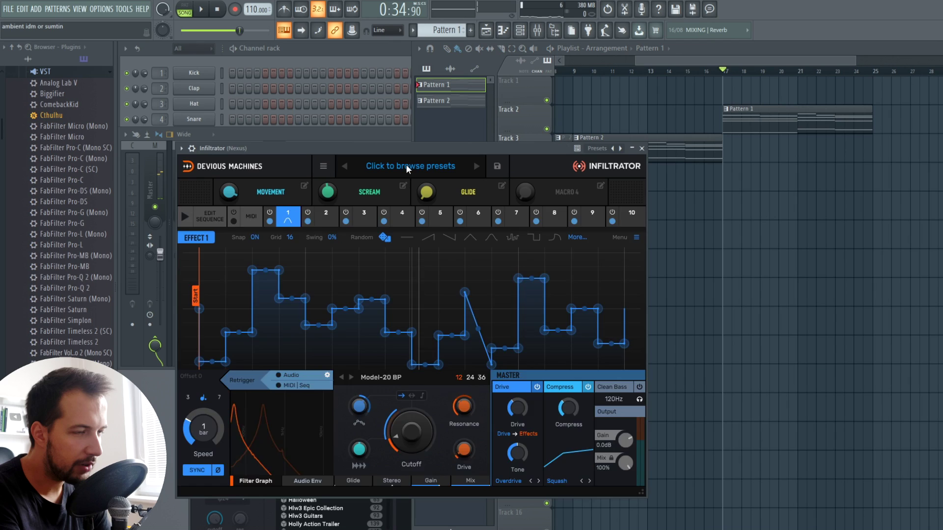
Audition Infiltrator's Lo-Fi presets on the Pattern 1 chords, load Crushing Orbit and close the preset browser
left_click(399, 169)
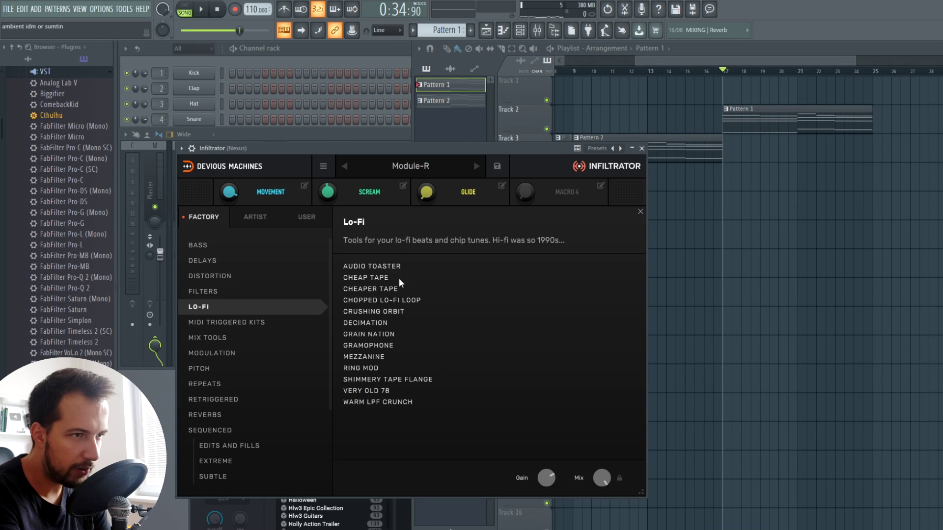
left_click(398, 278)
key("space")
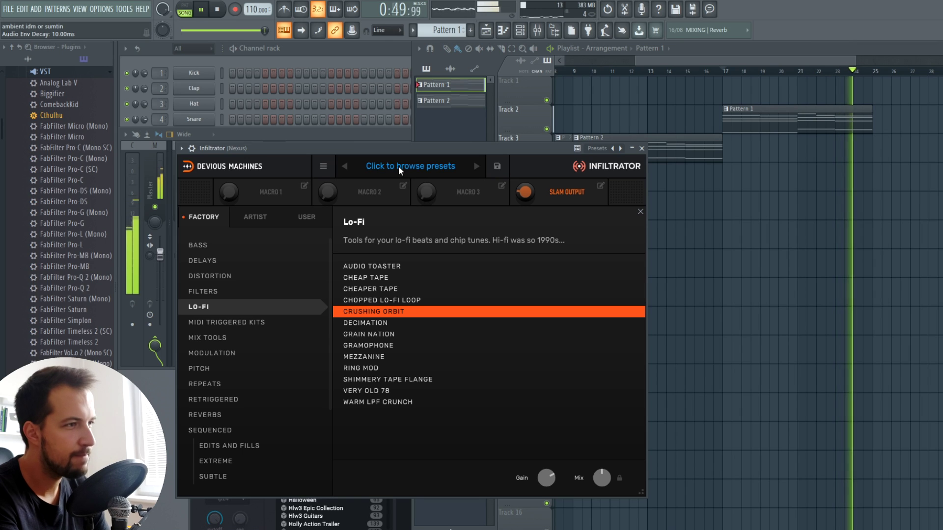
key("space")
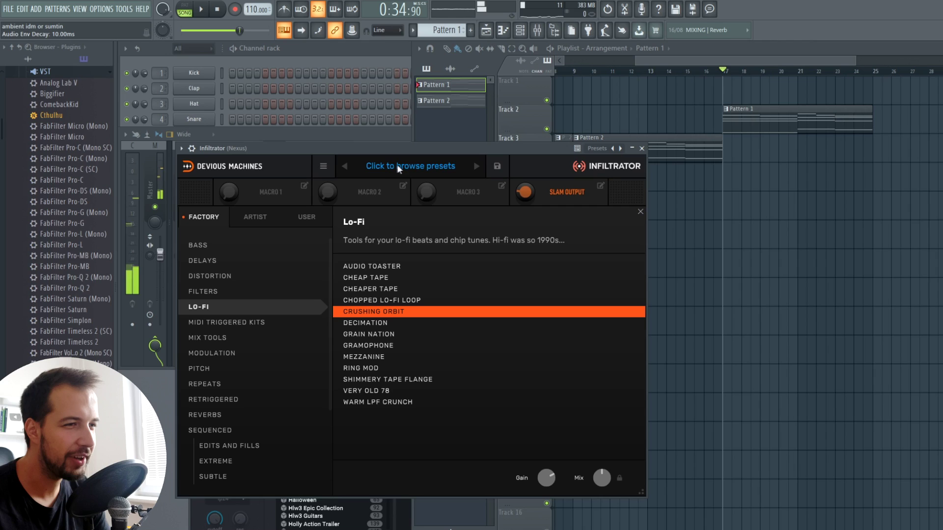
left_click(323, 167)
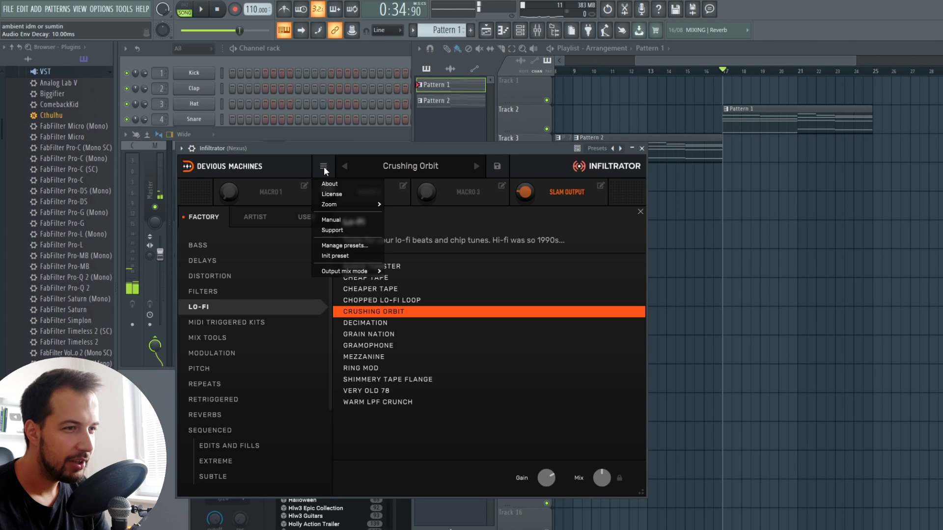
left_click(390, 169)
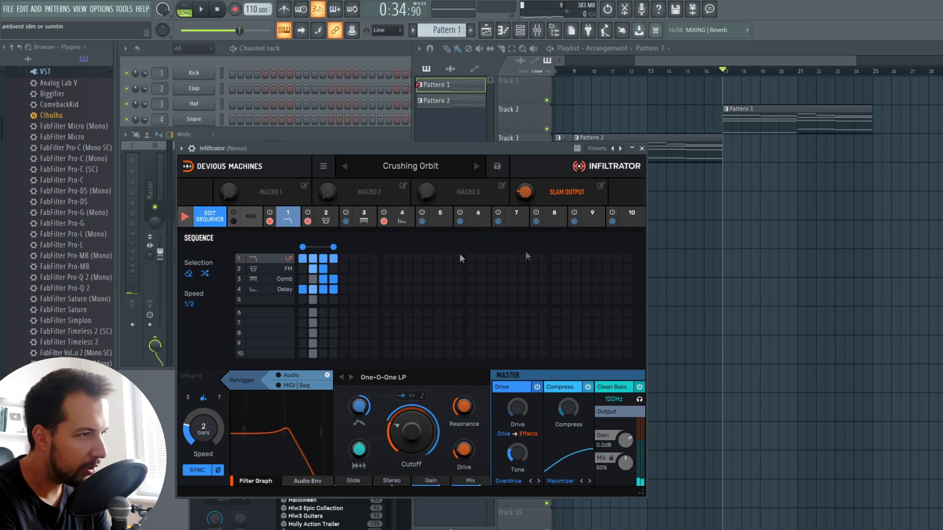
Lower the middle point of the FM effect's curve in Infiltrator to about mid-height and audition the change
left_click_drag(411, 253, 412, 256)
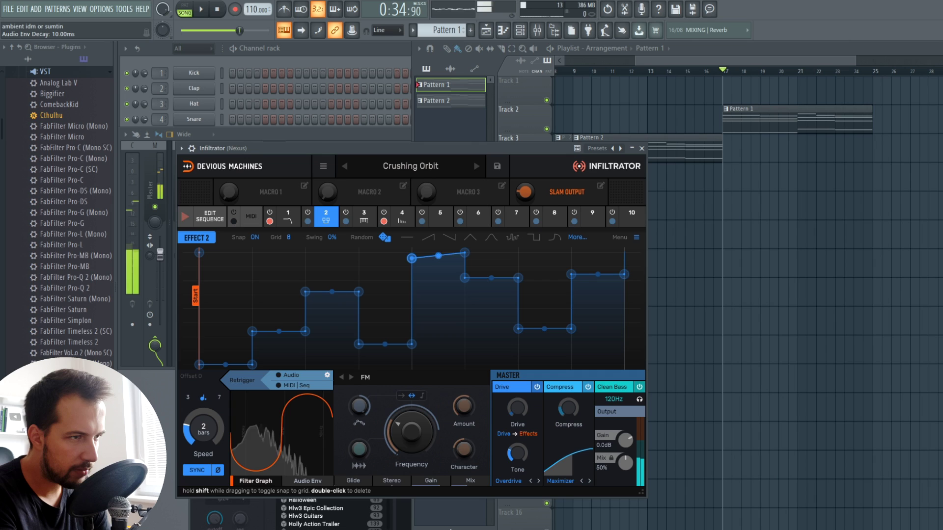
key("space")
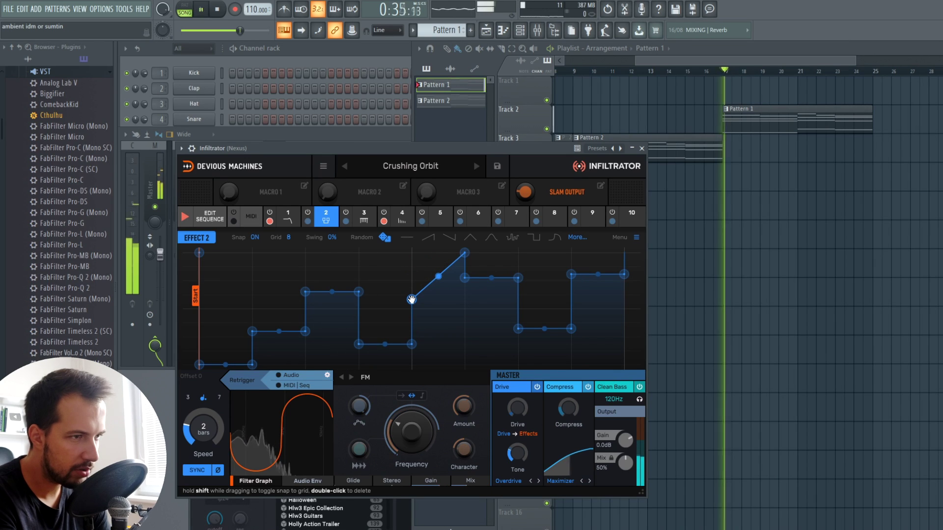
key("space")
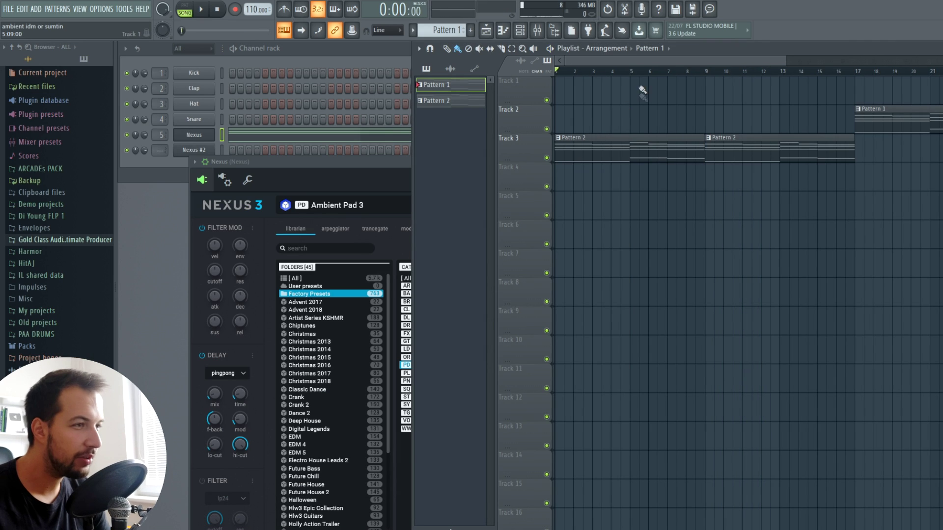
Place the playhead at bar 17 and choose the Chillpad 1 pad preset in Nexus #3
left_click(579, 150)
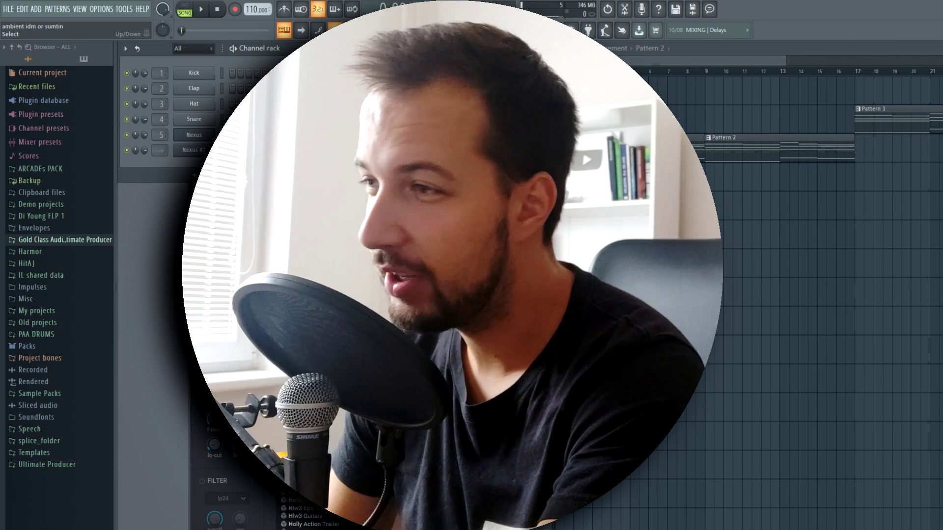
left_click(857, 72)
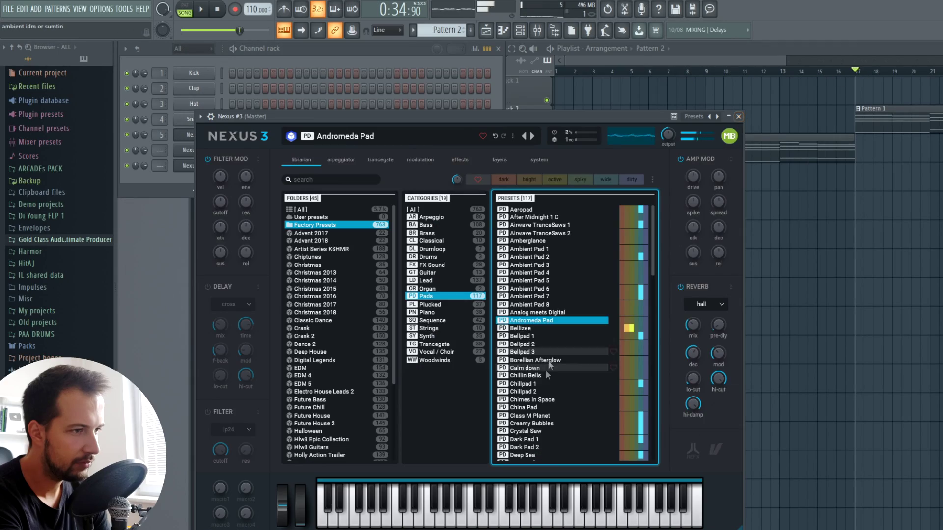
left_click(544, 384)
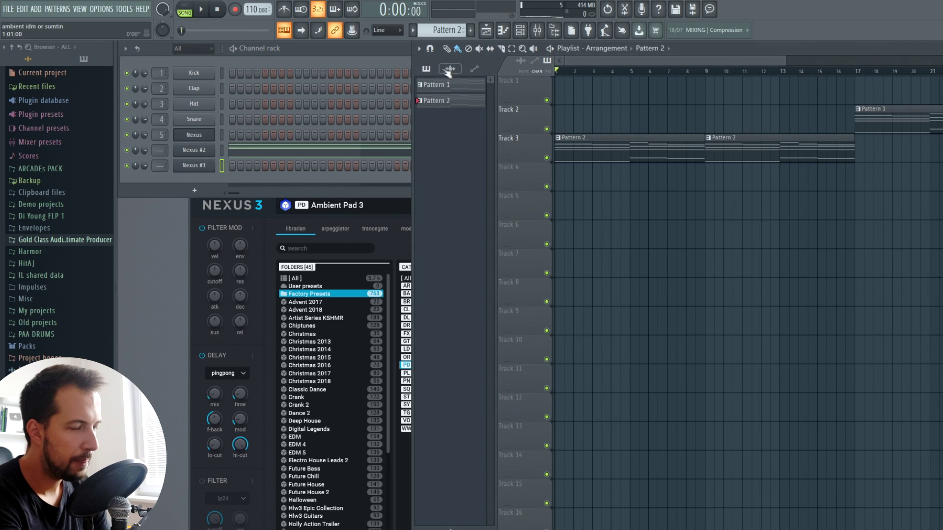
Play the start of the arrangement and create a new empty pattern for the Nexus #3 melody
key("space")
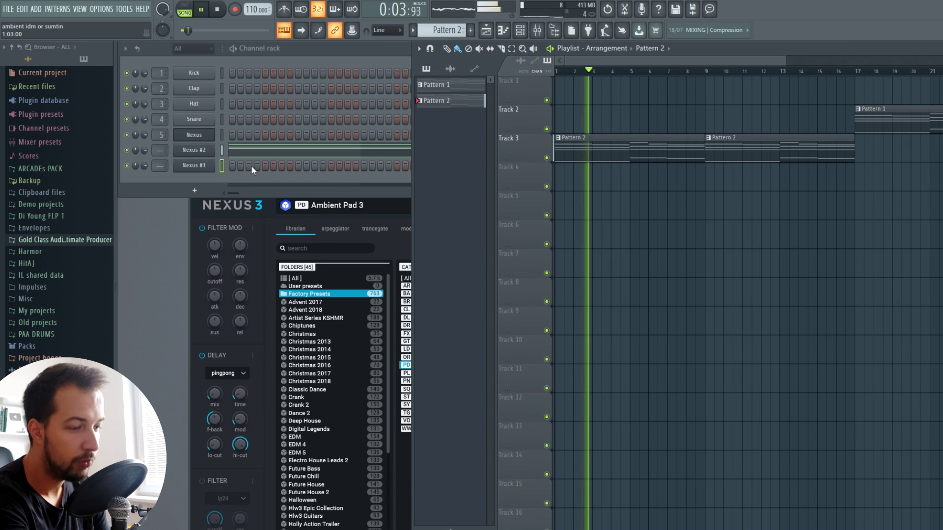
key("space")
left_click(471, 30)
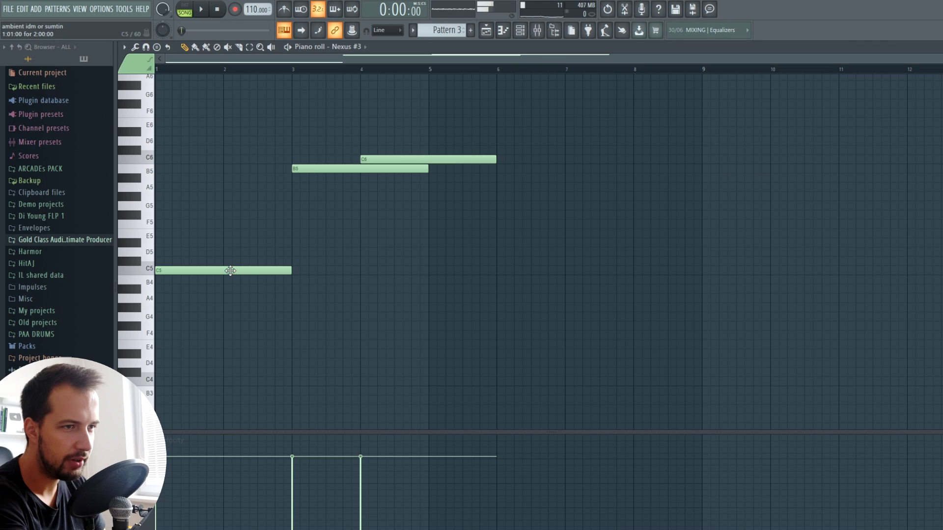
Shift the melody notes so C5 starts halfway through bar 1, B5 at bar 2 and C6 halfway through bar 2, and audition them
key("space")
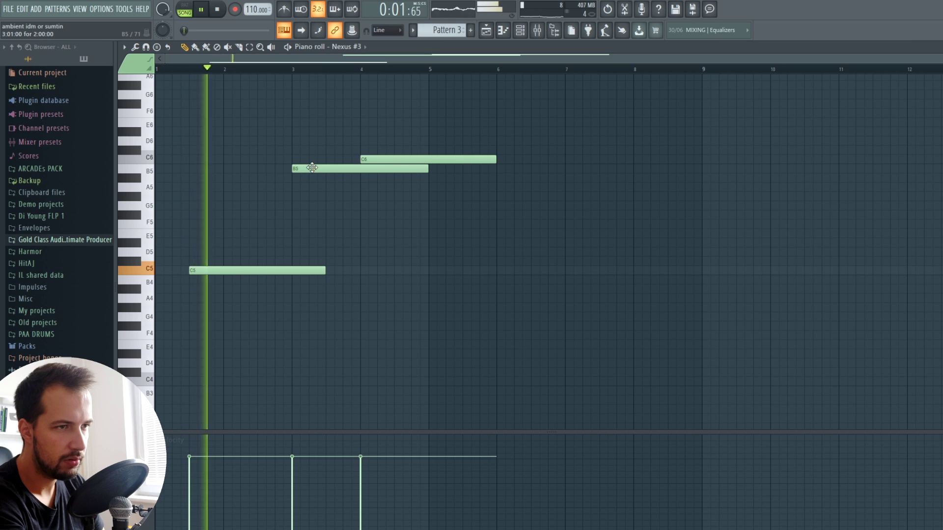
key("space")
left_click_drag(300, 169, 274, 169)
left_click_drag(393, 159, 290, 159)
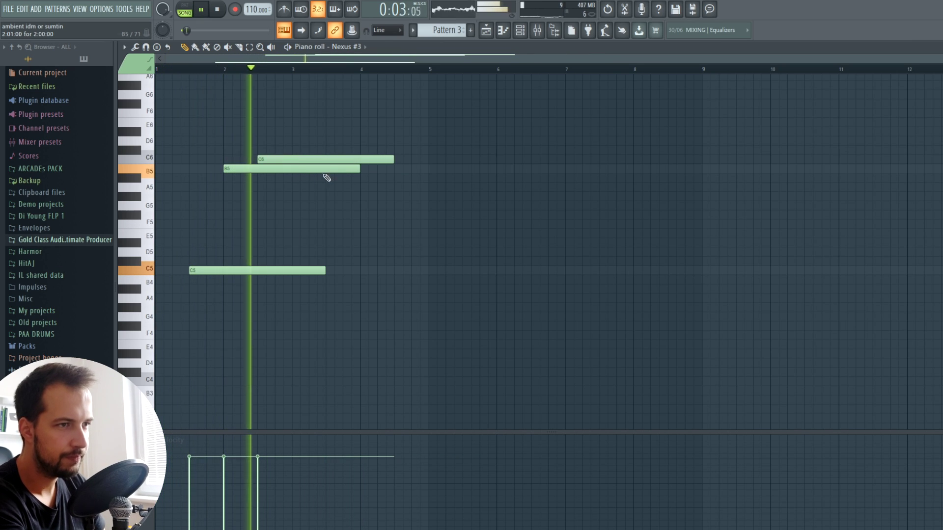
key("space")
Shorten the first C6 melody note to end at bar 3 and add B5 and C6 notes in bar 8
left_click_drag(393, 159, 354, 159)
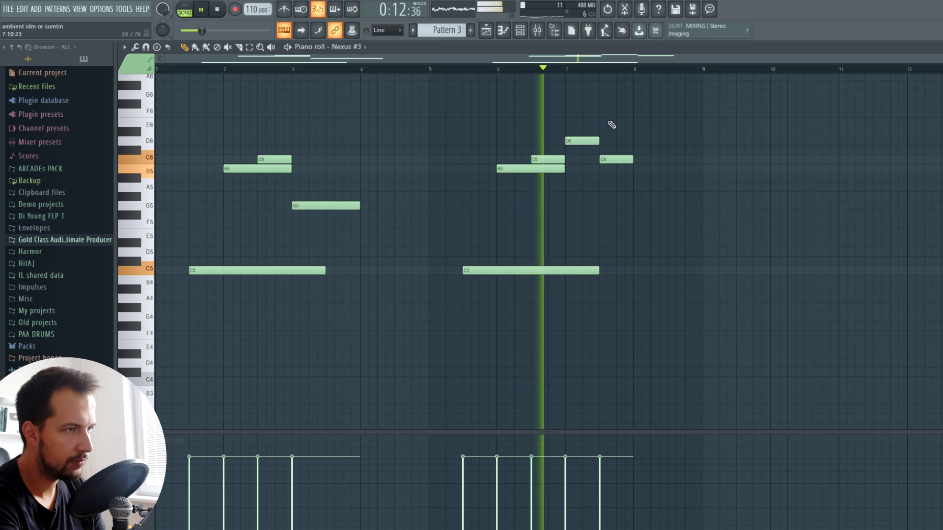
left_click(638, 169)
left_click(671, 159)
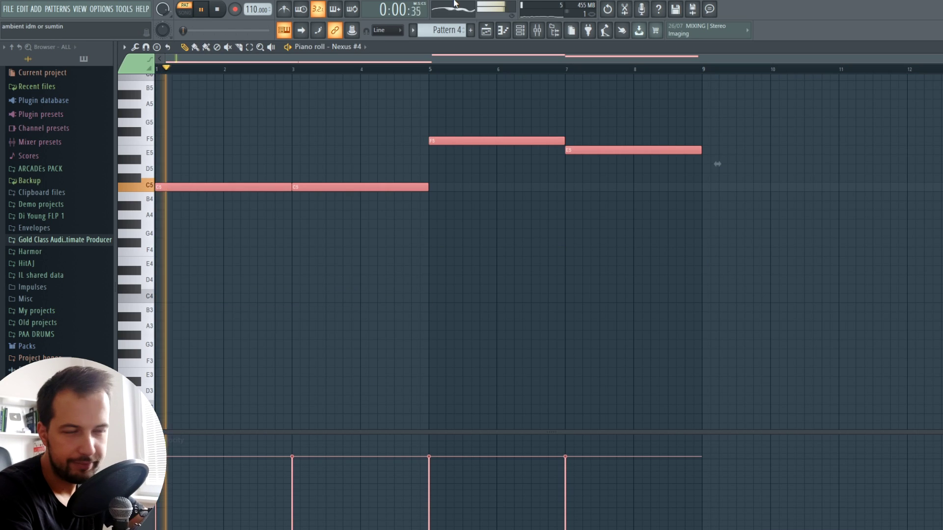
Select the F5 and E5 notes in Pattern 4's Nexus #4 line and lower them by an octave
left_click_drag(610, 120, 527, 175)
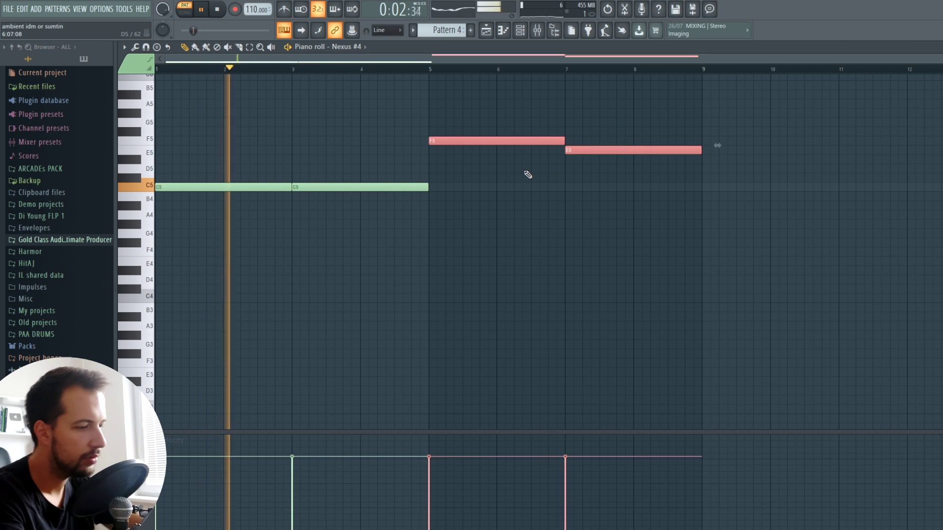
key("ctrl+Down")
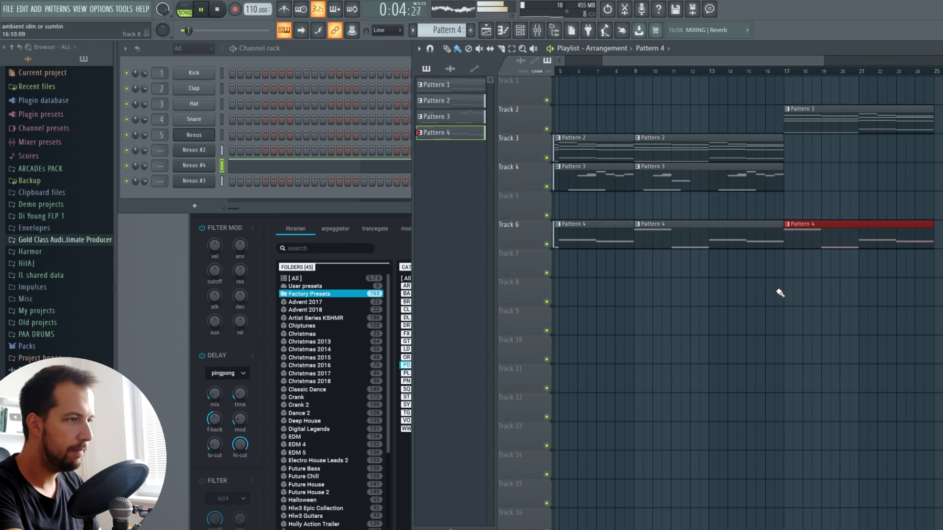
Play the arrangement from its beginning and review Pattern 4's notes in the Nexus #4 piano roll
left_click_drag(711, 54, 623, 73)
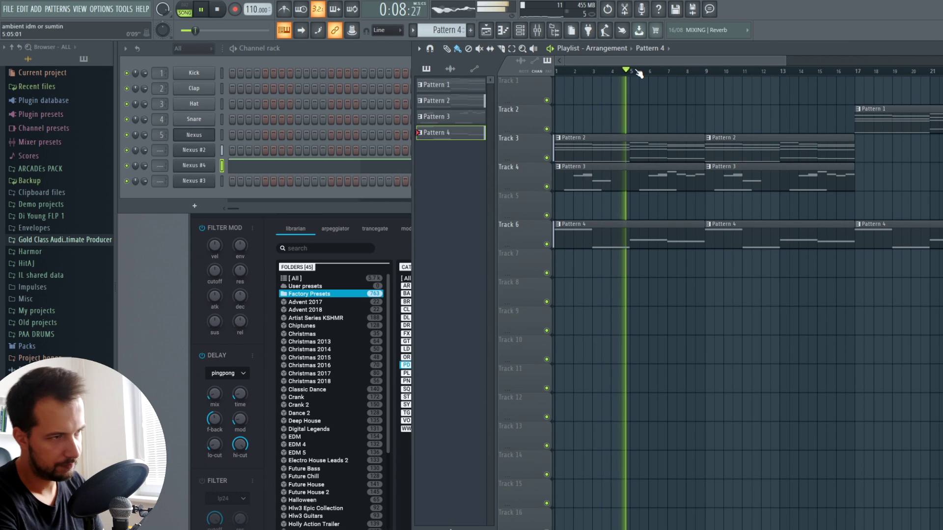
left_click(388, 166)
key("space")
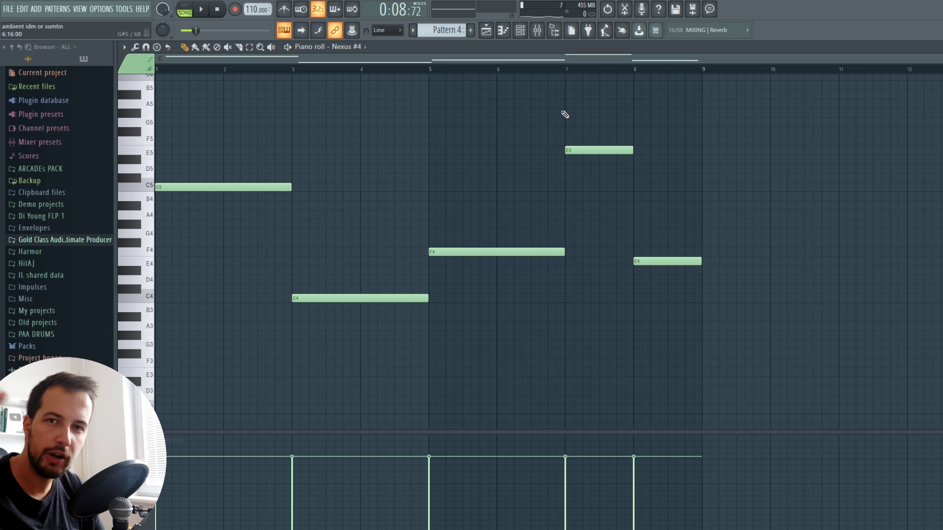
key("space")
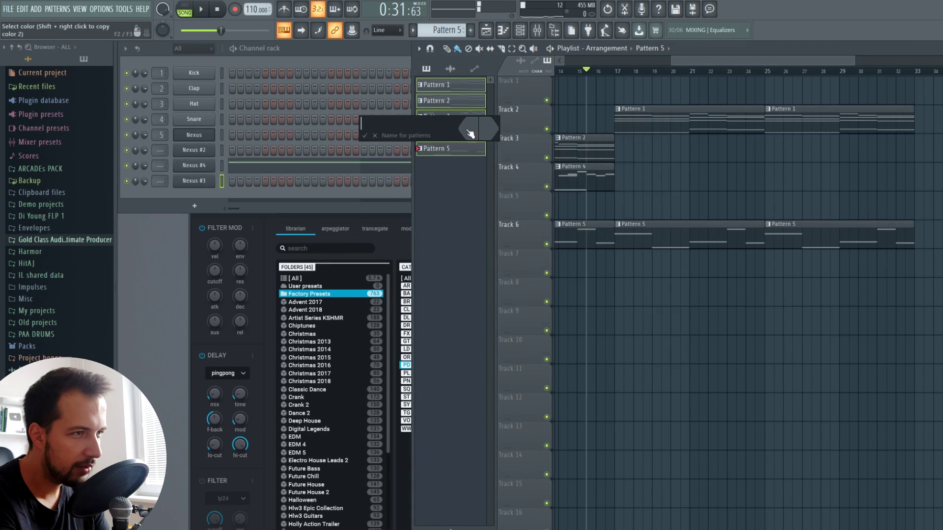
Colour Patterns 1 to 5 with a gradient running from blue to teal
left_click(476, 129)
left_click(661, 143)
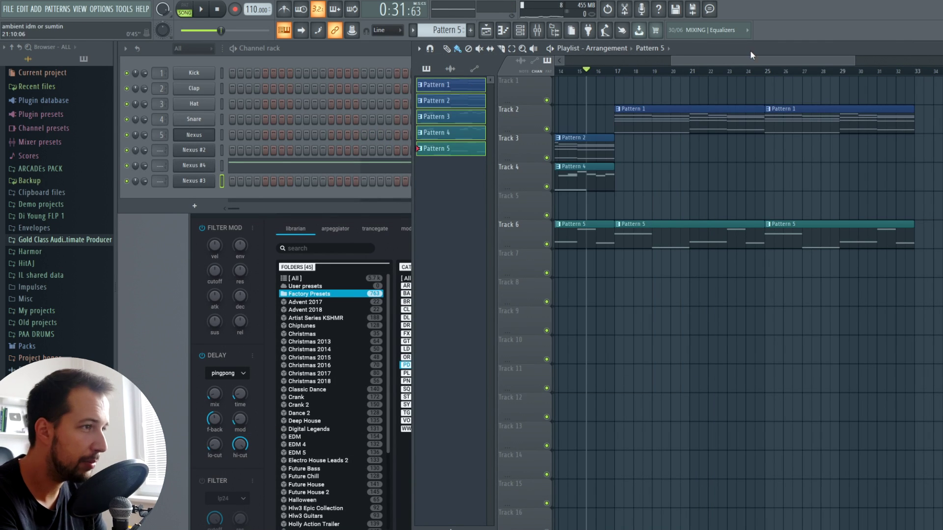
Place KSHMR_Break_Beat_Loop_04_128 on Track 7 at bar 17 and route its channel to a free mixer track
left_click_drag(751, 60, 757, 61)
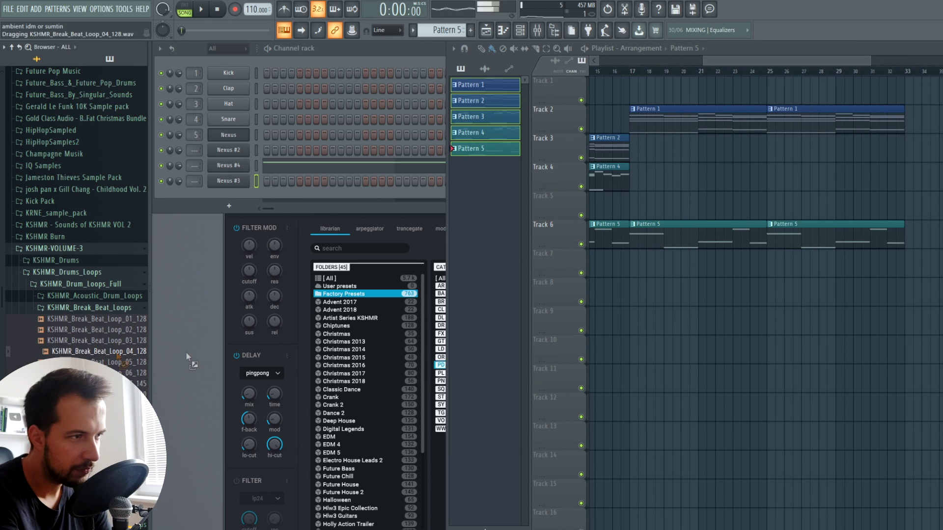
left_click_drag(118, 357, 634, 266)
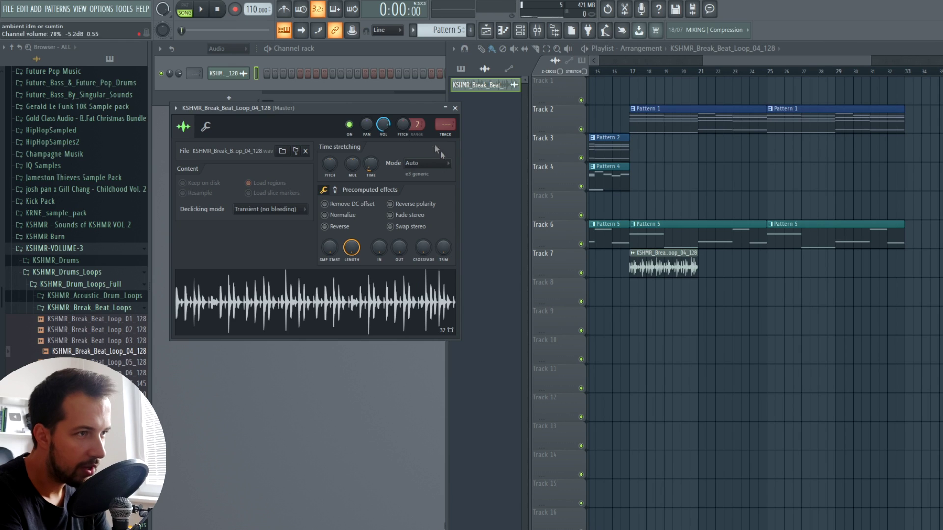
key("ctrl+l")
Add Infiltrator to the break beat loop's mixer track and load the Retriggered preset Cyberpunk
left_click(124, 64)
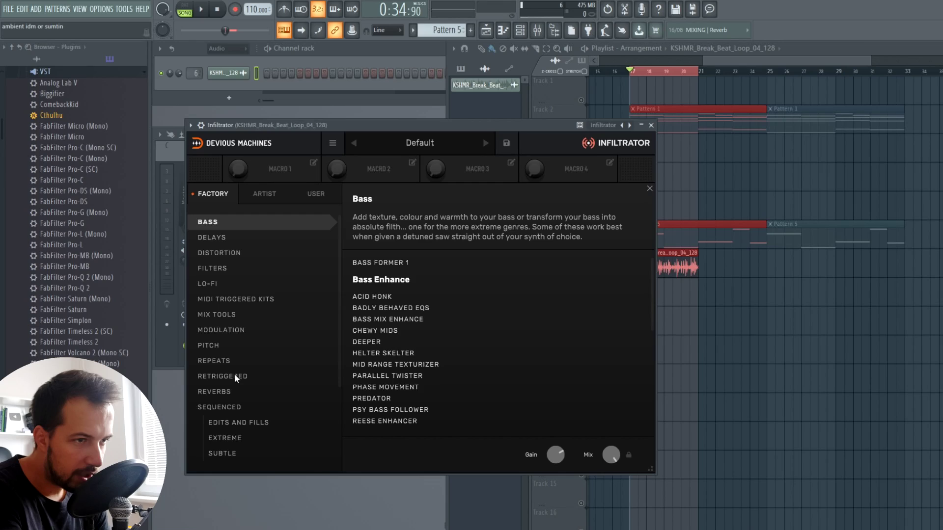
left_click(236, 376)
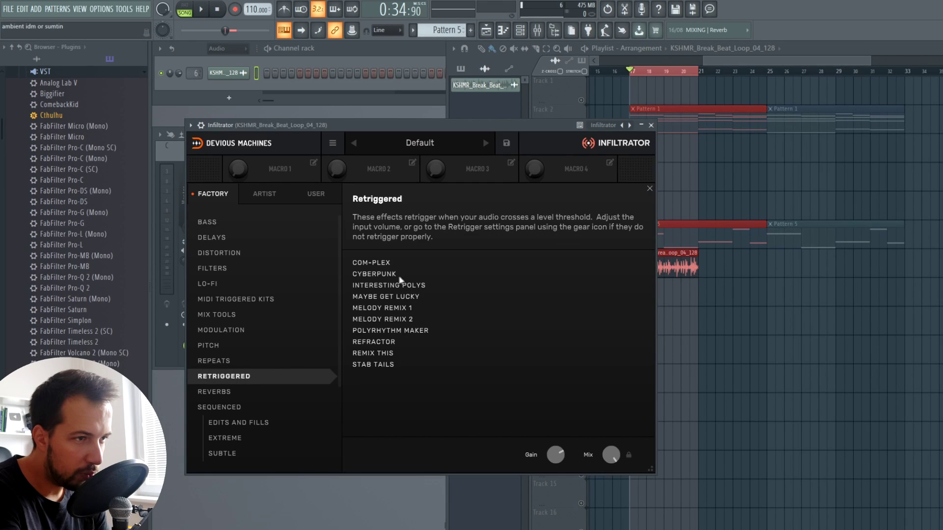
left_click(389, 275)
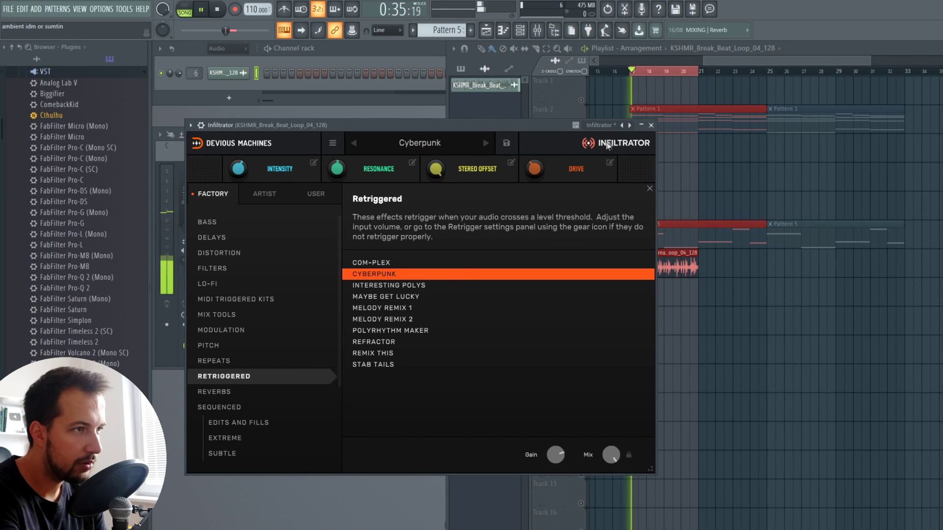
Try the Retriggered presets Com-Plex, Interesting Polys, Maybe Get Lucky and Polyrhythm Maker on the looping drums
left_click(415, 264)
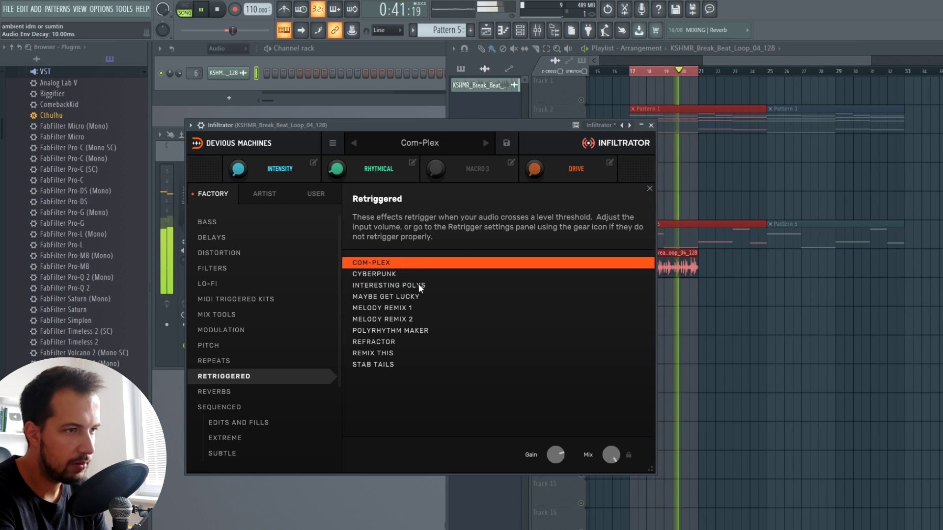
left_click(419, 286)
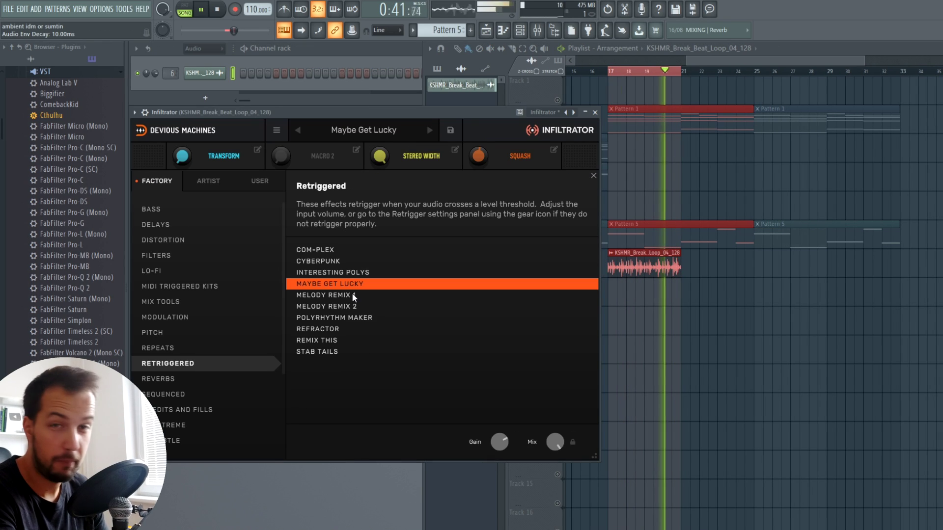
left_click(348, 318)
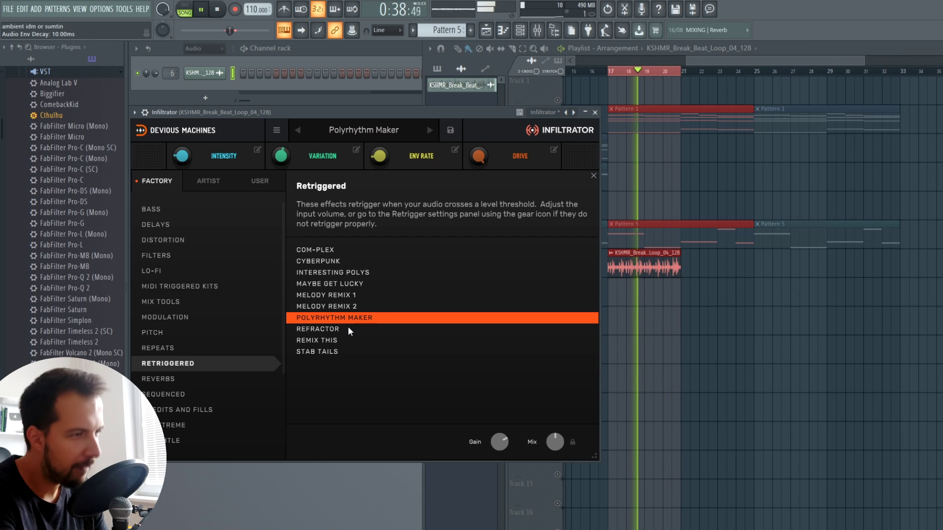
key("space")
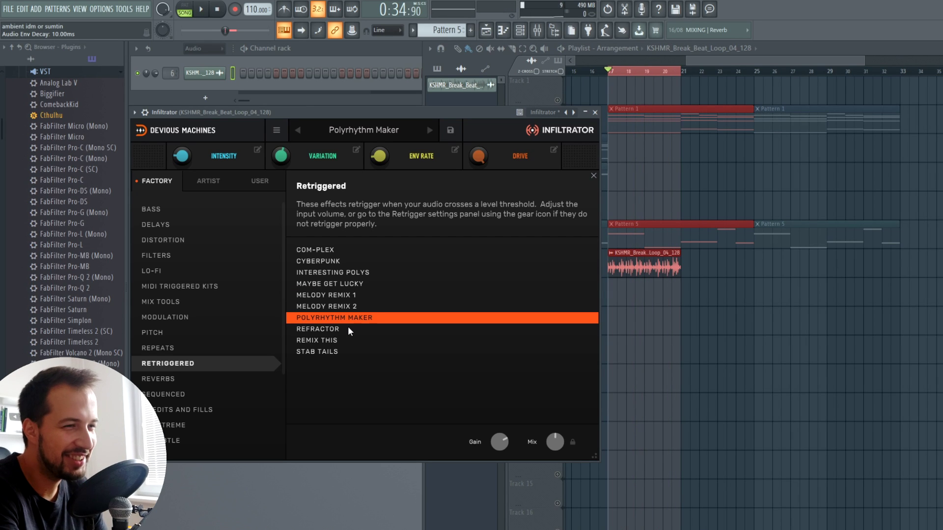
key("space")
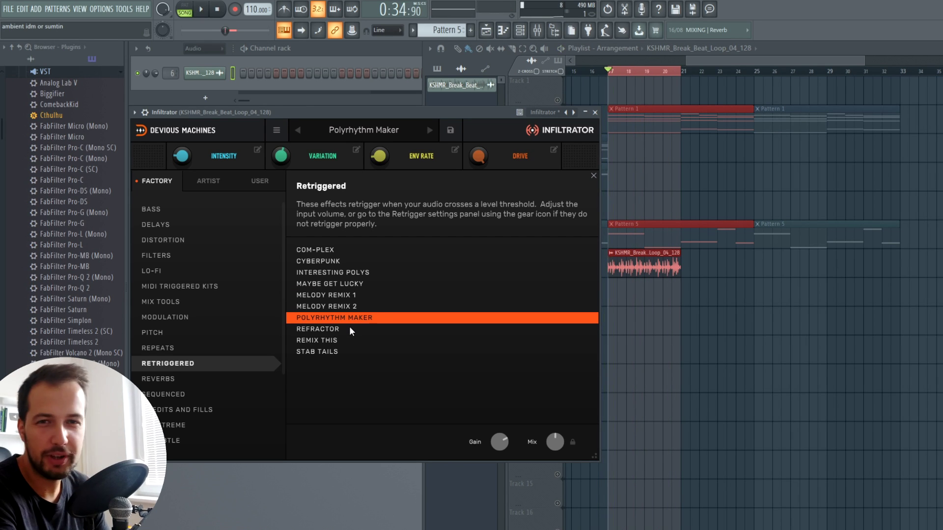
Unsolo the drum loop's track and listen to bars 17 to 21 together with the other tracks
left_click(769, 51)
left_click(558, 272, "ctrl")
key("space")
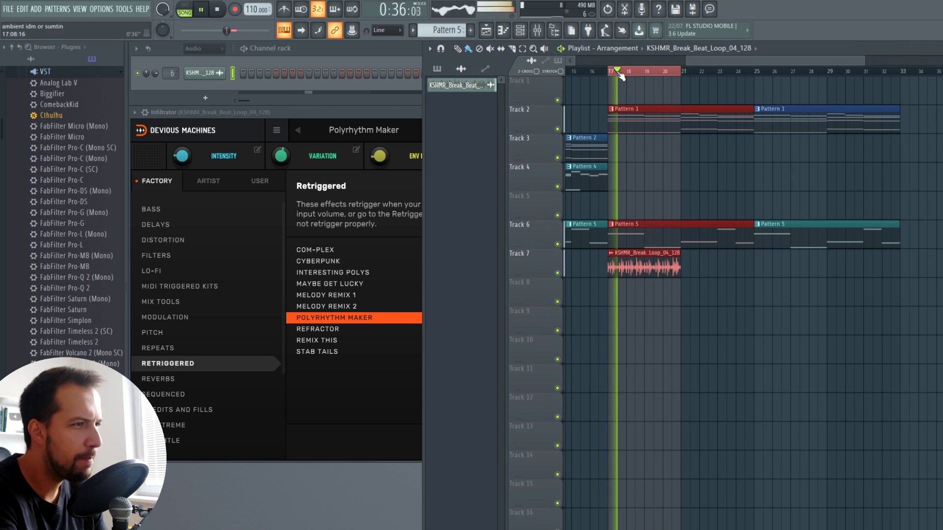
left_click(389, 113)
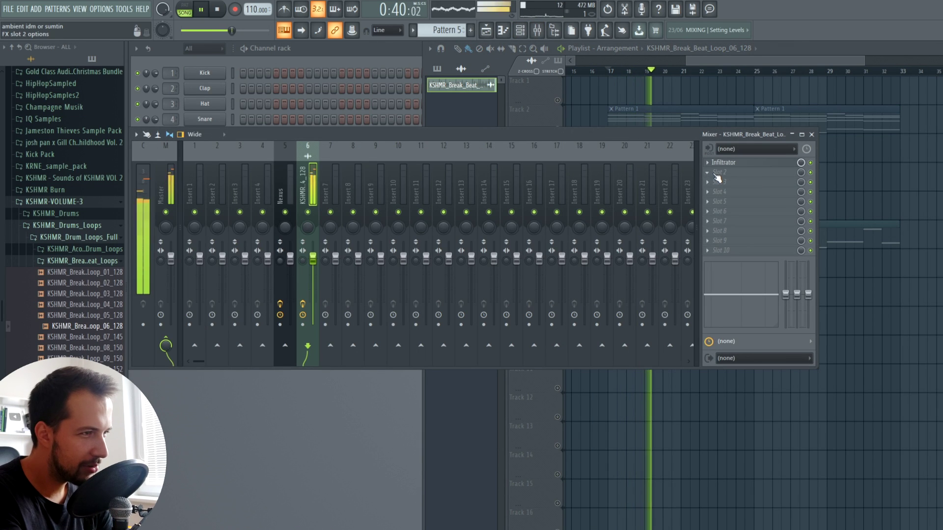
Add Fruity Love Philter to the second effect slot of the drum loop's mixer track and audition it
key("space")
left_click(723, 175)
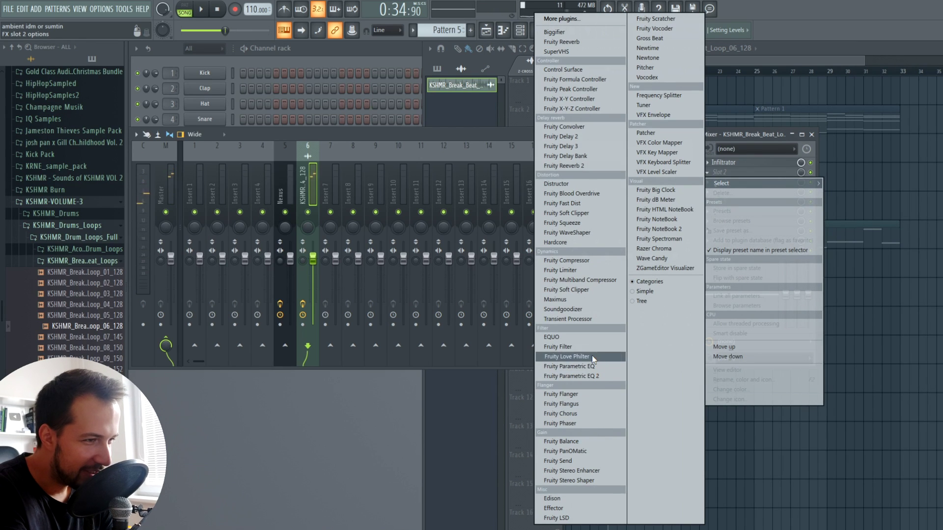
left_click(566, 356)
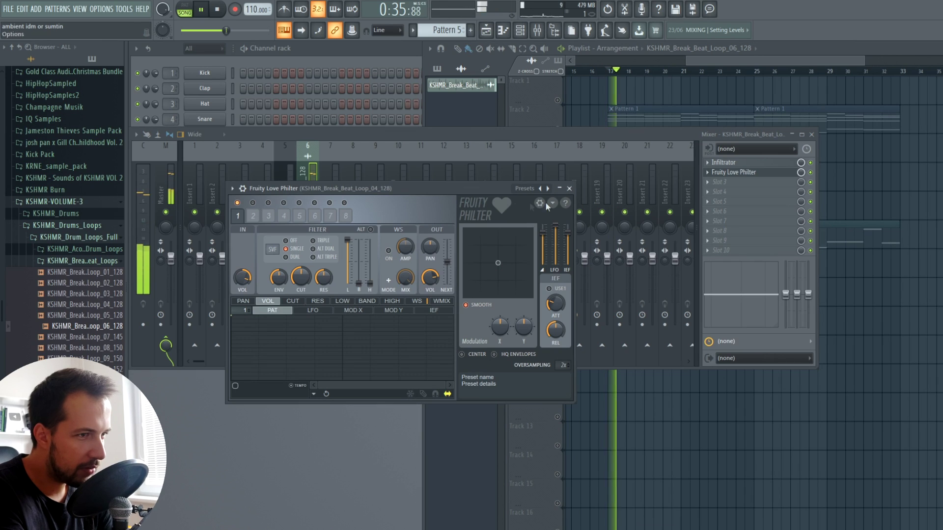
key("space")
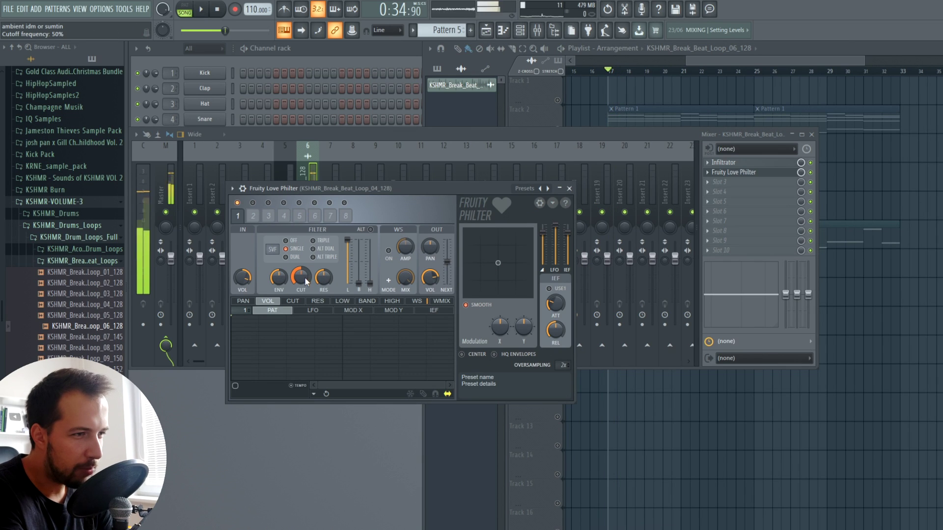
key("space")
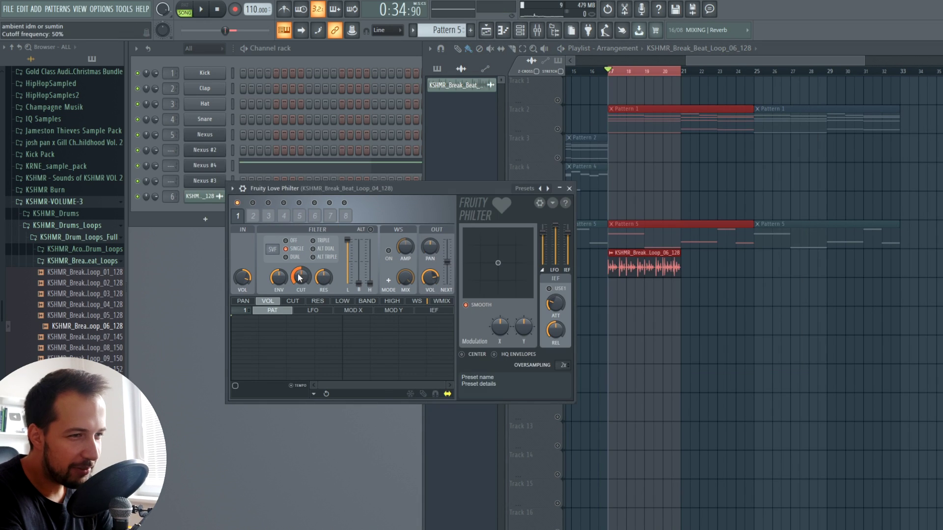
Create an automation clip for Love Philter's Filter 1 cutoff and shape it into a zigzag over bars 17 to 21
right_click(299, 278)
left_click(324, 347)
key("space")
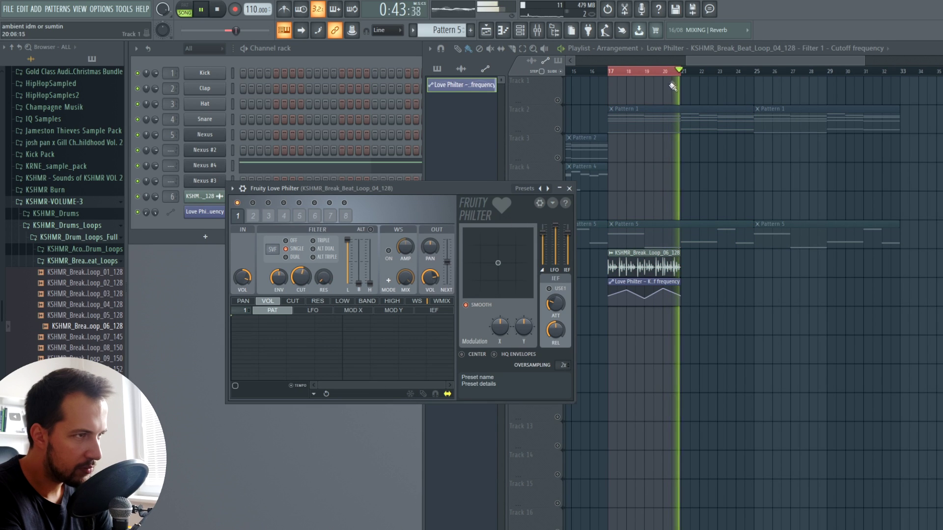
key("space")
Create an automation clip for the drum loop's channel panning, shape it into a wave and play it back
left_click_drag(343, 188, 328, 285)
right_click(147, 196)
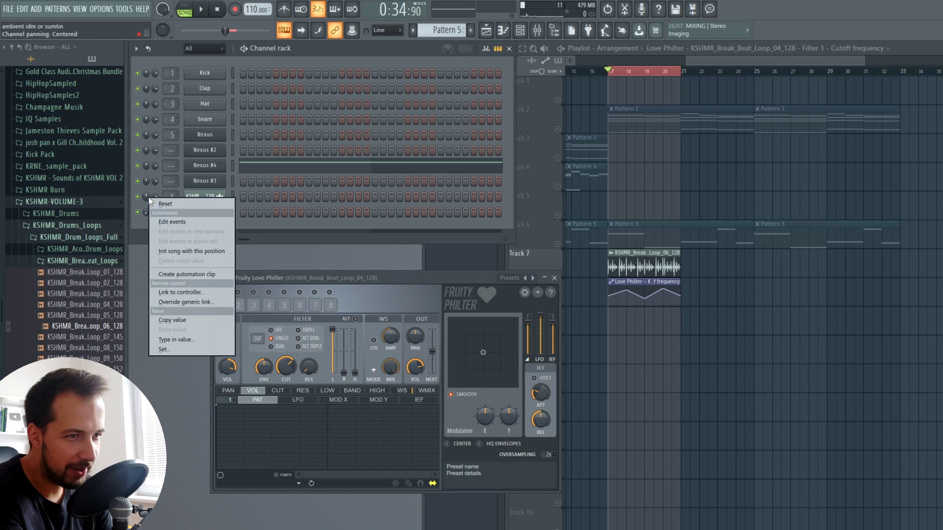
left_click(200, 271)
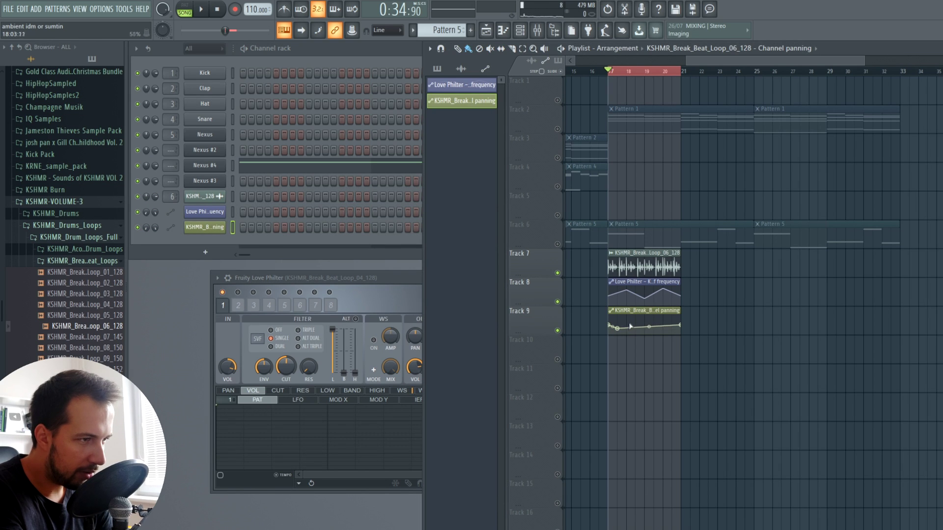
right_click(650, 72)
key("space")
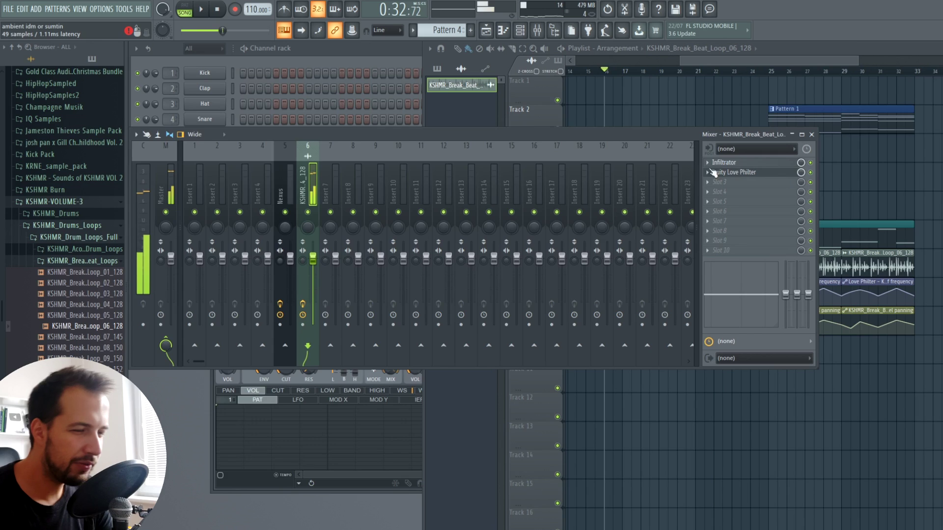
Switch the drum loop's Infiltrator to the Double Rapid Edit preset from Edits and Fills
left_click(712, 164)
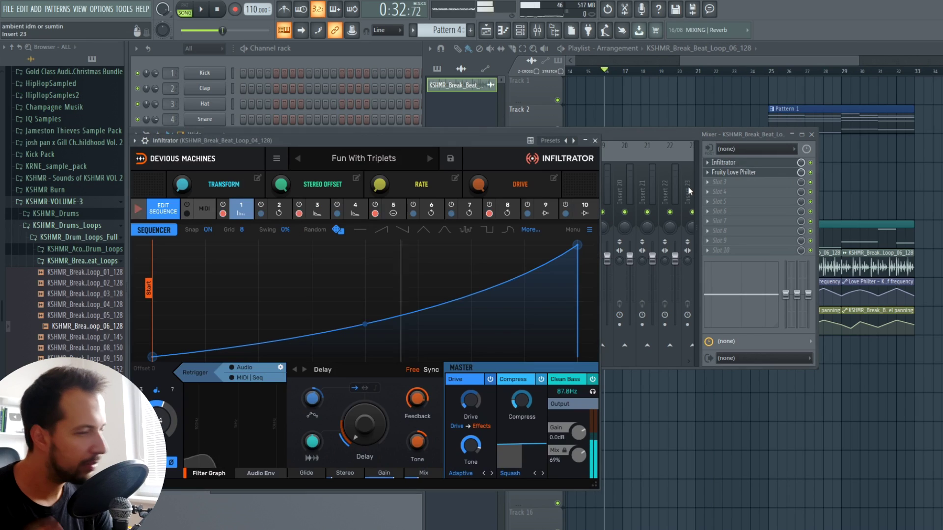
left_click(349, 157)
left_click(332, 323)
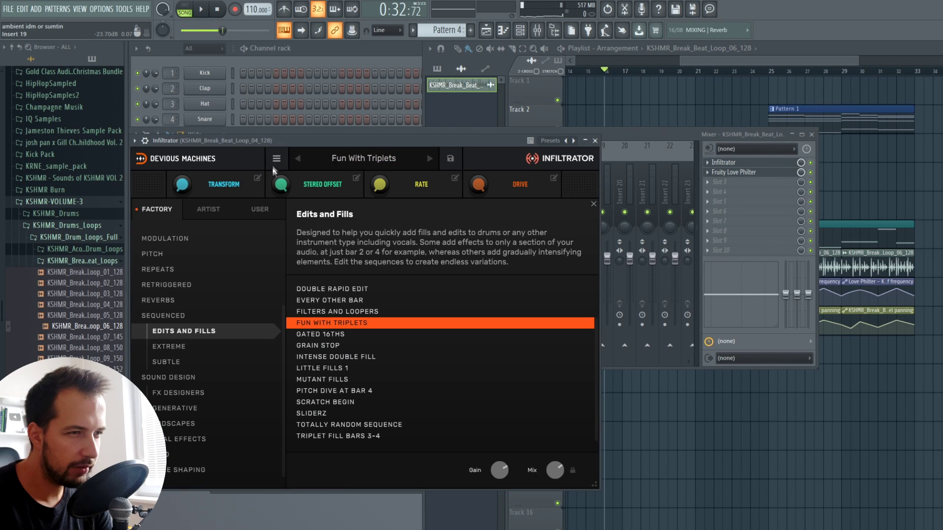
left_click(334, 288)
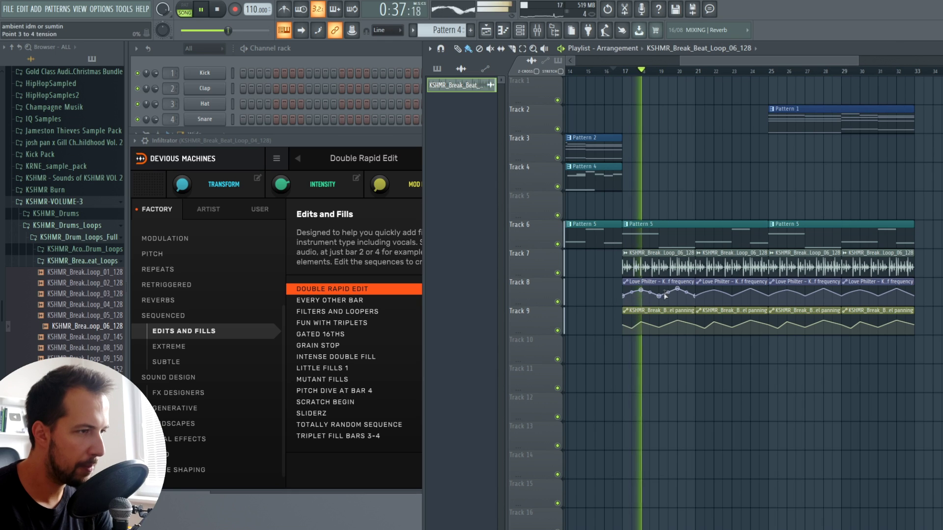
Copy the Pattern 5, Pattern 2 and Pattern 4 clips to bar 33 on Tracks 6, 3 and 4
left_click(699, 294)
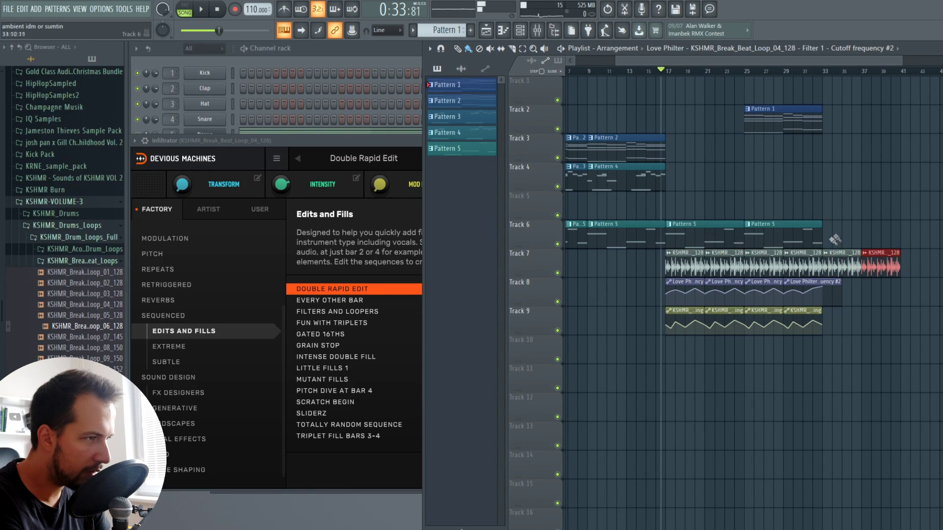
left_click_drag(787, 234, 935, 231)
left_click_drag(718, 57, 666, 70)
mouse_move(723, 106)
left_mouse_down()
mouse_move(670, 191)
mouse_move(644, 200)
left_mouse_up()
left_click_drag(648, 152, 911, 153)
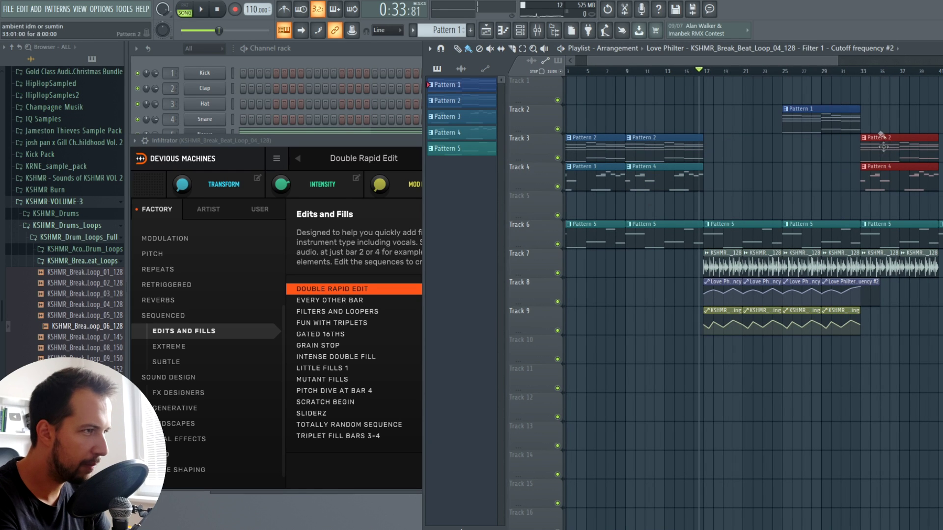
Play the transition into bar 33 and duplicate the Pattern 2, Pattern 4 and drum loop clips from there to bar 41
key("space")
scroll(846, 75, "up", 6)
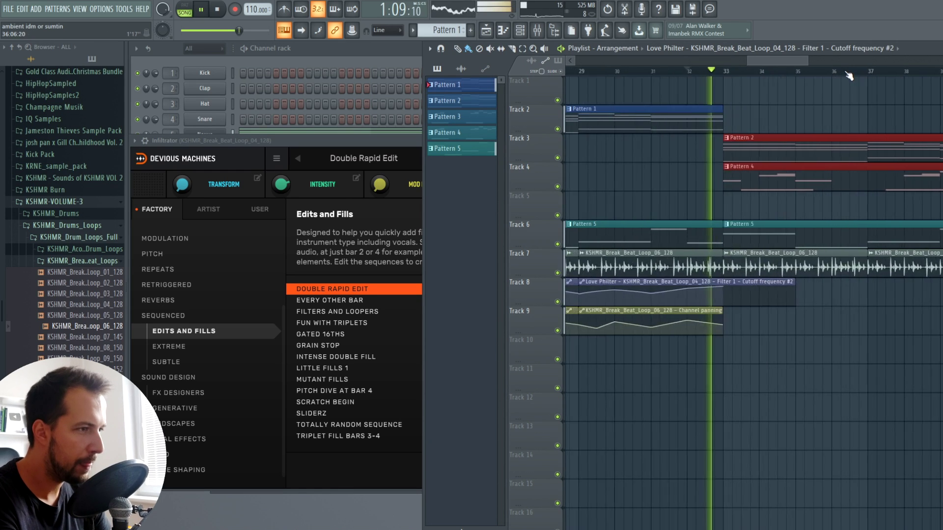
scroll(784, 71, "down", 5)
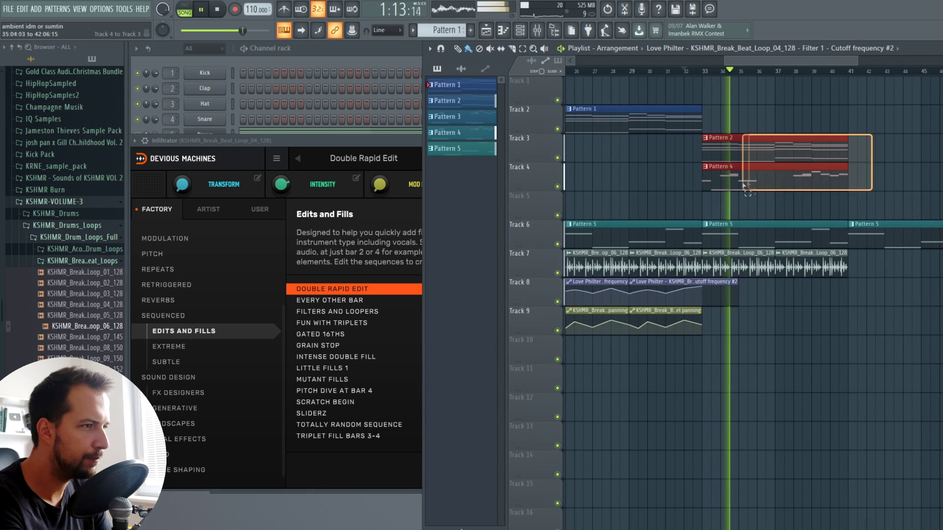
left_click_drag(869, 269, 752, 261)
key("ctrl+b")
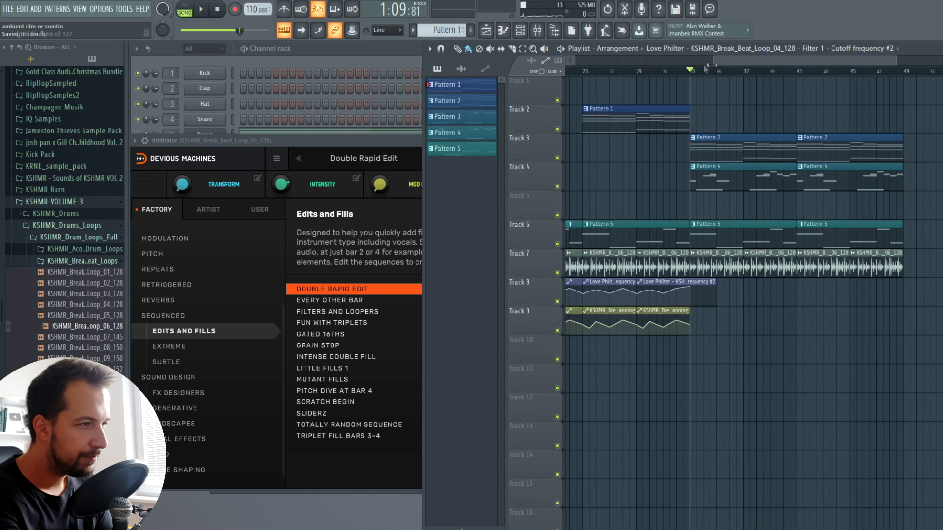
Solo the drum loop's Track 7 around bar 33 and close the Infiltrator window
scroll(705, 71, "up", 5)
right_click(558, 273)
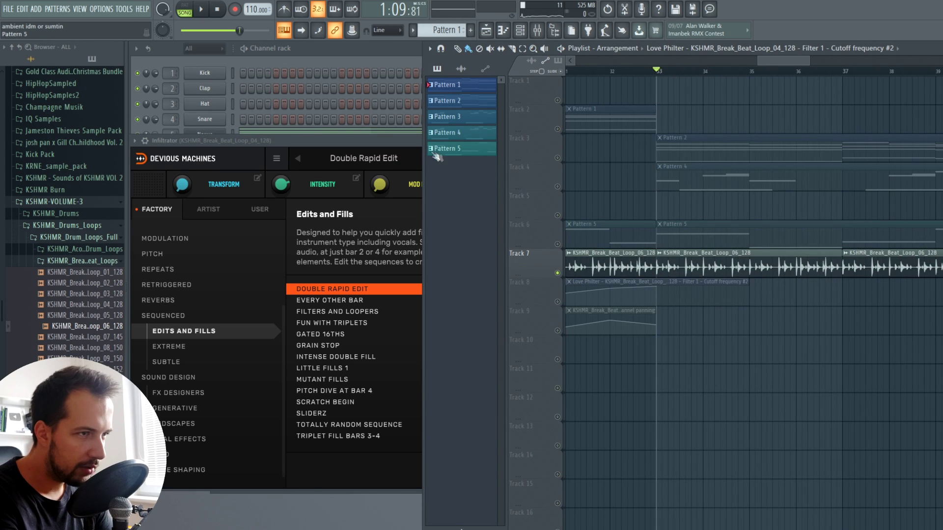
left_click(409, 143)
left_click(594, 141)
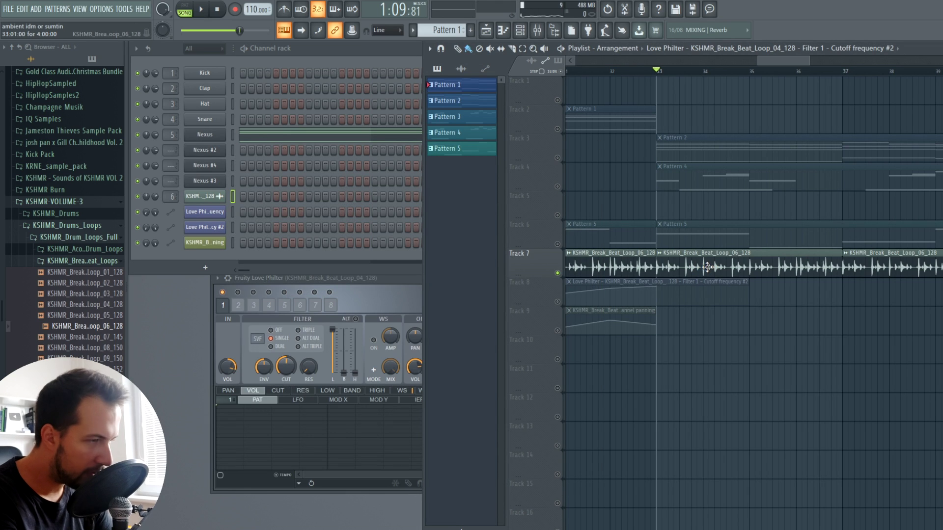
Place the KSHMR_Psy_Kick_01_A sample on Track 10 at bar 33 and open its channel settings
left_click(84, 238)
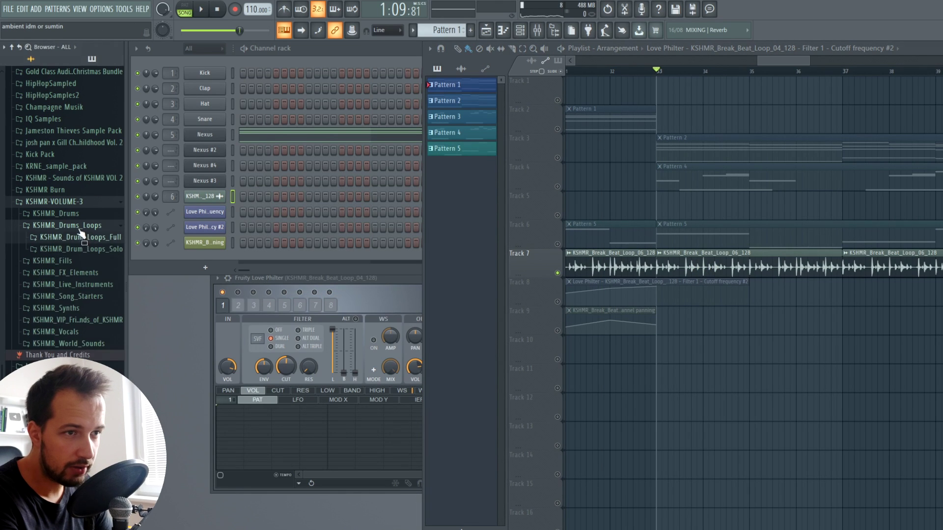
left_click(73, 225)
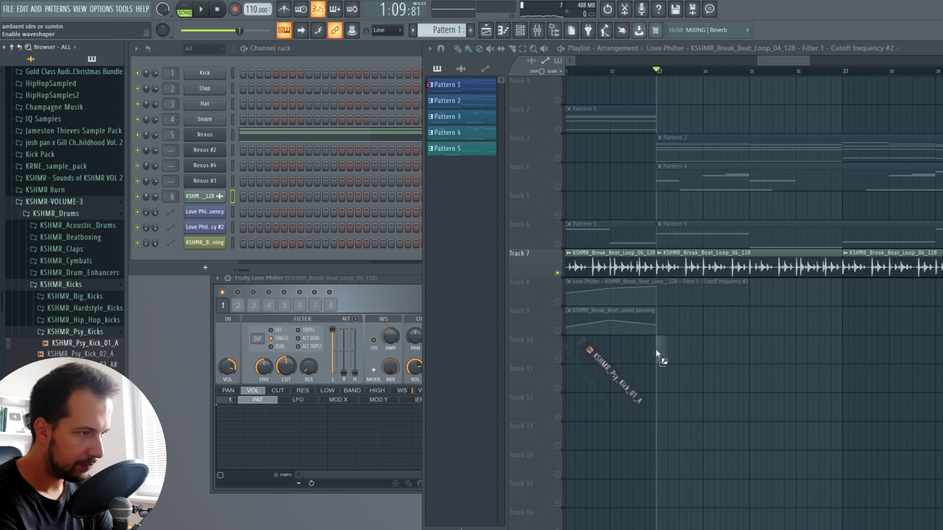
left_click_drag(658, 353, 657, 352)
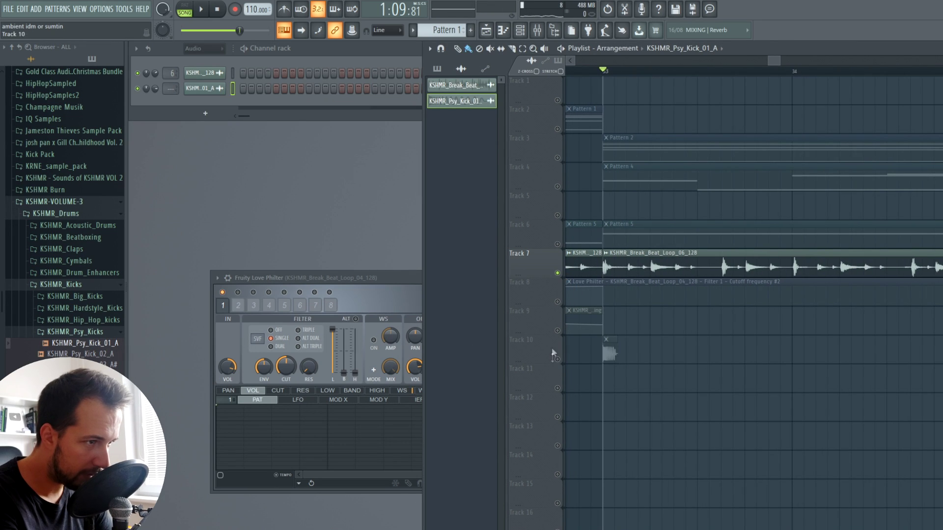
double_click(610, 352)
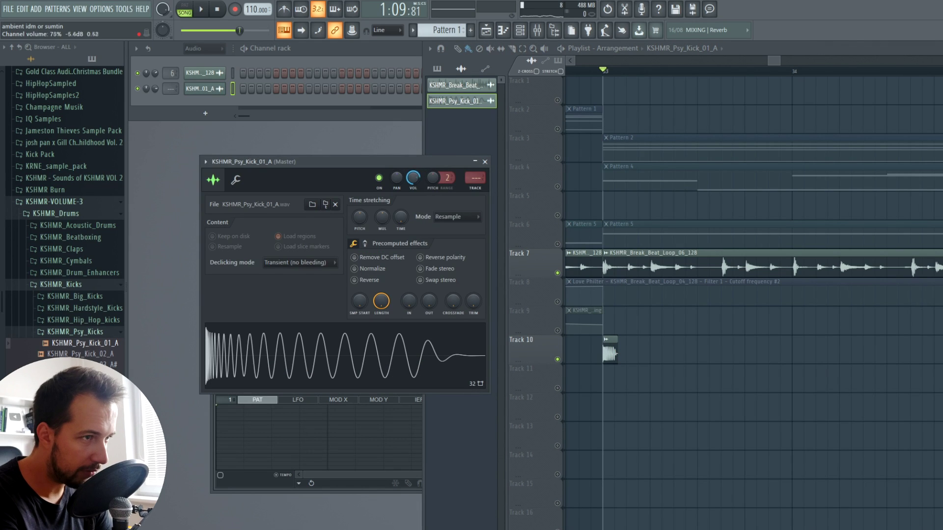
Place further KSHMR_Psy_Kick_01_A clips on Track 10 in time with the drum loop's kick hits across bars 33 to 36
left_click(485, 162)
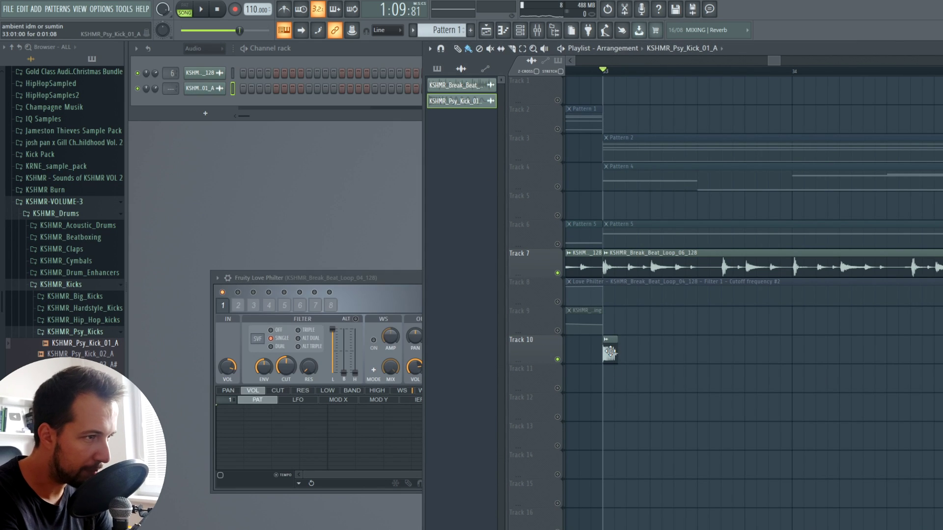
key("space")
key("space")
key("space")
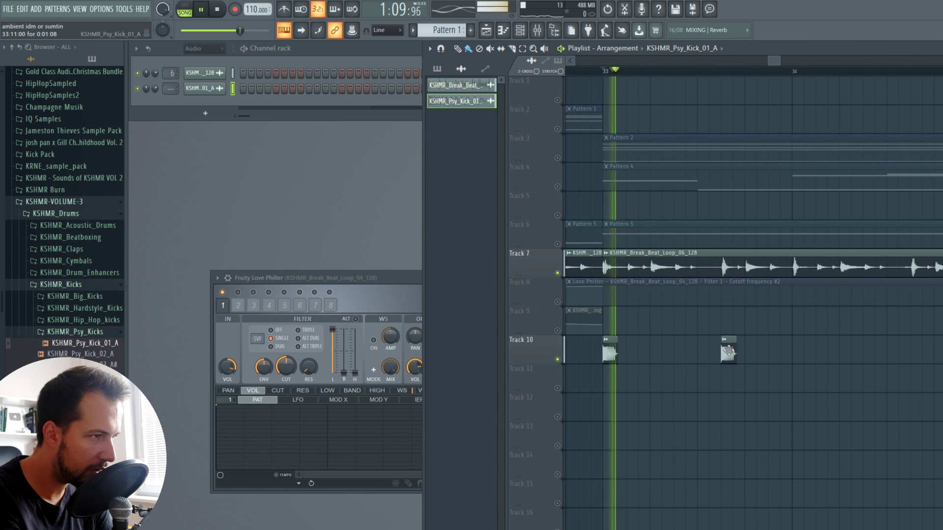
left_click(799, 352)
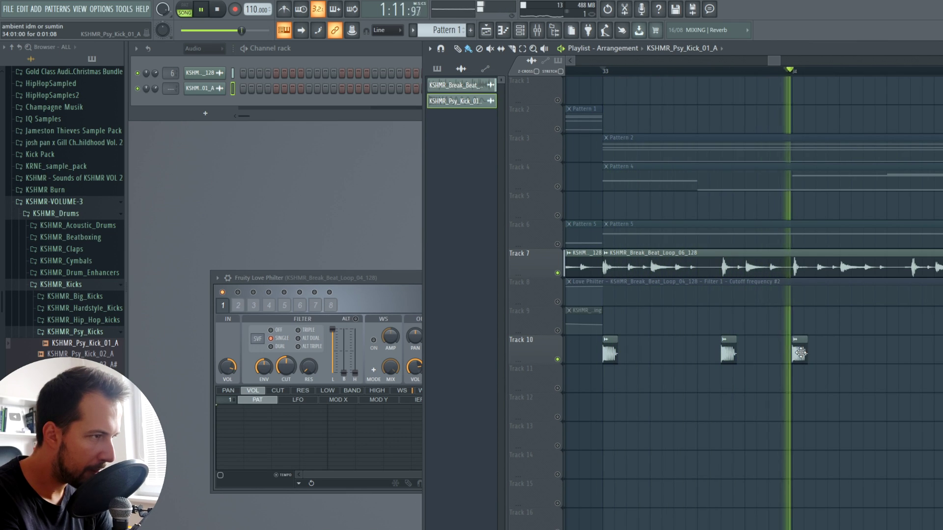
left_click(917, 353)
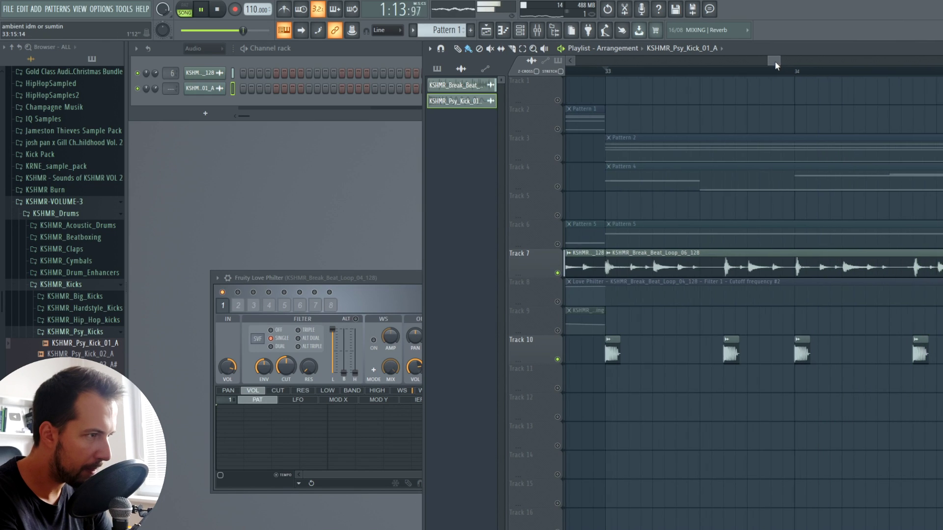
key("space")
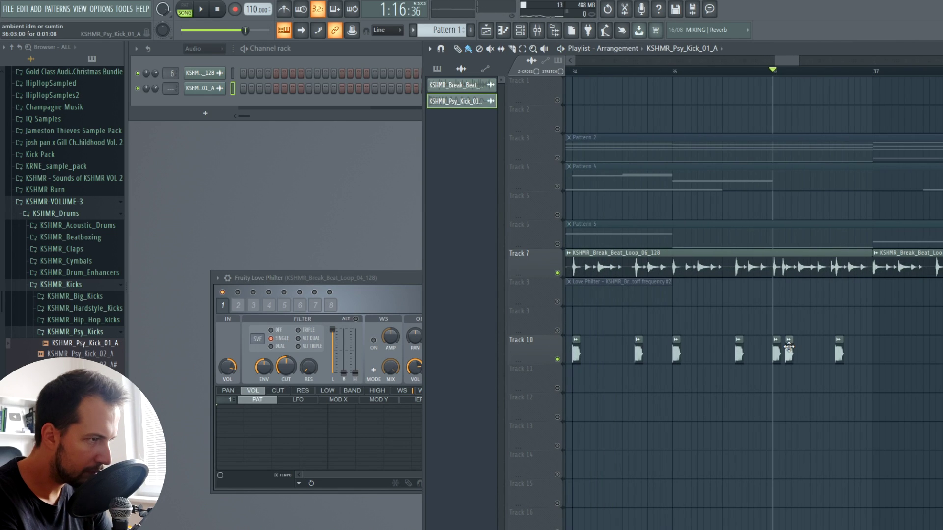
key("space")
scroll(844, 79, "down", 3)
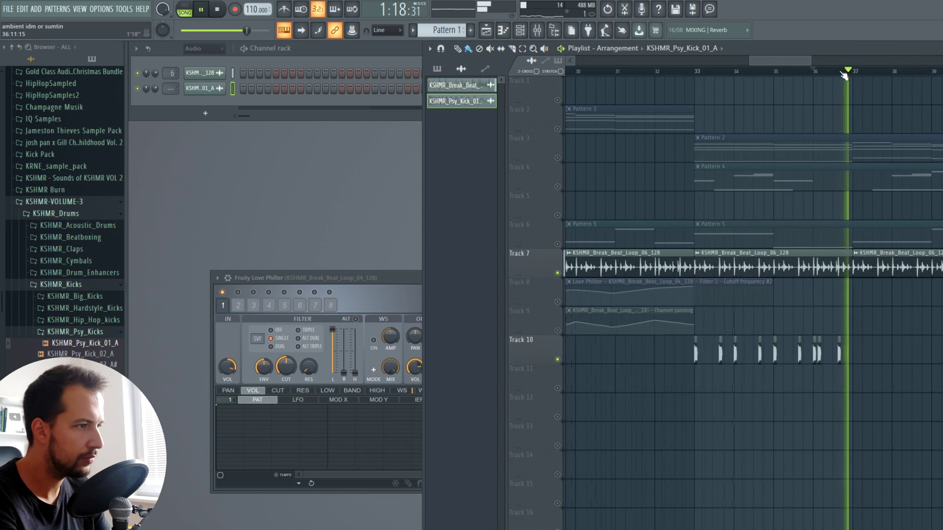
key("space")
Route the KSHMR_Psy_Kick_01_A channel to mixer track 7 and play from bar 33
double_click(696, 352)
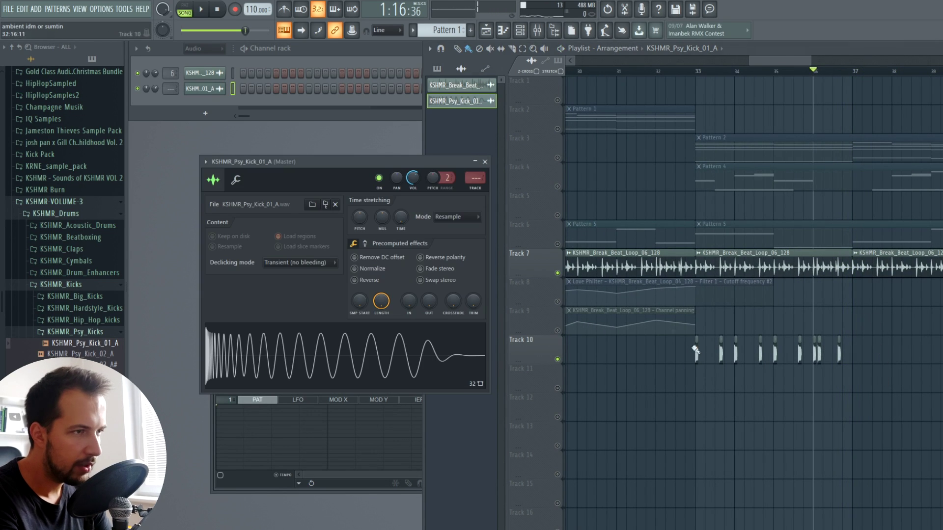
left_click(485, 190)
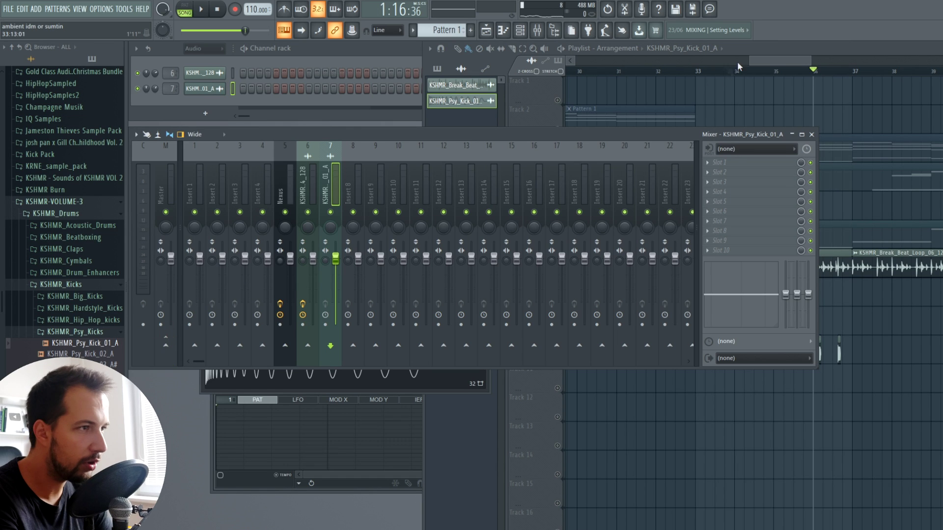
left_click(724, 74)
left_click(712, 73)
key("space")
key("space")
left_click(335, 193)
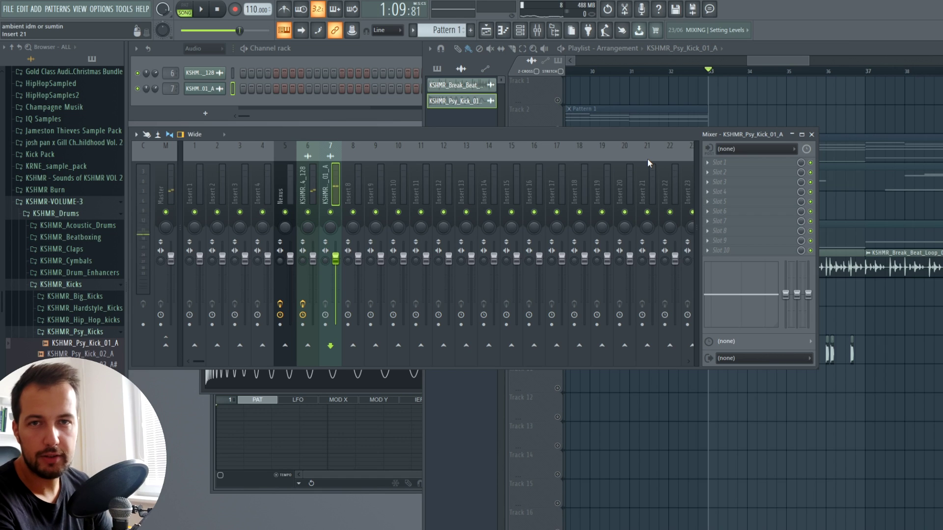
Open Pattern 2's Nexus #2 channel and route it to mixer track 8
left_click(806, 50)
double_click(752, 154)
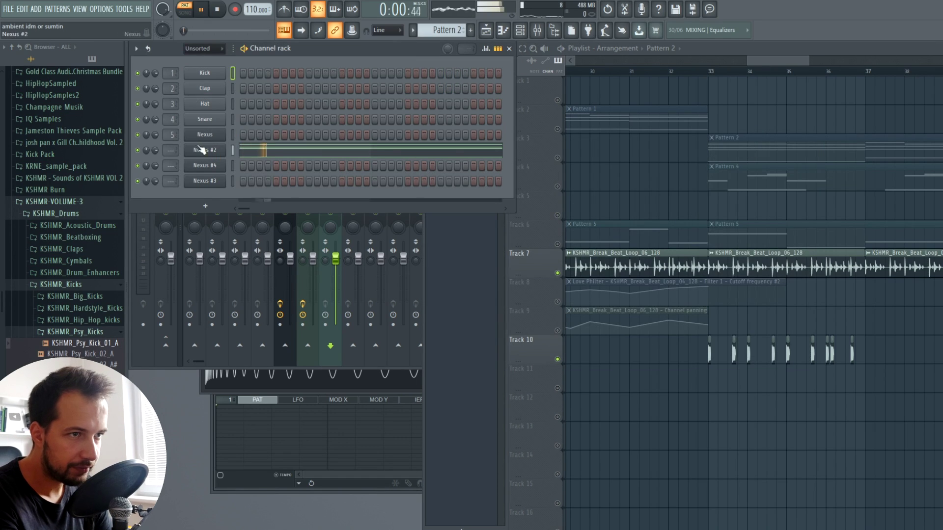
left_click(211, 152)
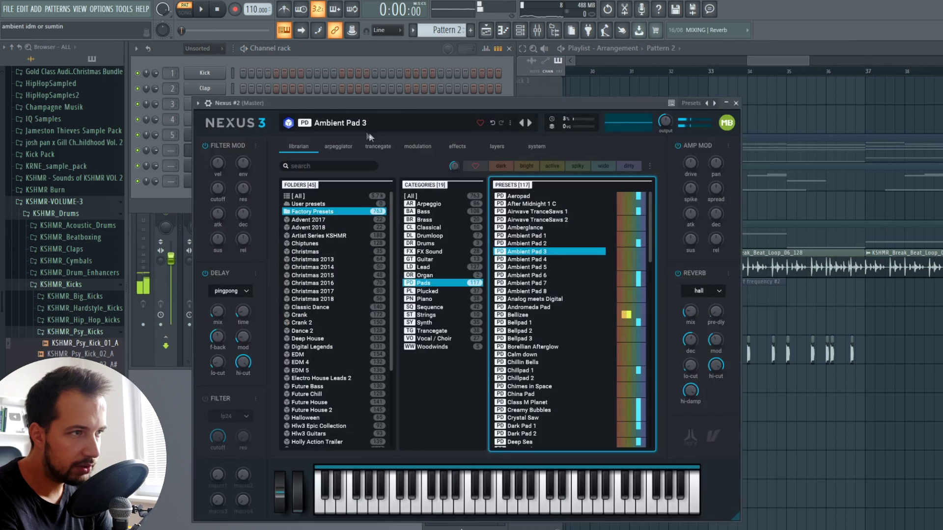
left_click(211, 109)
left_click(727, 129)
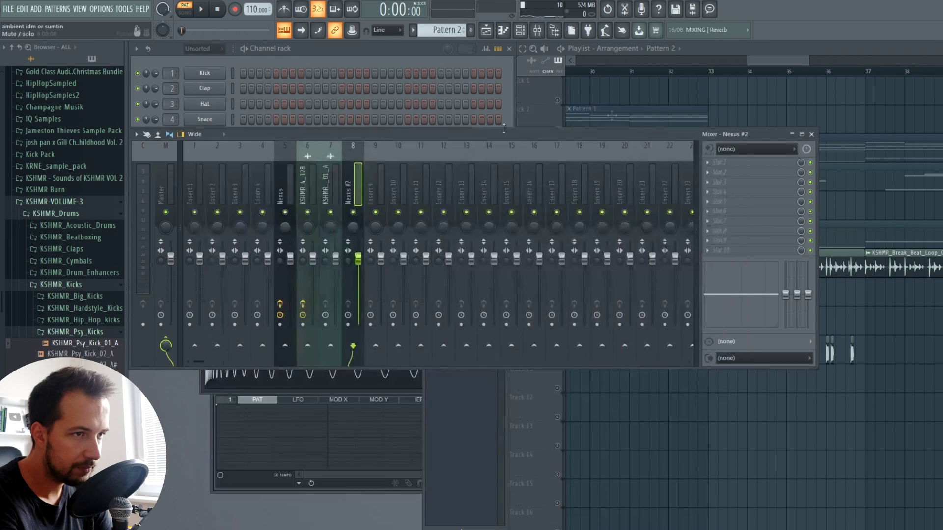
Route the Nexus #4 channel to mixer track 9 and the Nexus #3 channel to mixer track 10
left_click(365, 55)
left_click(212, 164)
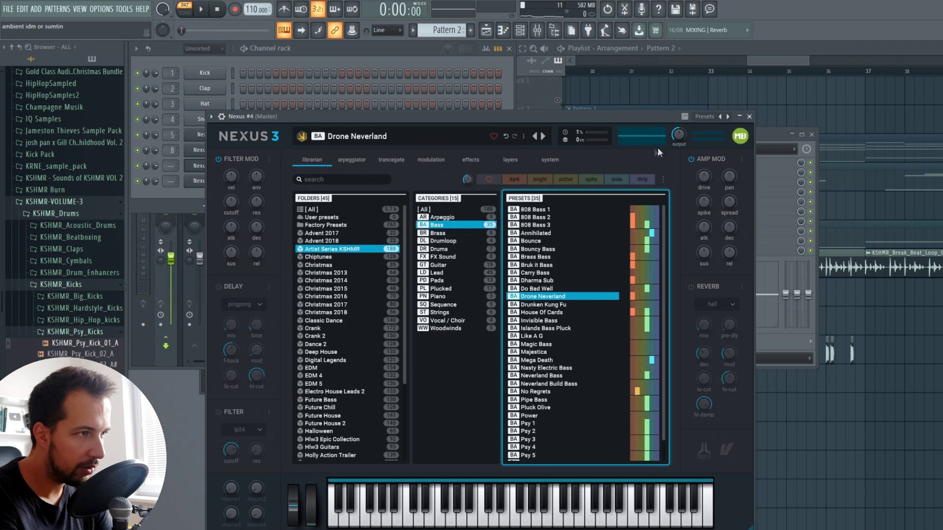
left_click(222, 117)
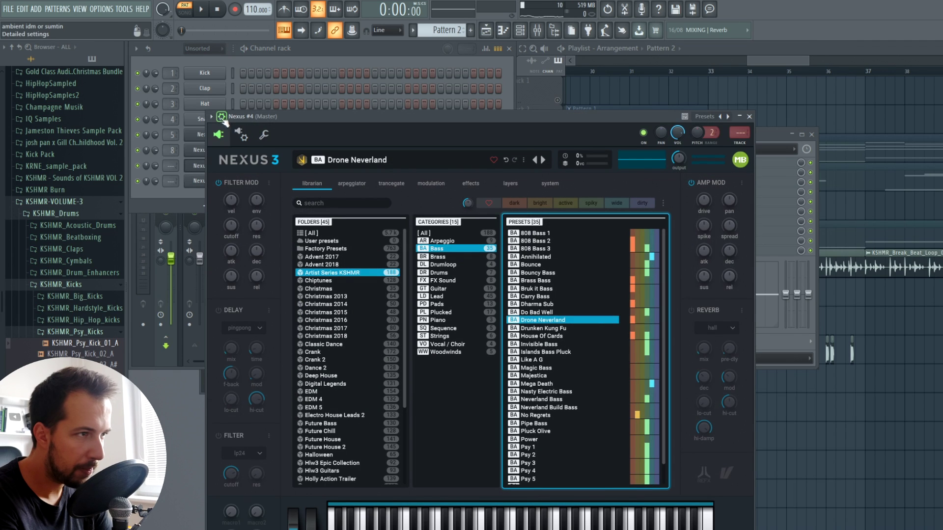
left_click(746, 145)
left_click(397, 51)
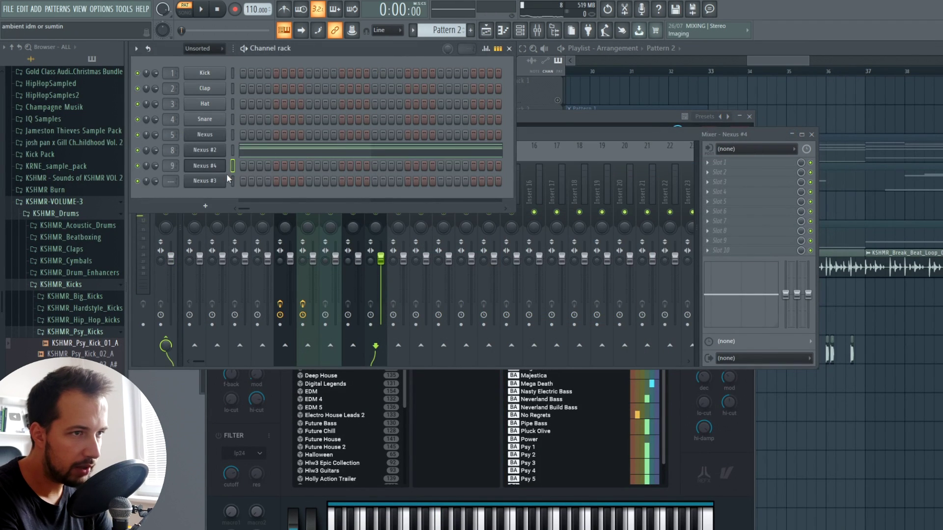
left_click(205, 181)
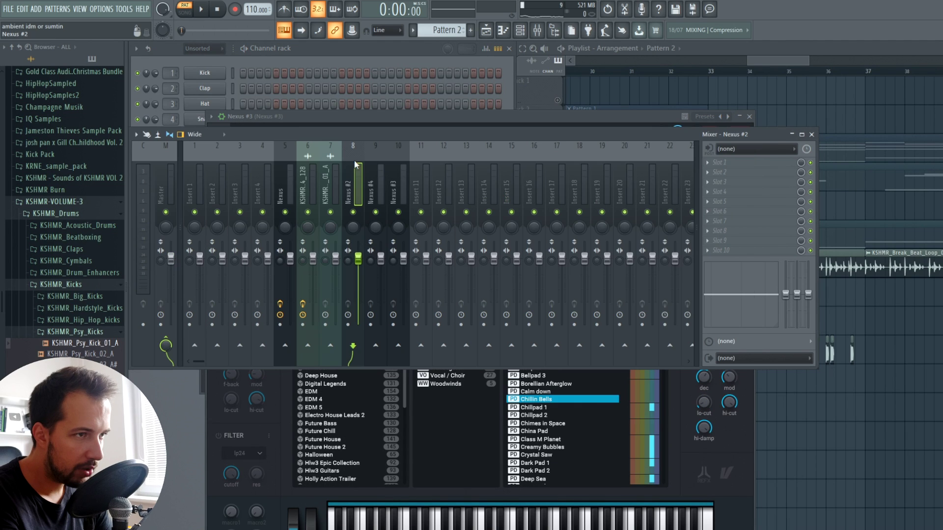
Route the Nexus #2, Nexus #4 and Nexus #3 mixer tracks exclusively to Insert 11
right_click(422, 348)
left_click(462, 362)
right_click(423, 348)
left_click(462, 365)
right_click(423, 347)
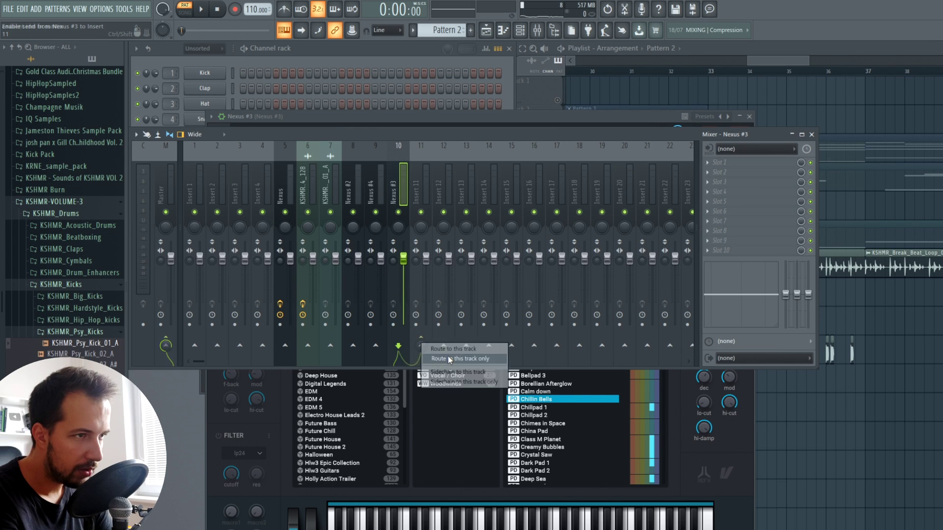
left_click(461, 362)
Load Fruity Limiter into effect slot 10 of Insert 11
left_click(425, 178)
left_click(709, 251)
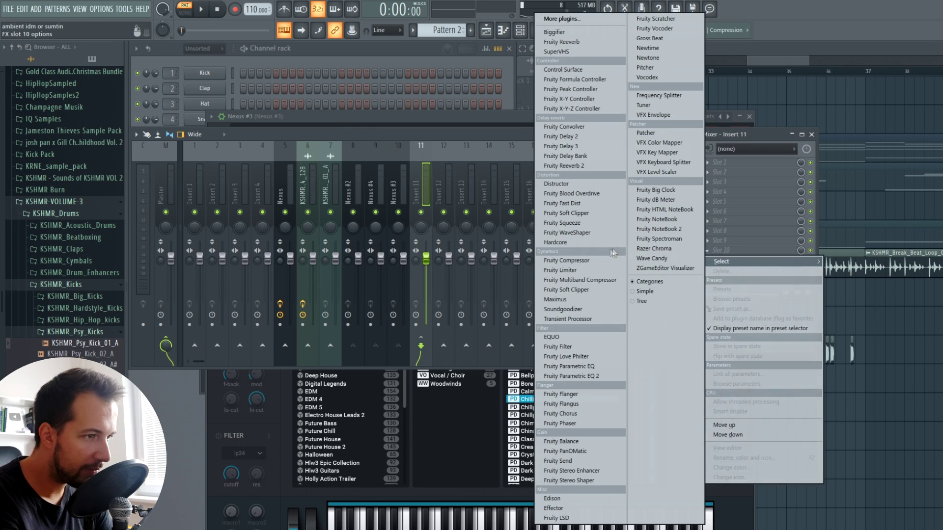
left_click(561, 423)
left_click(566, 270)
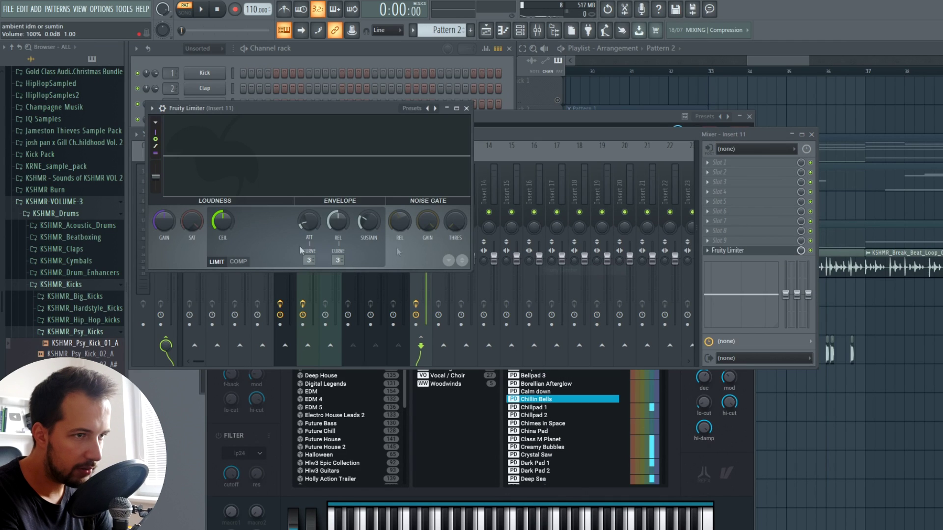
key("Escape")
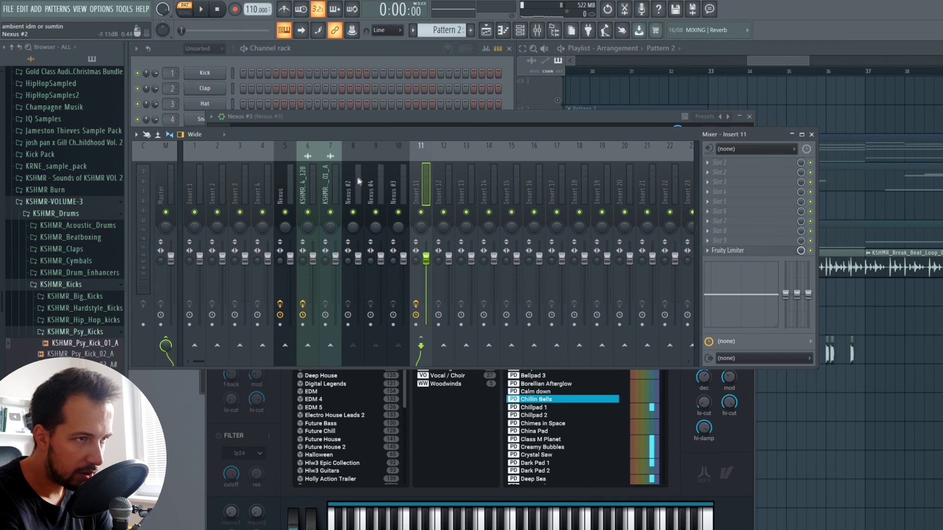
Create a sidechain send from the KSHMR_Psy_Kick_01_A mixer track to Insert 11
left_click(331, 170)
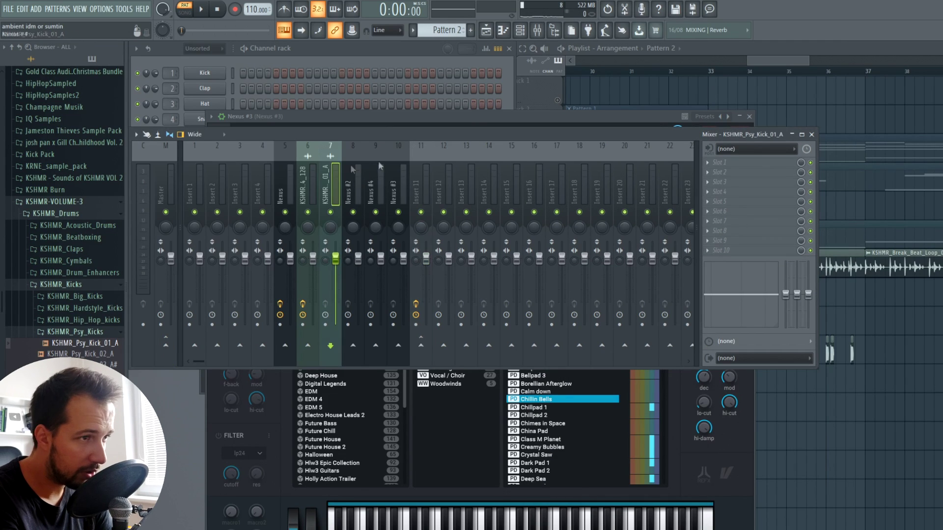
right_click(421, 346)
left_click(473, 376)
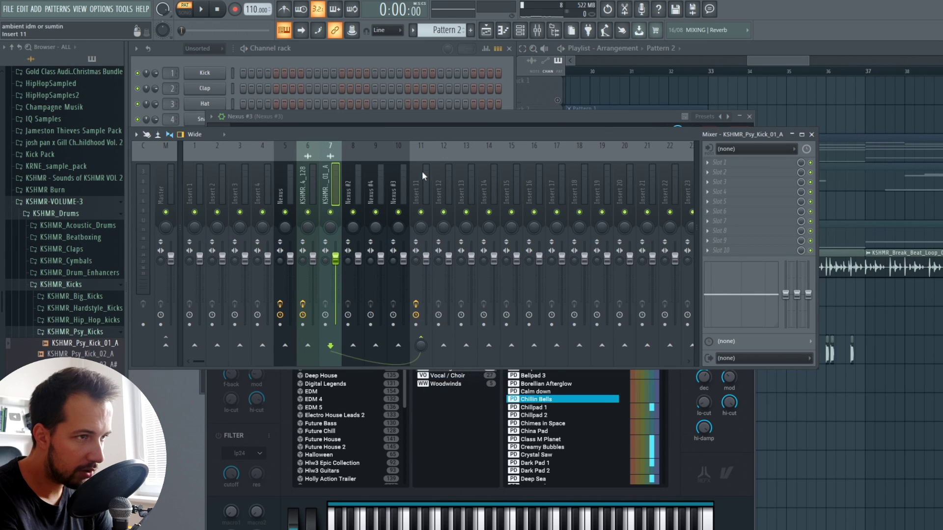
Set Insert 11's Fruity Limiter to COMP mode with KSHMR_Psy_Kick_01_A as sidechain source, lowering the threshold and raising the ratio
left_click(750, 250)
left_click(338, 260)
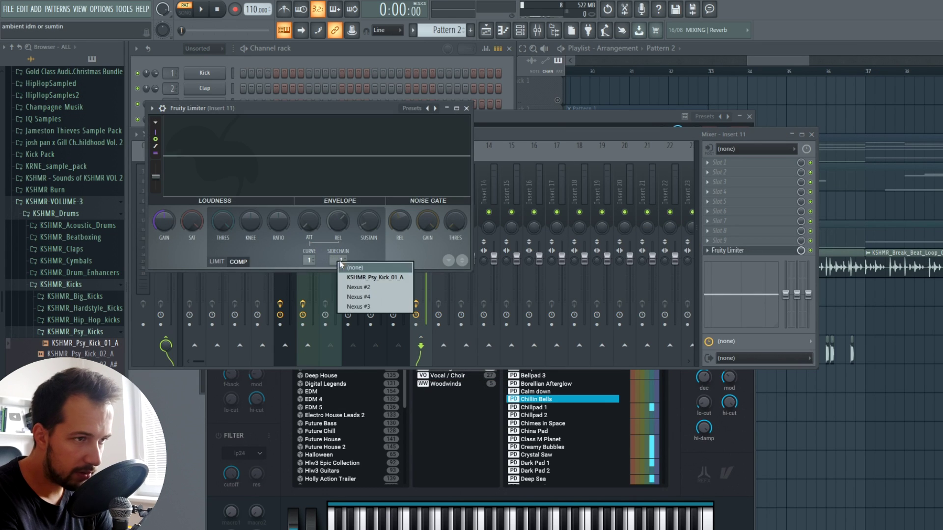
left_click(367, 277)
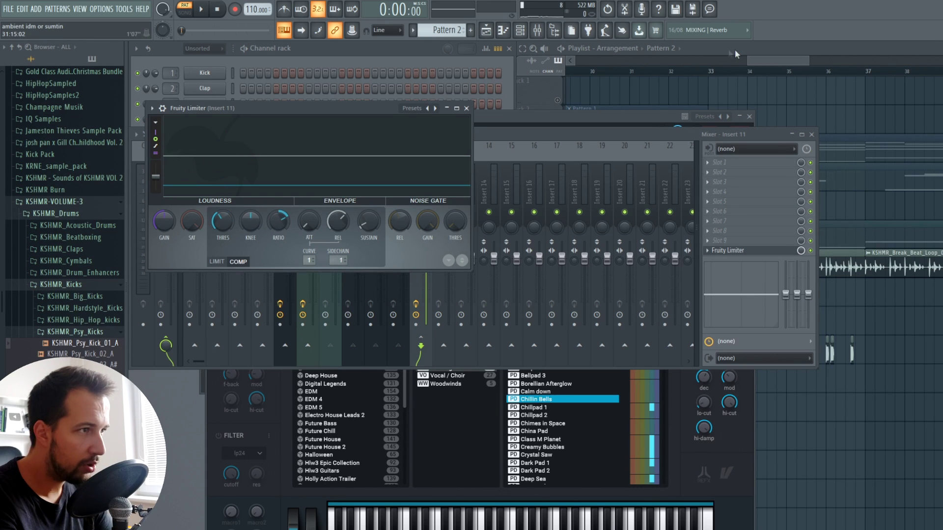
Unmute Tracks 3, 4 and 6 and play from bar 33 to hear the kick ducking the Nexus layers
left_click(757, 64)
left_click(564, 185)
left_click(566, 162)
left_click(566, 241)
key("space")
left_click(354, 130)
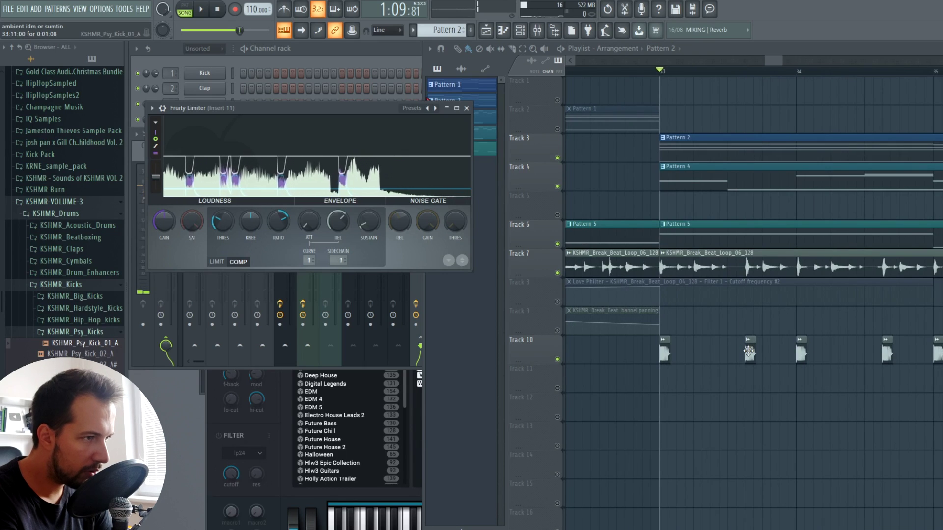
Add an extra kick clip on Track 10 at step 5 of bar 33 and play it
left_click(697, 351)
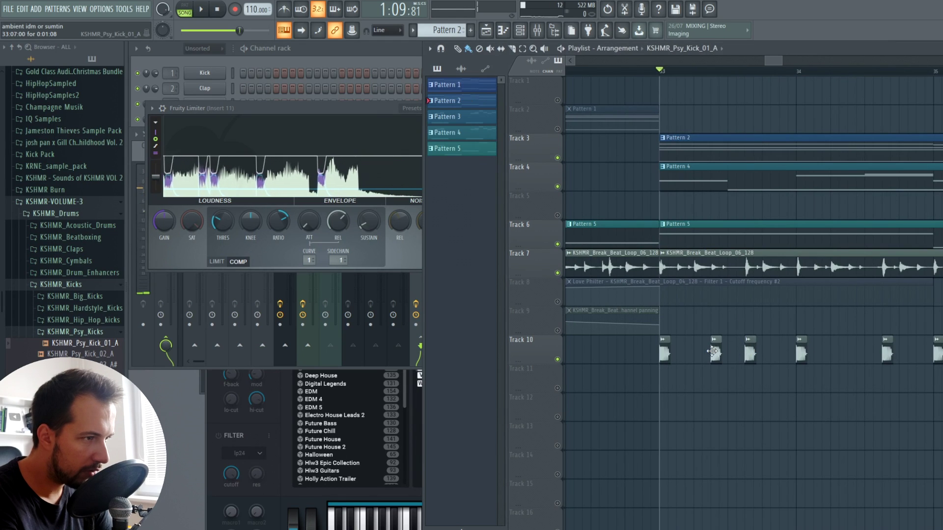
key("space")
key("space")
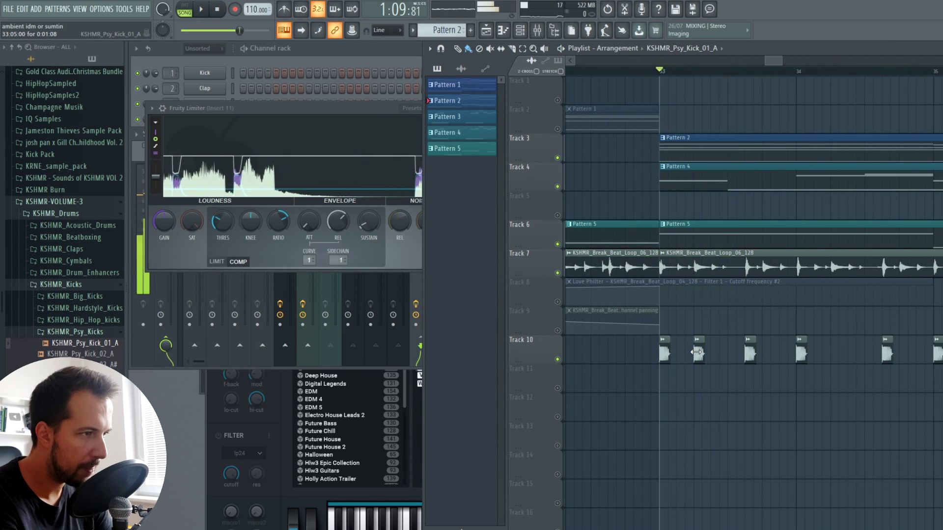
Unmute Tracks 8 and 9 holding the drum loop's filter cutoff and panning automation
scroll(638, 319, "down", 2, "ctrl")
left_click(557, 301)
key("space")
left_click(557, 331)
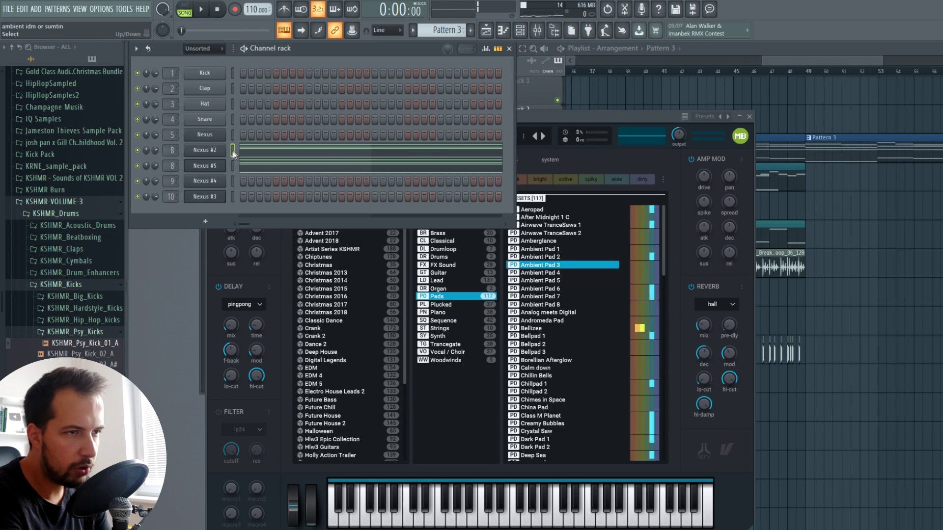
Keep Pattern 3's chords only on Nexus #5, routed to mixer track 9, and open them in the piano roll
left_click(233, 150)
left_click(214, 167)
left_click(215, 167)
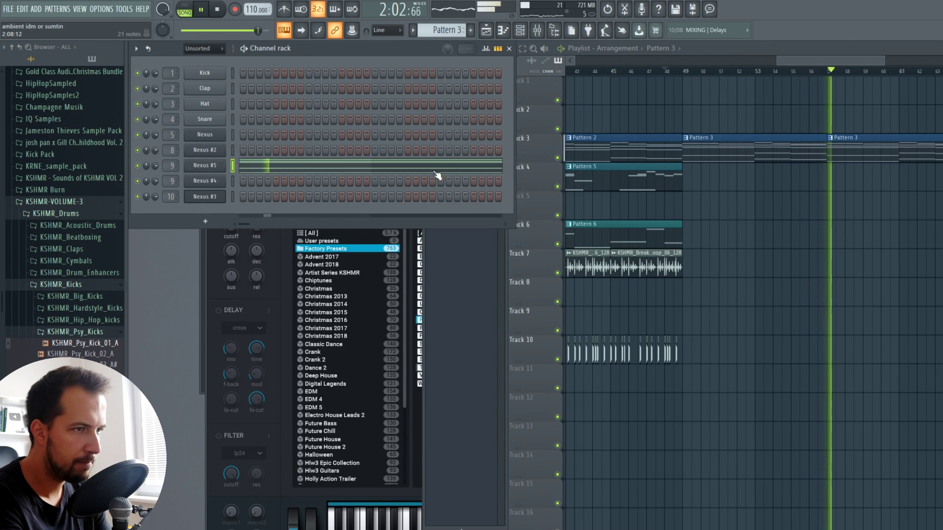
left_click(436, 170)
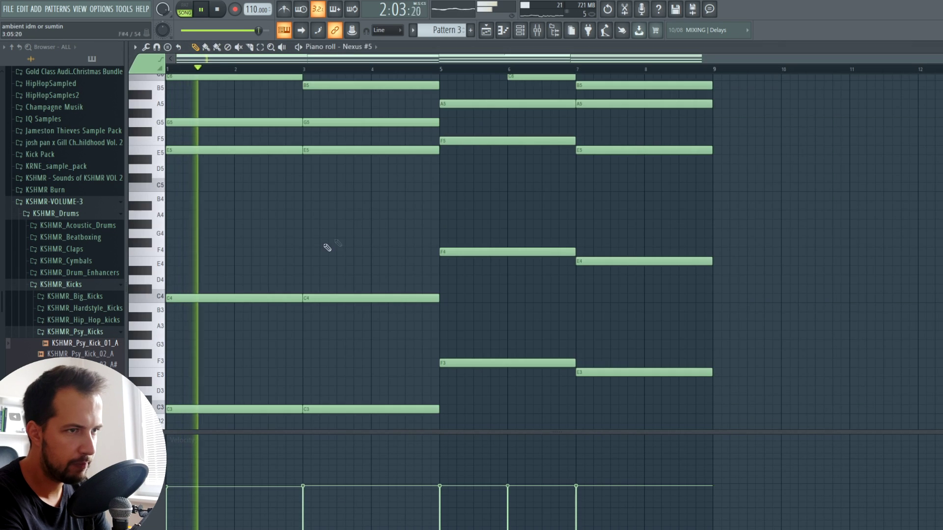
key("space")
key("space")
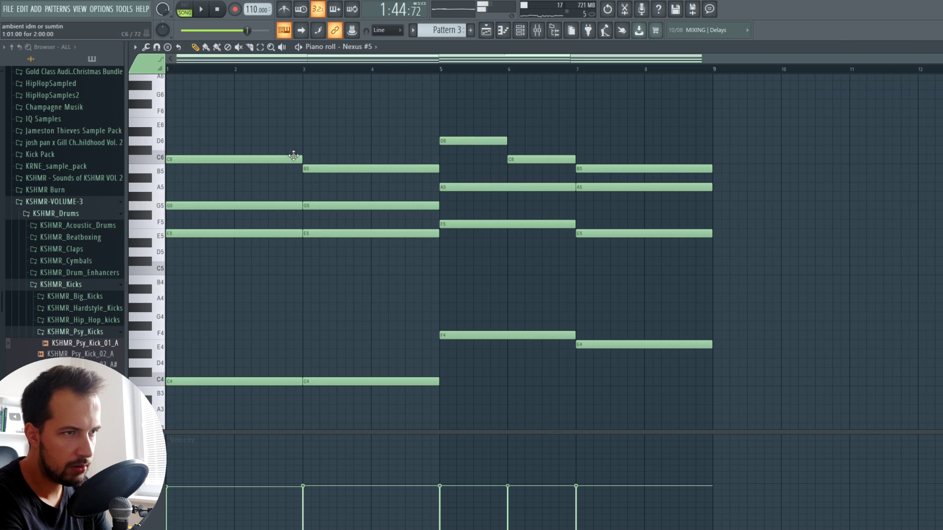
Break the long E5 note in bars 1 and 2 into half-bar notes and interleave half-bar C5 notes offset by a quarter bar
key("space")
key("space")
left_click_drag(202, 269, 190, 271)
key("space")
left_click(205, 234)
left_click(221, 271)
key("space")
key("space")
left_click(239, 234)
key("space")
key("space")
Alternate half-bar E5 and offset B4 notes in bar 3, and stretch the opening C6 note to two bars
left_click_drag(437, 234, 336, 234)
key("space")
left_click_drag(324, 288, 324, 280)
key("space")
left_click(341, 234)
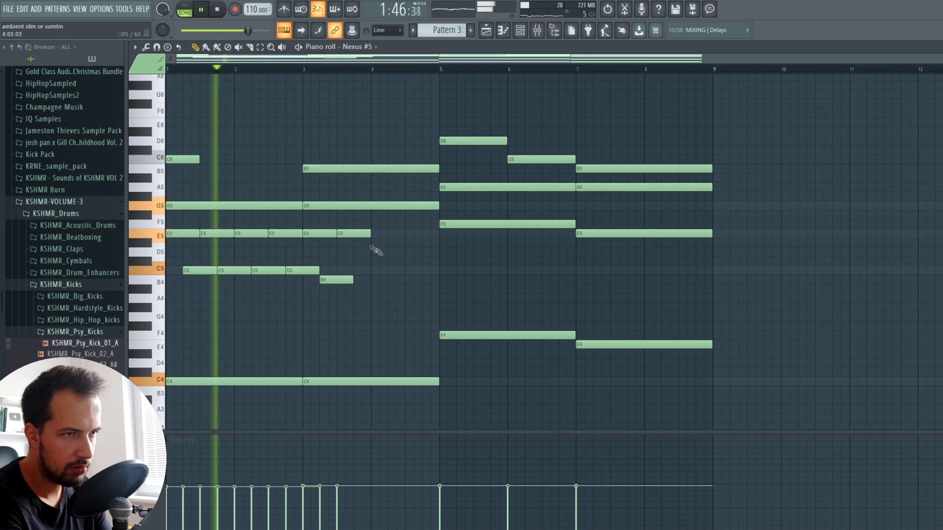
left_click(359, 280)
left_click_drag(198, 160, 301, 160)
Continue the alternating half-bar E5 and B4 notes through bar 4 of Pattern 3
left_click(376, 234)
key("space")
key("space")
left_click(400, 279)
left_click_drag(410, 279, 402, 280)
left_click(411, 234)
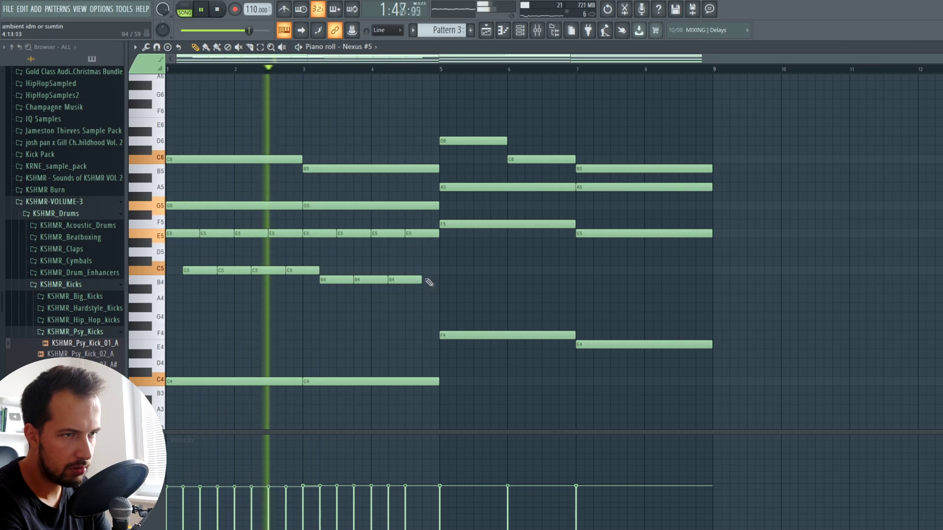
left_click(437, 280)
Shorten the F5 note at bar 5 to half a bar, add an offset A4 note and play the pattern
left_click_drag(573, 224, 473, 224)
left_click(464, 298)
key("space")
key("space")
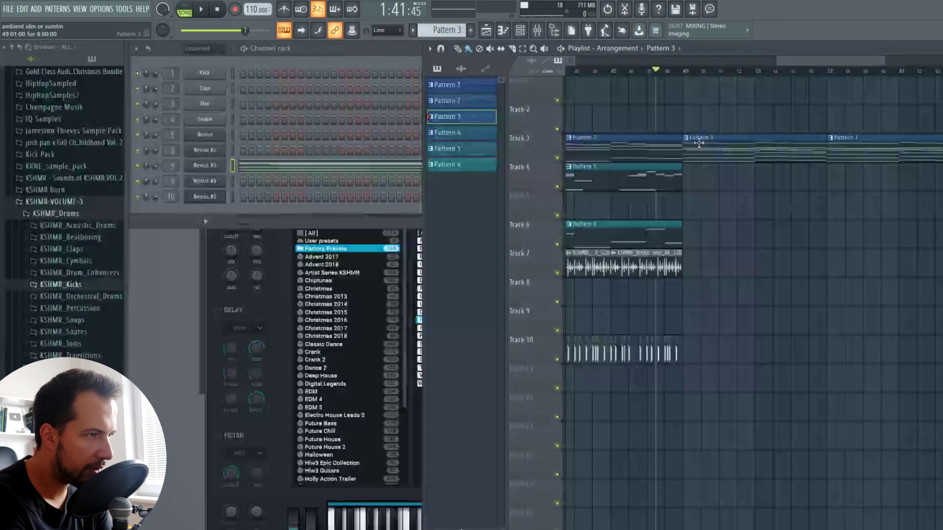
Make the Pattern 3 clip at bar 49 unique and vary the velocities of its selected half-bar notes
left_click(687, 138)
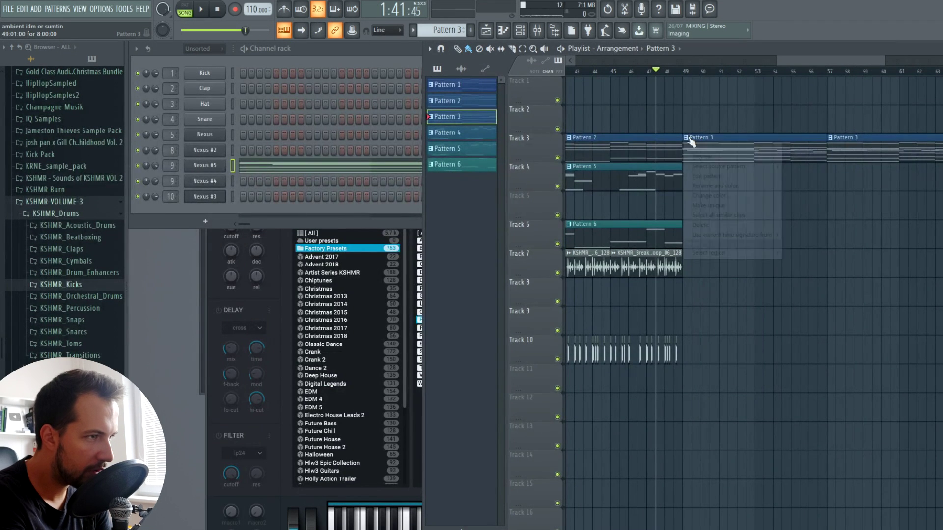
left_click(706, 206)
left_click(367, 163)
left_click_drag(736, 191, 130, 311)
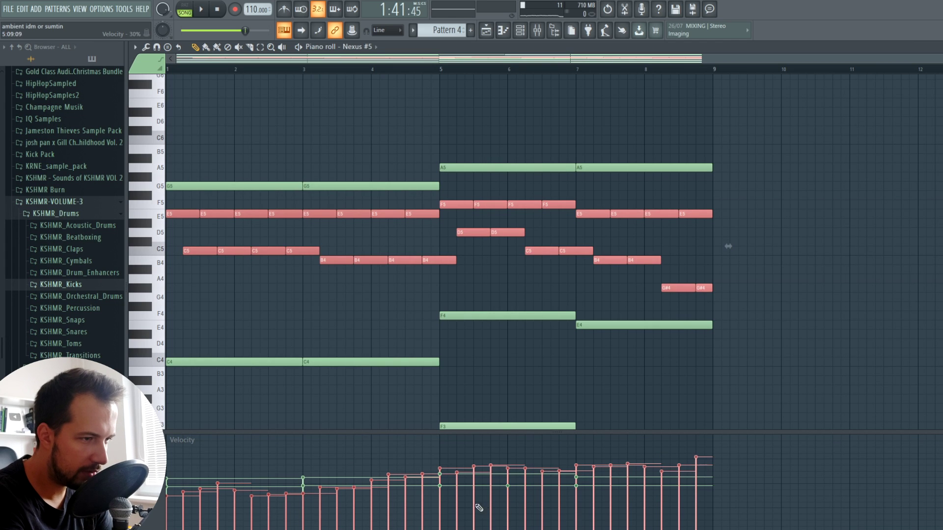
key("Escape")
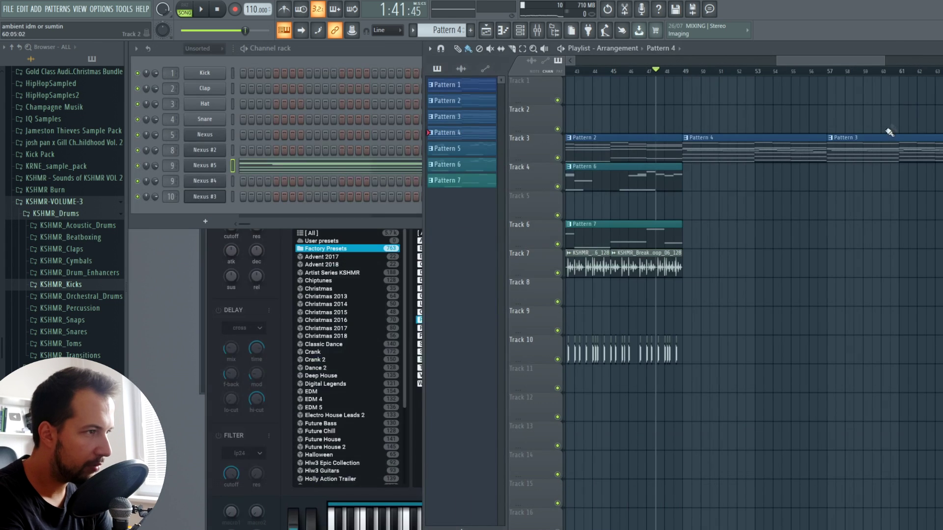
Vary the velocities of the half-bar notes in the Pattern 3 clip at bar 57 and play the arrangement
double_click(879, 141)
left_click_drag(604, 200, 166, 290)
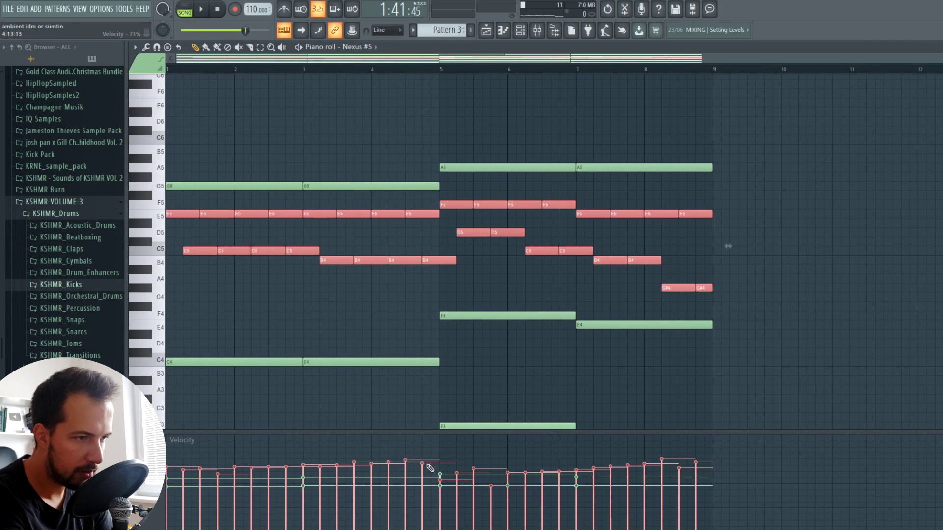
key("Escape")
key("space")
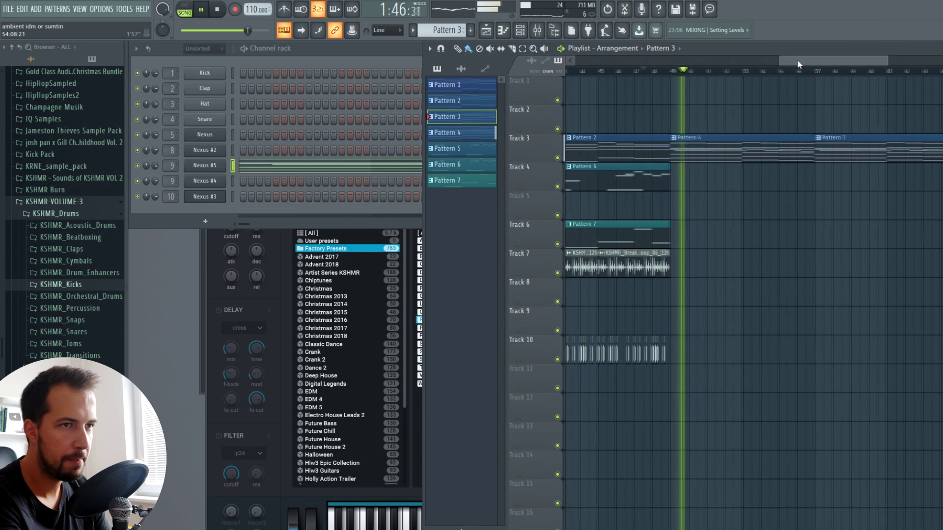
Place a Pattern 7 clip on Track 6 and a Pattern 6 clip on Track 4, both starting at bar 57
left_click_drag(799, 65, 788, 65)
left_click(682, 233)
left_click(704, 233)
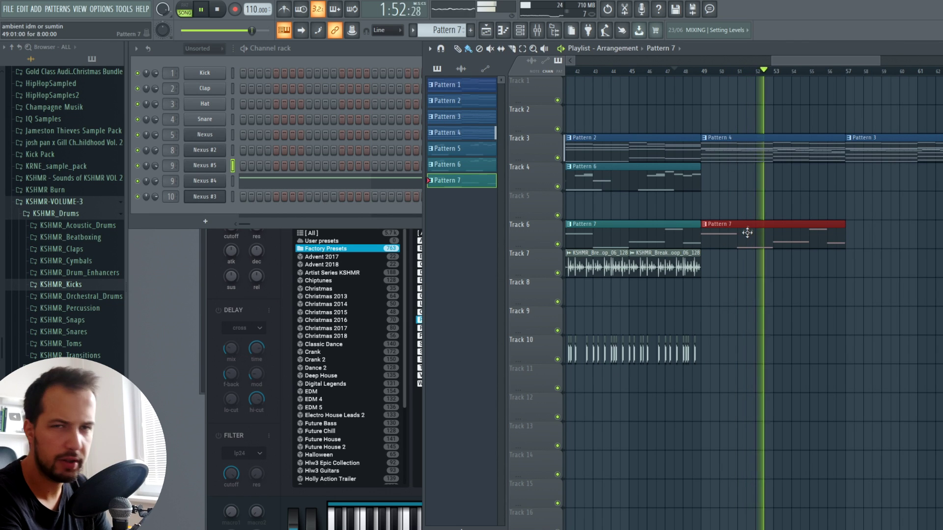
right_click(805, 240)
left_click(846, 234)
mouse_move(835, 60)
left_mouse_down()
mouse_move(855, 72)
mouse_move(830, 58)
mouse_move(827, 66)
left_mouse_up()
left_click(685, 177)
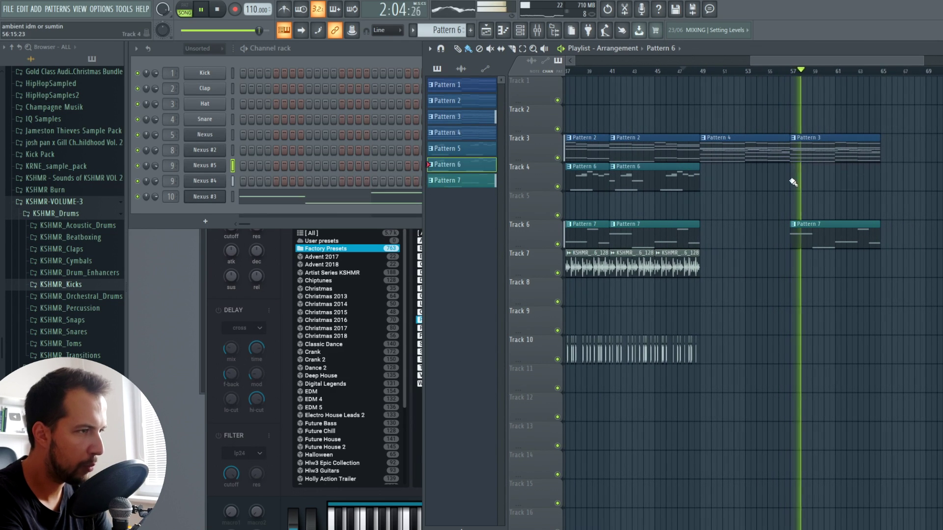
left_click(793, 179)
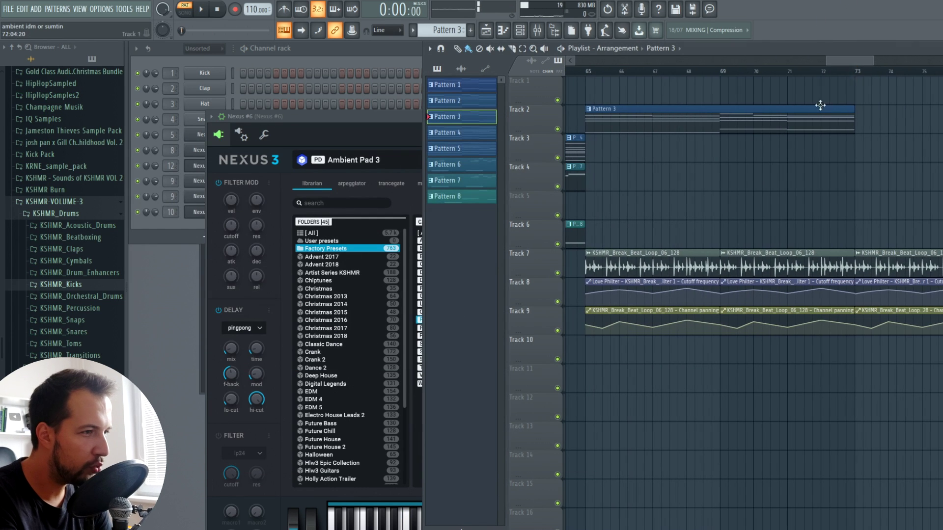
Remove the KSHMR break beat loops and their filter cutoff and panning automation clips from Tracks 7 to 9 from bar 65 onward
right_click(653, 265)
right_click(786, 266)
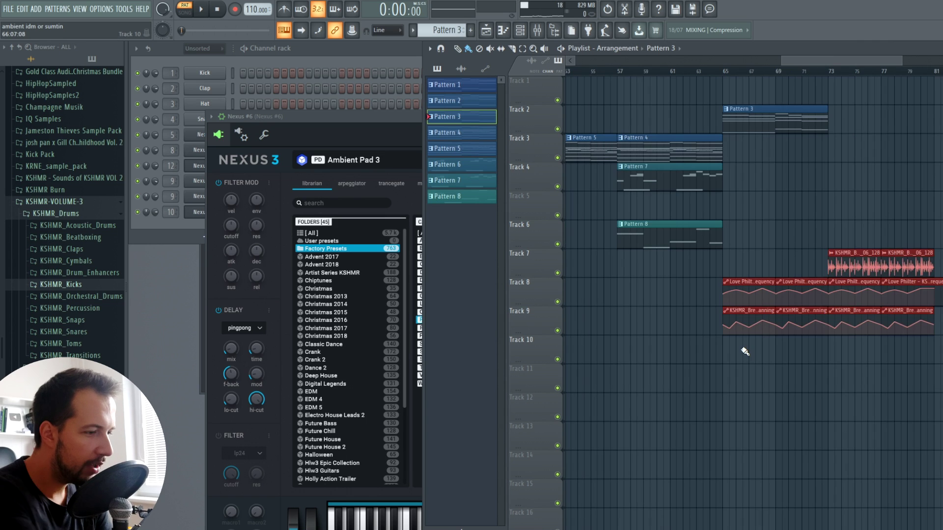
key("Delete")
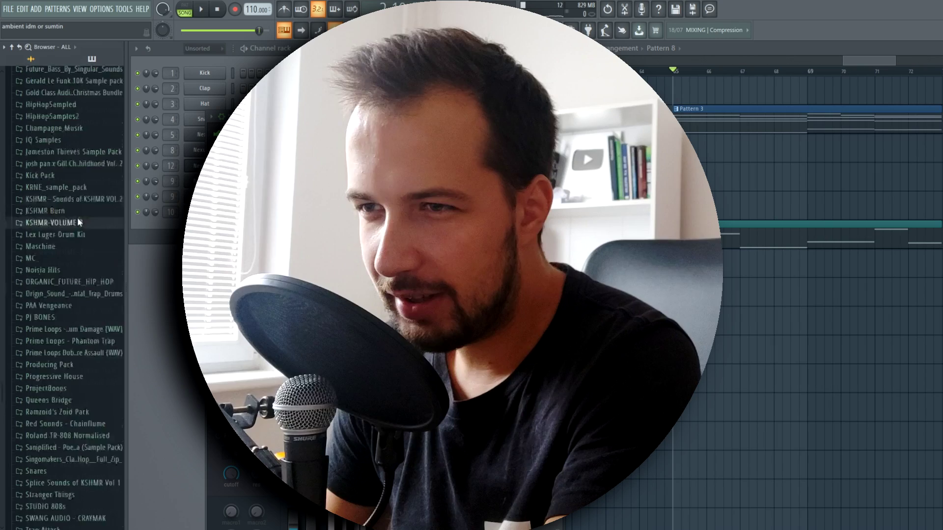
Add Cymatics Heater Kick 4 and Heater Snare 32 from the Drum One Shots samples as new channels for Pattern 9
left_click(78, 217)
scroll(71, 224, "up", 10)
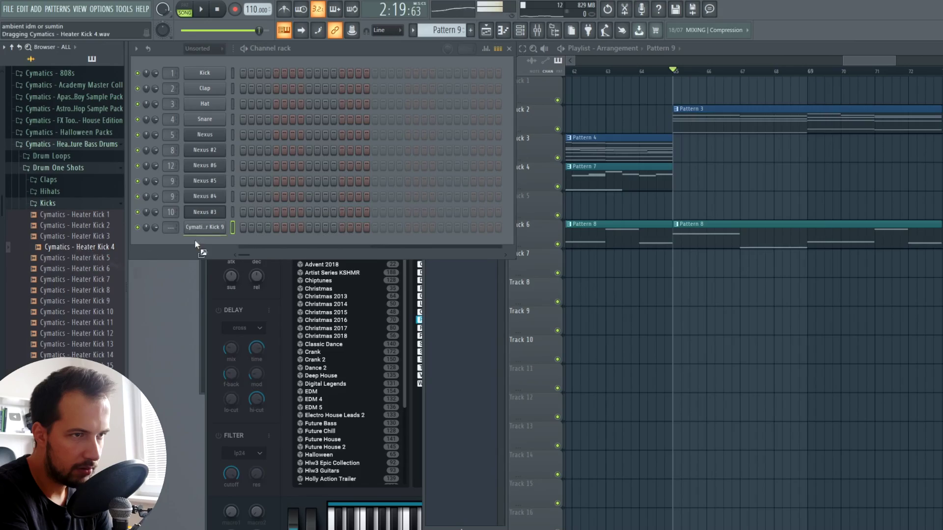
left_click_drag(194, 240, 196, 242)
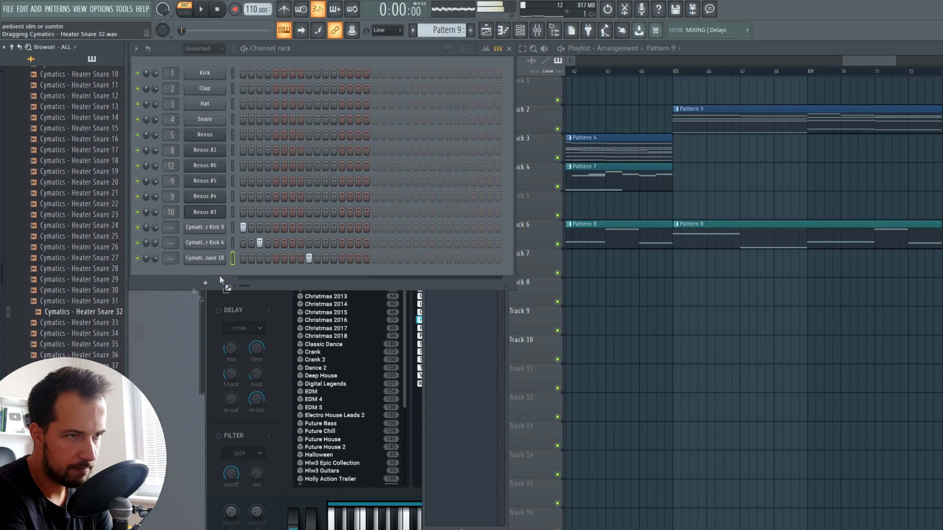
left_click_drag(219, 275, 216, 280)
Route Heater Snare 18 and Heater Snare 32 to mixer track 13 and load Fruity Reeverb there while auditioning Pattern 9
key("ctrl+l")
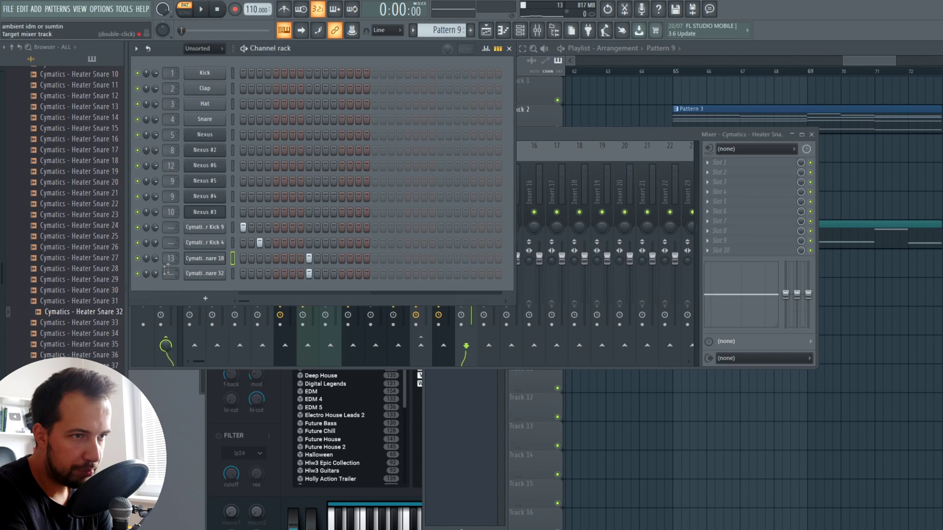
left_click_drag(170, 271, 170, 241)
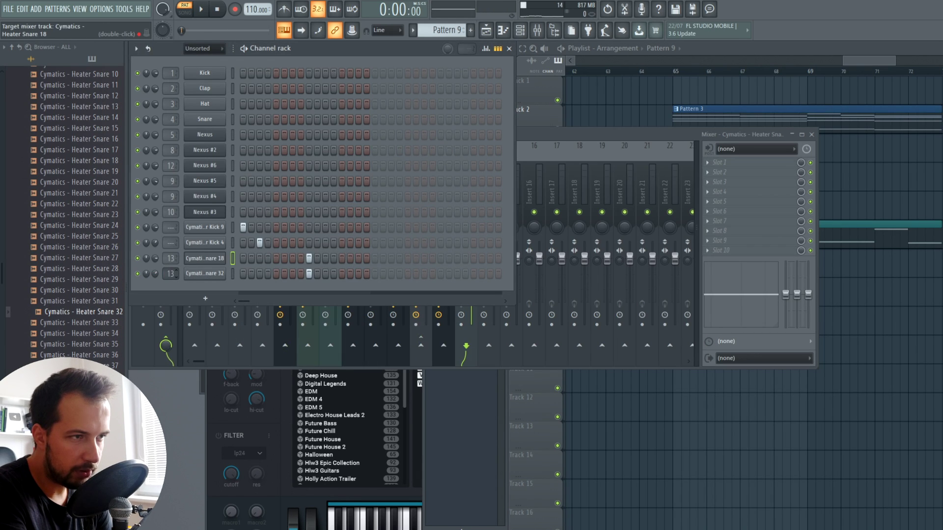
left_click(577, 162)
key("space")
left_click(357, 148)
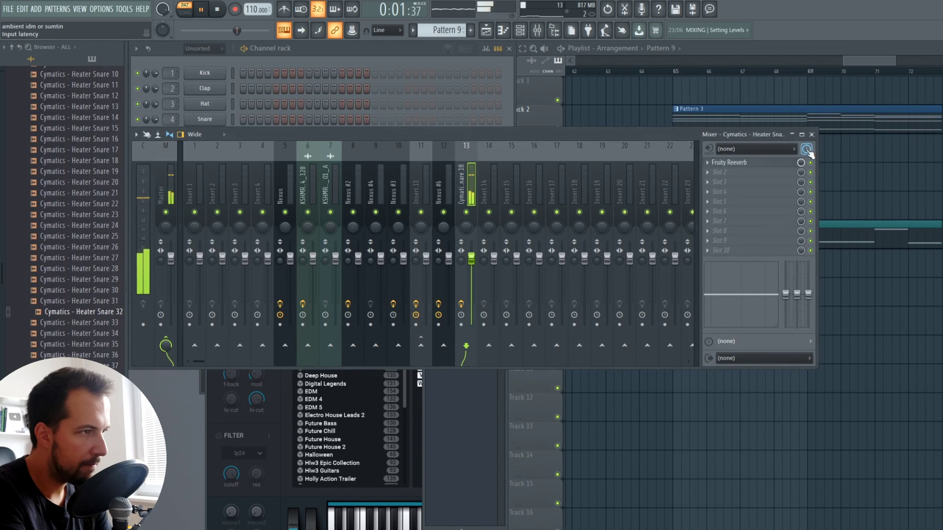
left_click(811, 134)
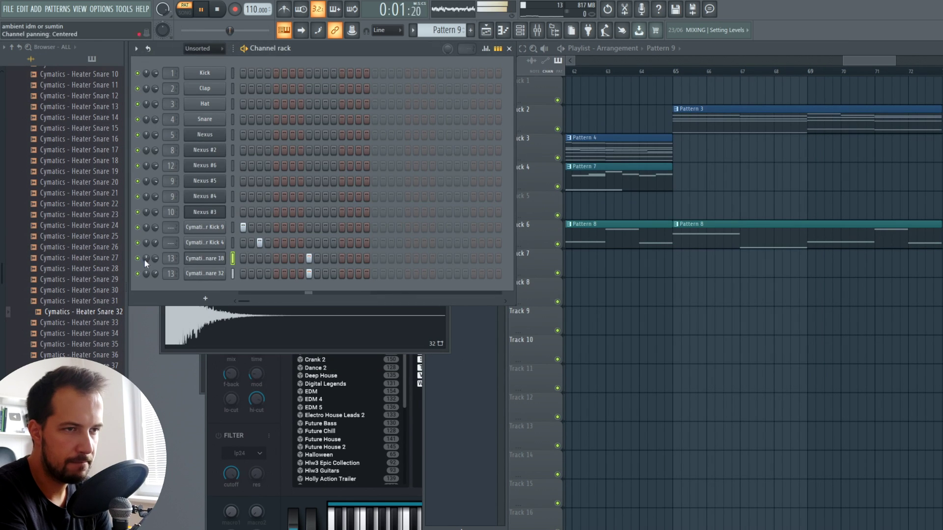
key("space")
Find RMZ_percussion_loop_zoid_dingly_110 in Ramzoid's Zoid Pack percussion loops and place it on Track 7 at bar 65
left_click(21, 134)
scroll(73, 147, "up", 7)
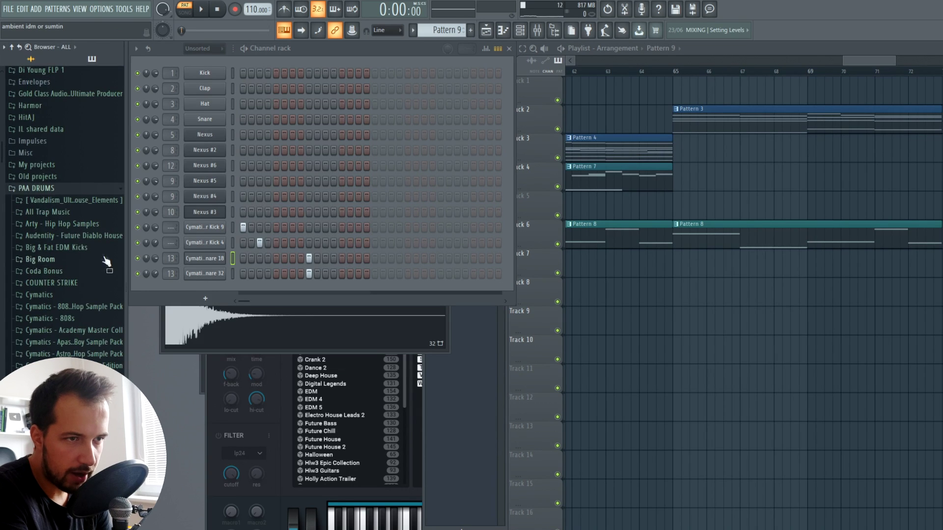
scroll(98, 295, "down", 5)
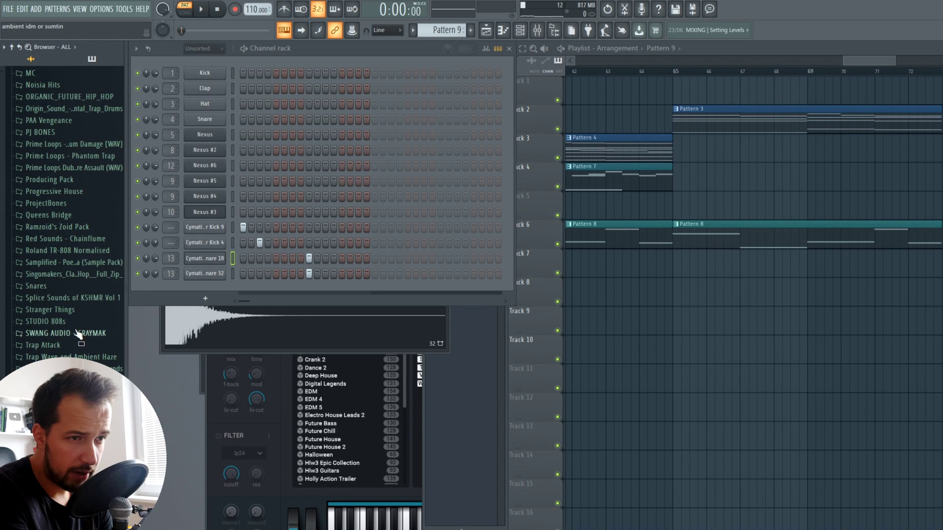
left_click(74, 228)
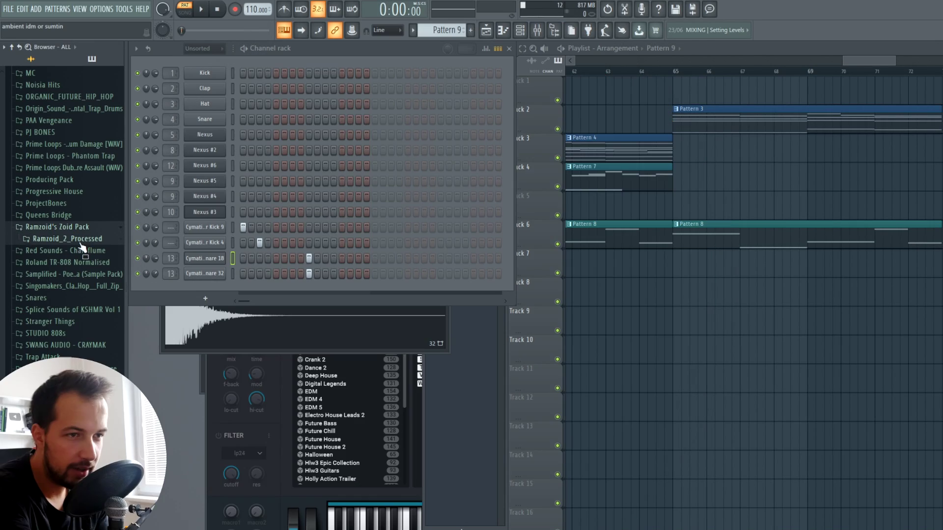
left_click(74, 239)
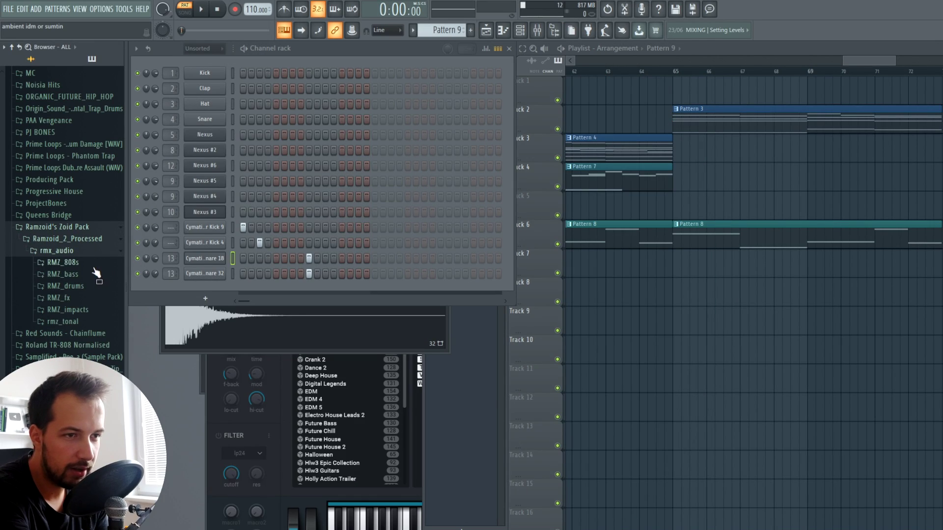
left_click(91, 288)
left_click(91, 463)
left_click_drag(91, 463, 679, 262)
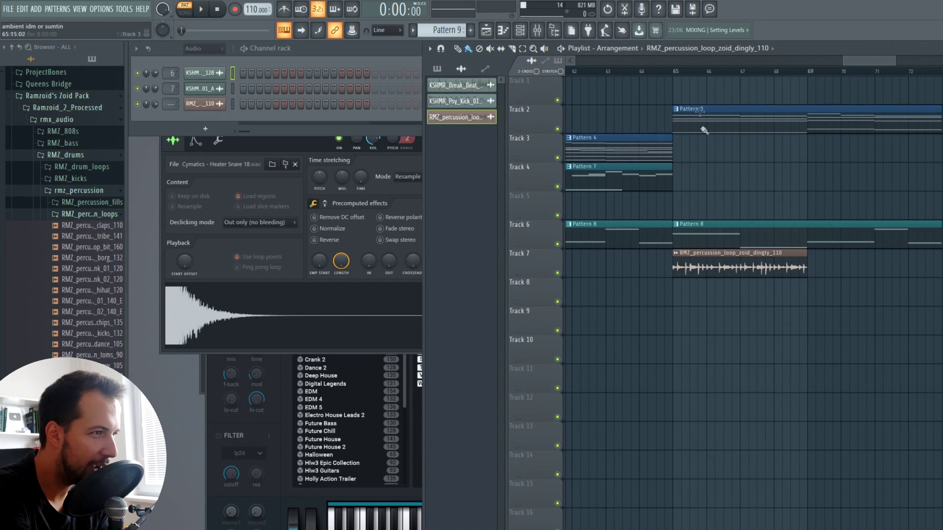
Audition the percussion loop from bar 65 with Track 7 soloed and with all playlist tracks enabled
left_click(672, 75)
left_click(558, 272, "ctrl")
key("space")
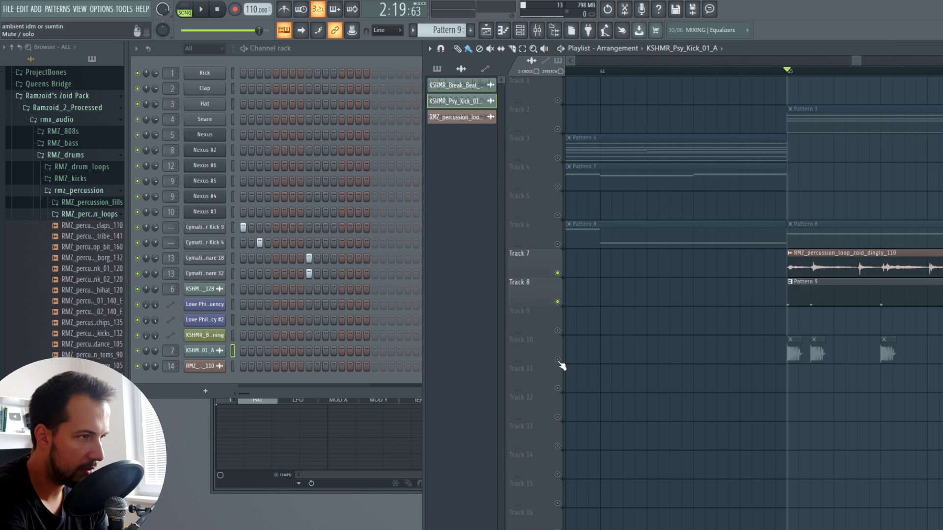
left_click(559, 361, "ctrl")
scroll(618, 80, "down", 5)
key("space")
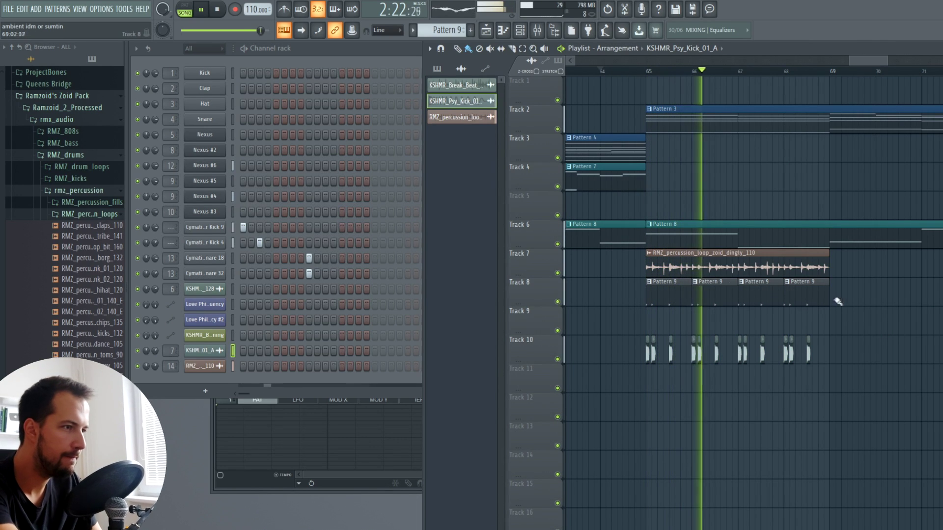
Duplicate the percussion loop, Pattern 9 and kick clips of bars 65 to 68 into bars 69 to 72 and check playback
left_click_drag(845, 250, 645, 365)
key("ctrl+b")
left_click(831, 444, "ctrl")
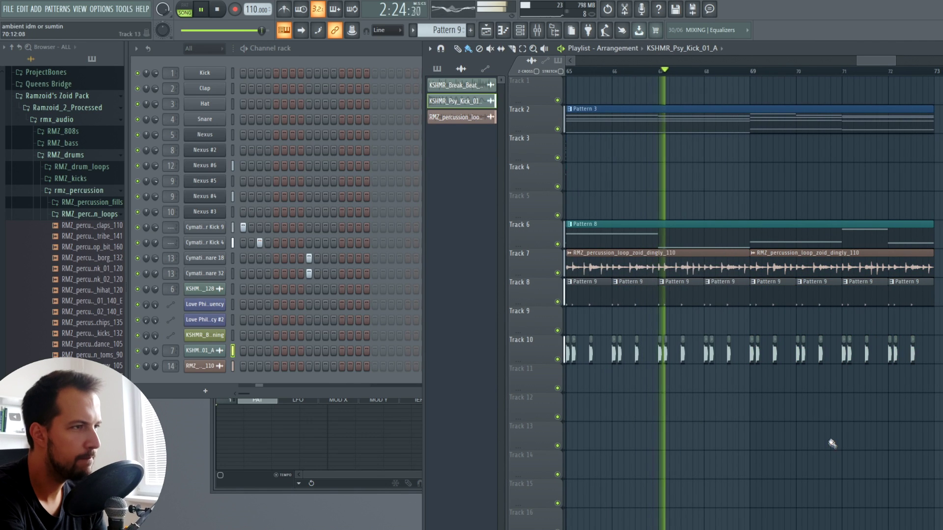
left_click_drag(857, 64, 840, 66)
key("space")
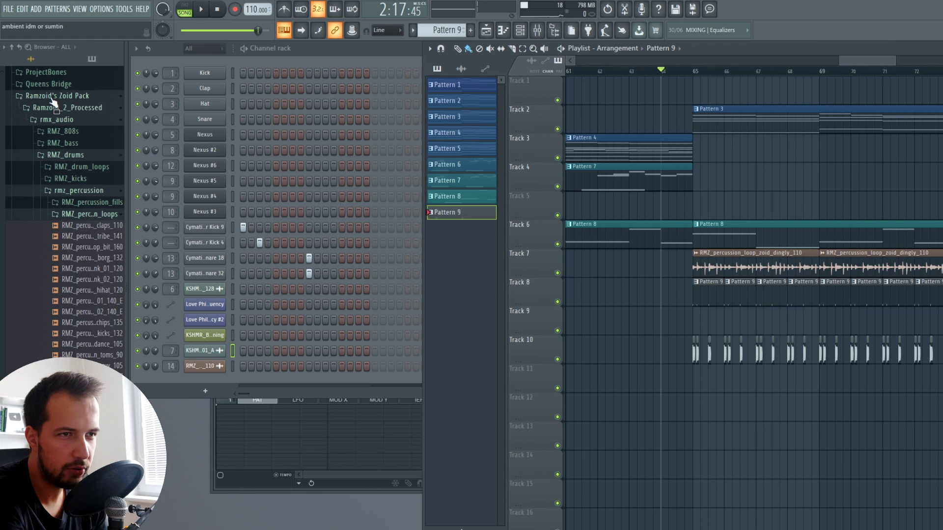
Audition Pattern 9 in pattern mode with Heater Snare 18 muted and delete the Heater Snare 18 channel
left_click(52, 98)
scroll(59, 176, "up", 8)
left_click(185, 10)
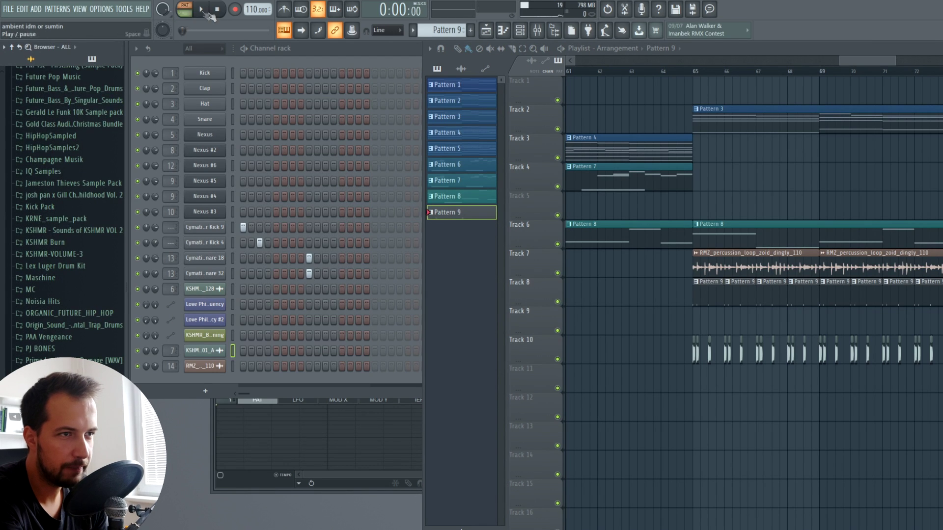
left_click(144, 258)
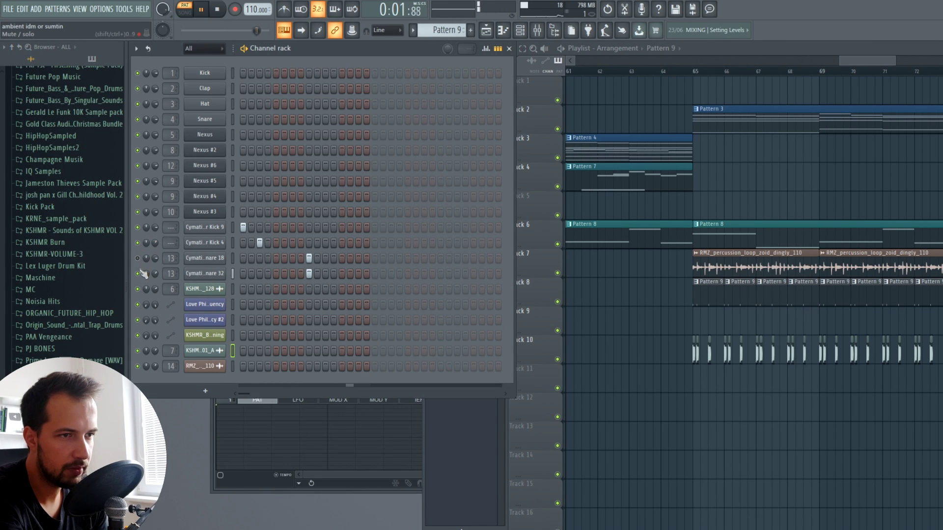
right_click(212, 258)
left_click(273, 366)
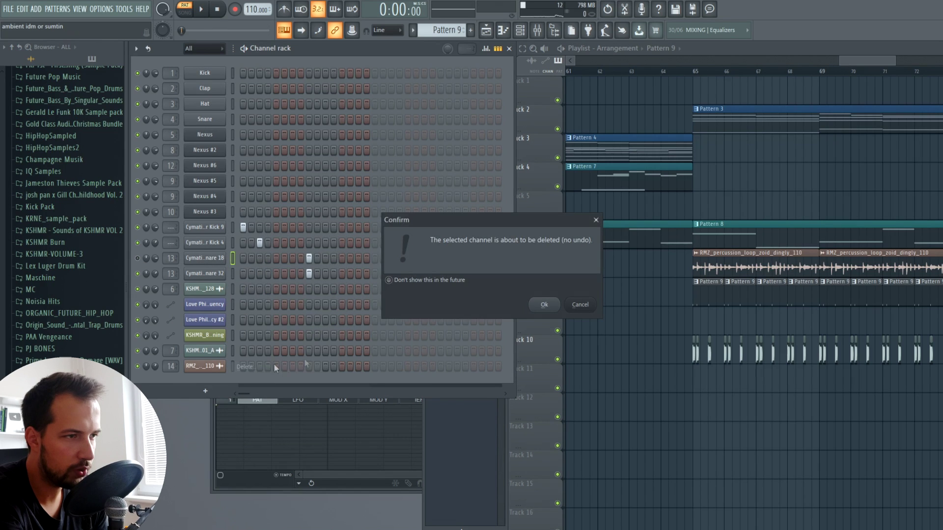
left_click(546, 305)
Open the envelope settings of Heater Kick 9 and Heater Kick 4, and show the mixer during song playback
left_click(205, 228)
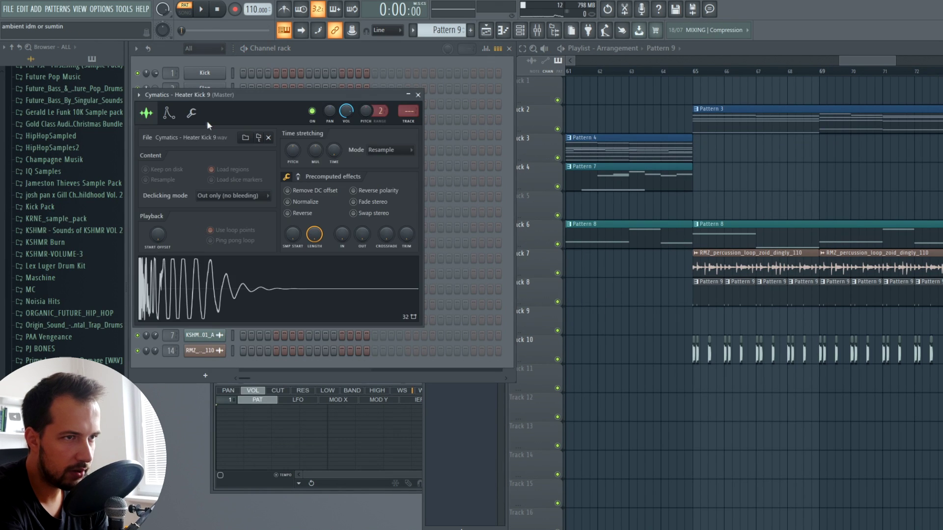
left_click(169, 114)
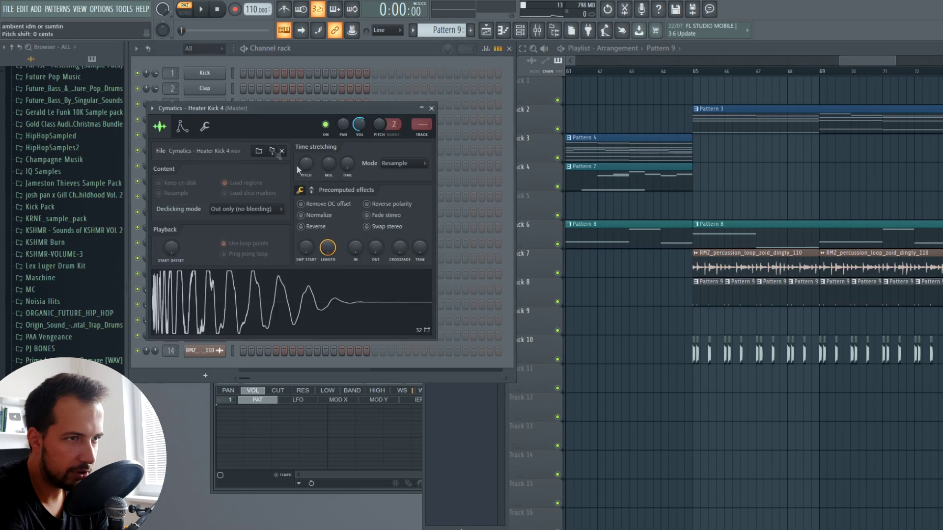
left_click(187, 128)
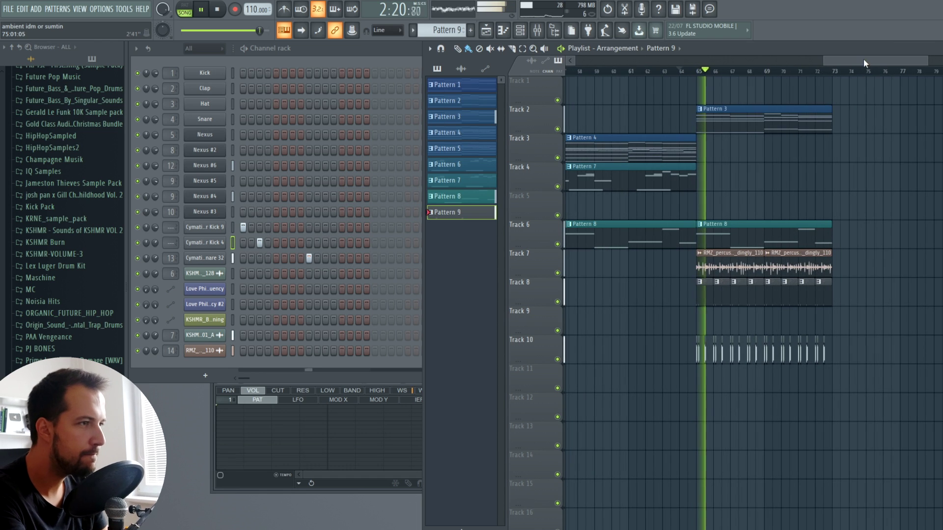
scroll(863, 57, "down", 3)
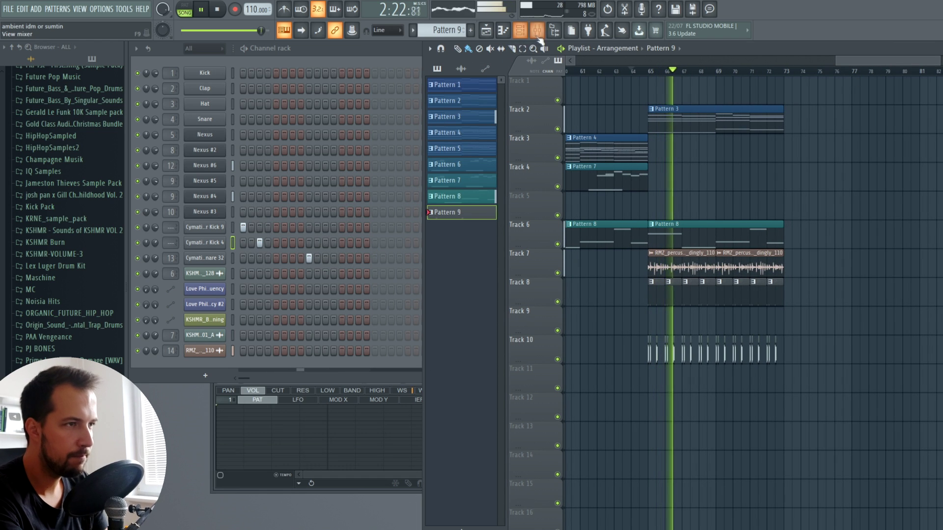
left_click(537, 30)
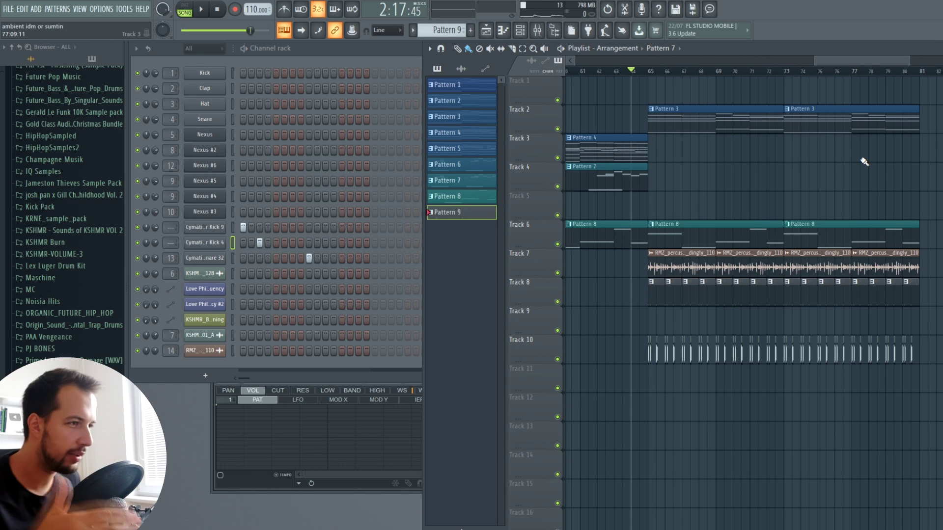
Add Analog Lab V as a new channel and open its preset library
left_click(8, 9)
left_click_drag(63, 95, 200, 366)
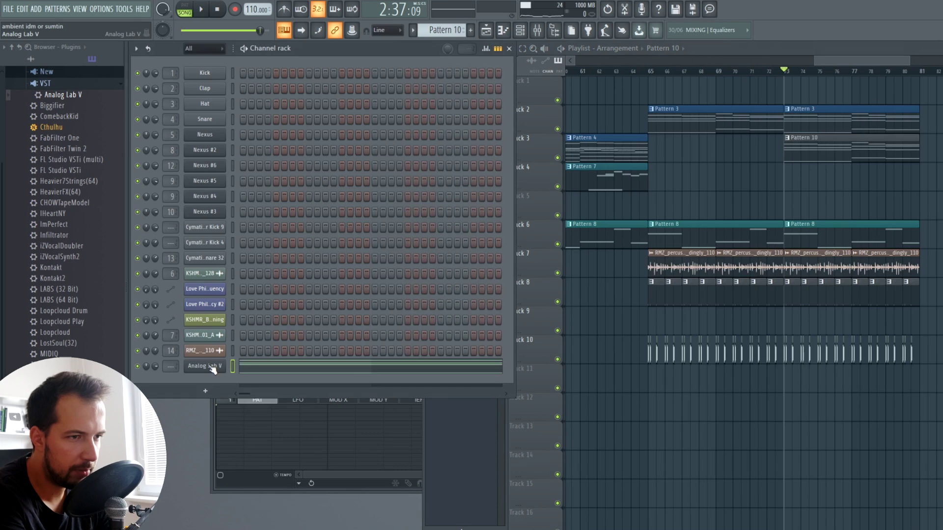
left_click(205, 366)
left_click(214, 181)
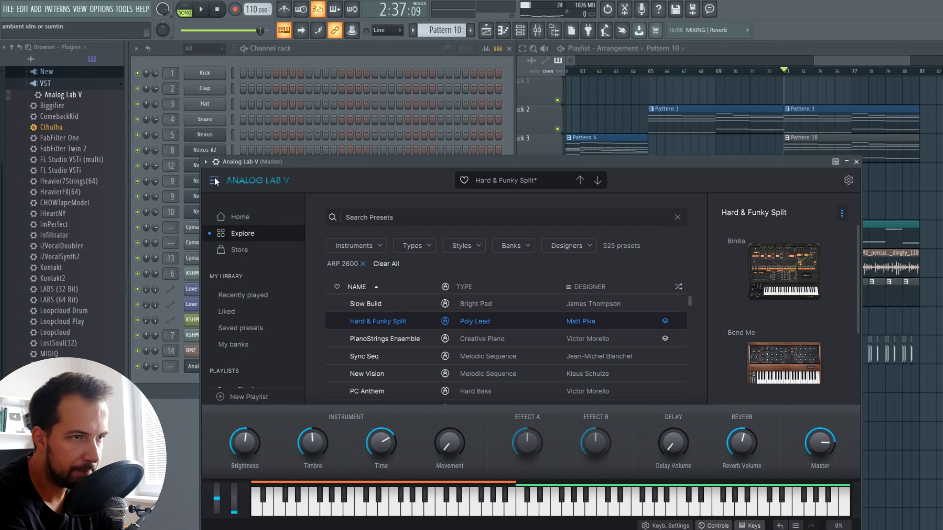
Enable the wrapper arpeggiator for Analog Lab V and audition the up and down directions on Pattern 10 in pattern mode
left_click(217, 163)
left_click(236, 180)
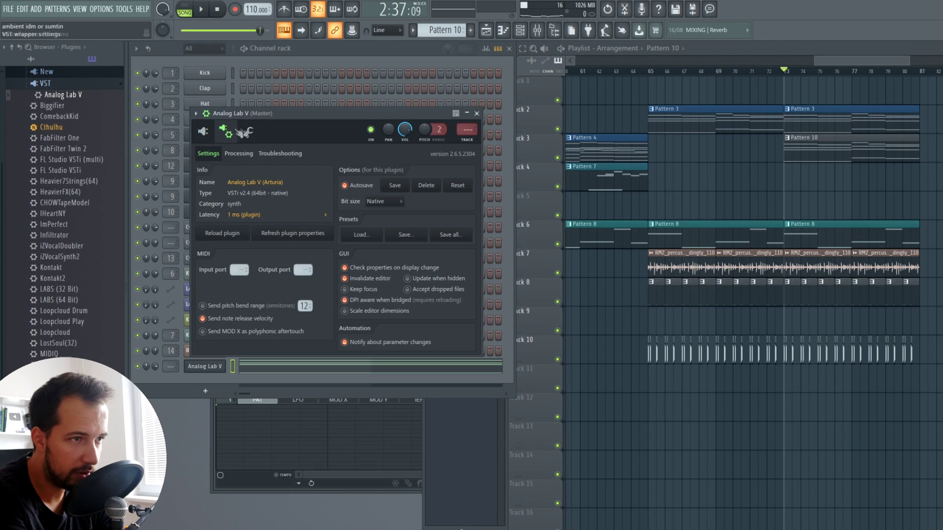
left_click(249, 132)
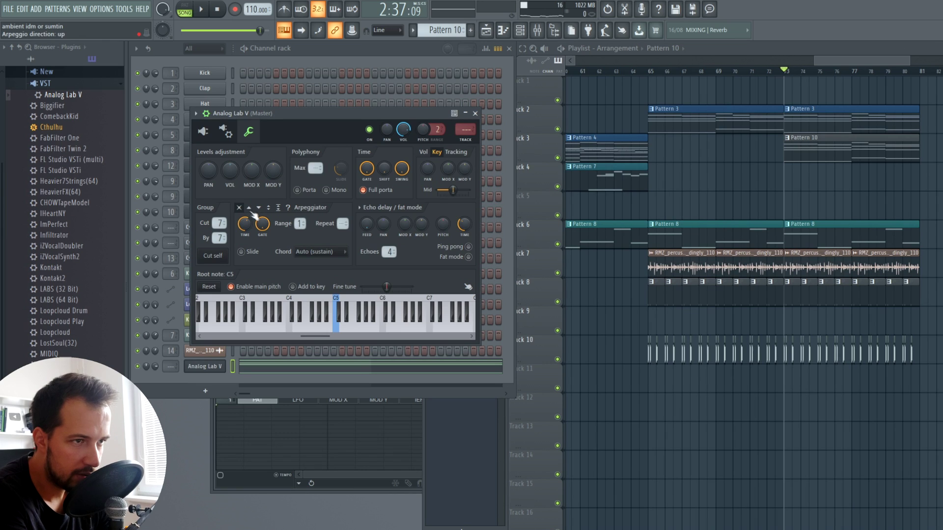
left_click(185, 10)
left_click(201, 10)
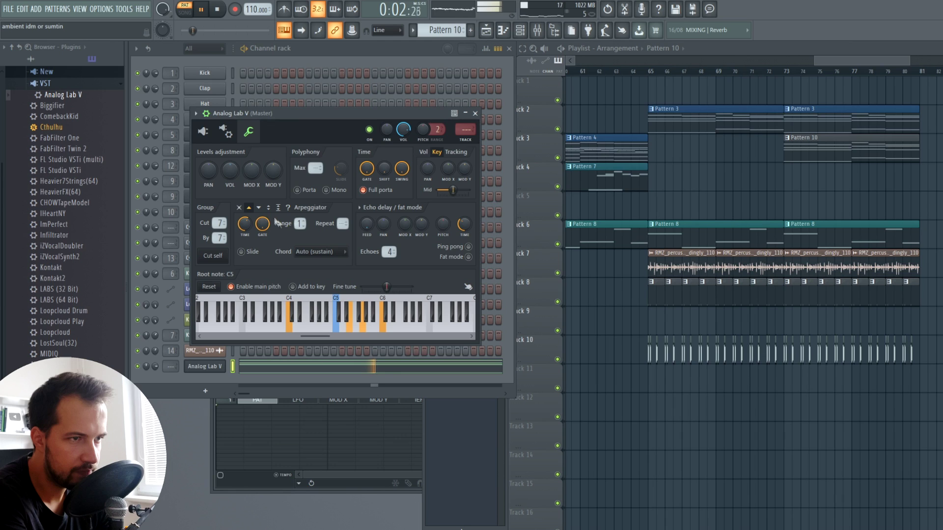
key("space")
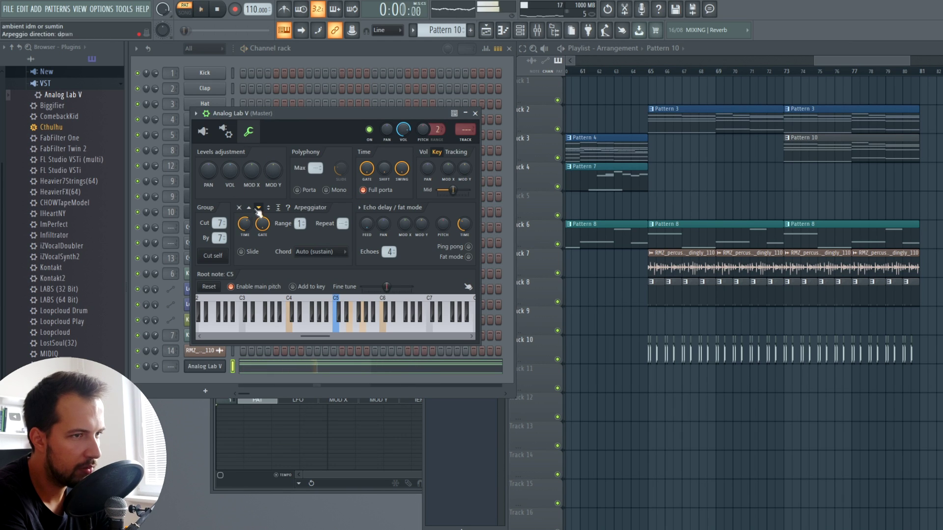
key("space")
Load the Buchla Easel preset Your Move in Analog Lab V and audition it with the song from bar 73
left_click(203, 131)
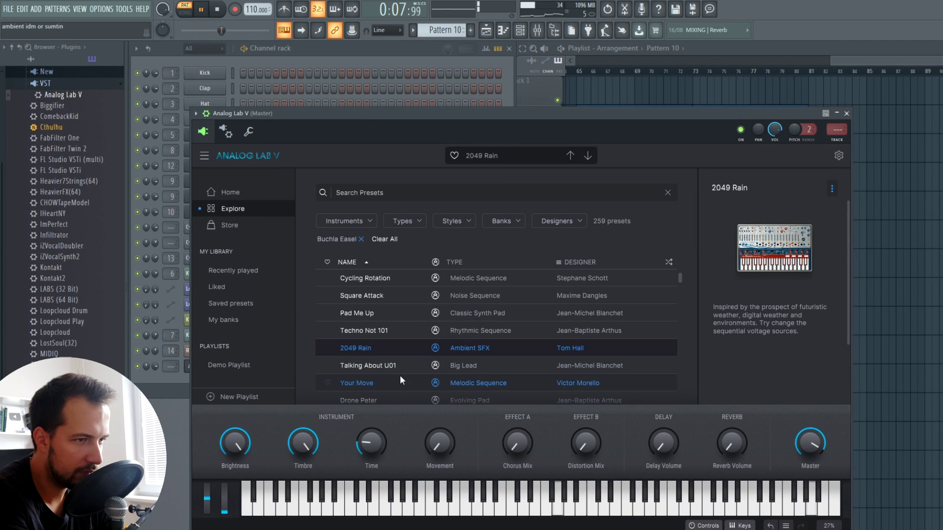
left_click(400, 376)
scroll(399, 369, "down", 1)
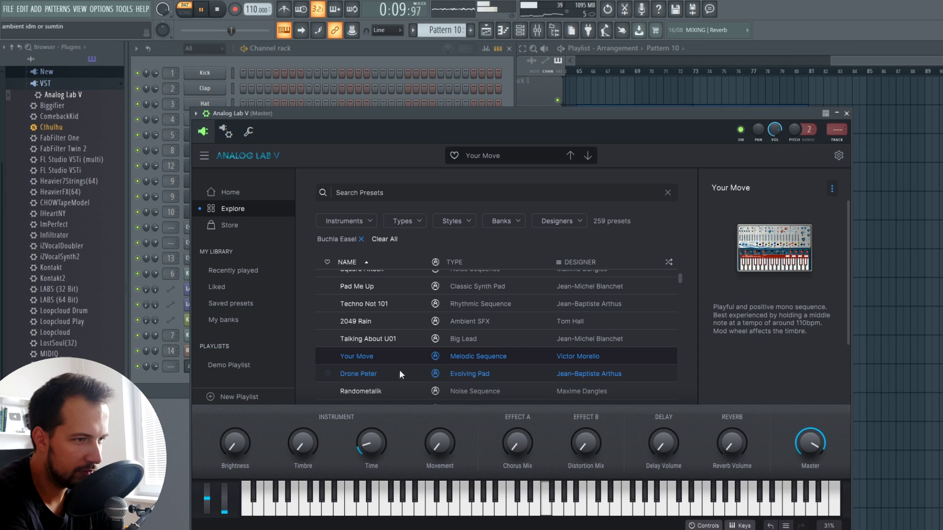
left_click(837, 51)
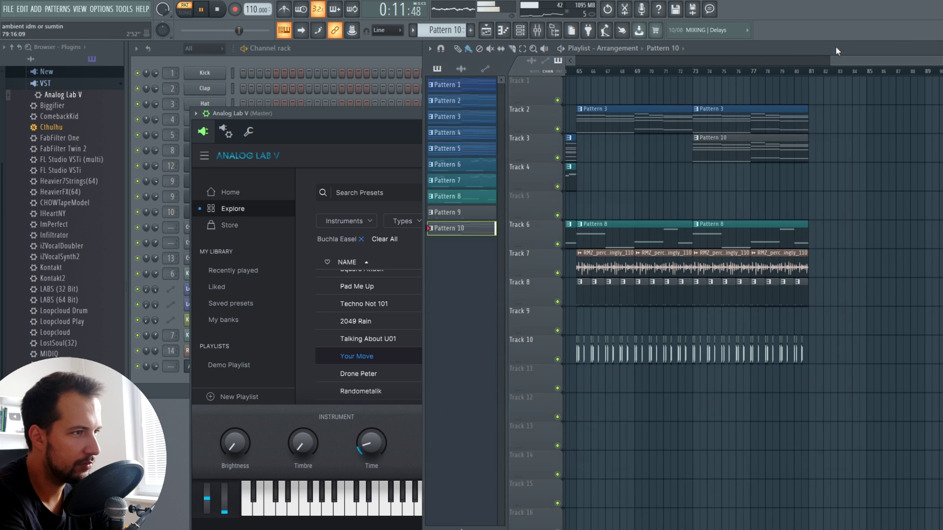
left_click(693, 74)
left_click(390, 113)
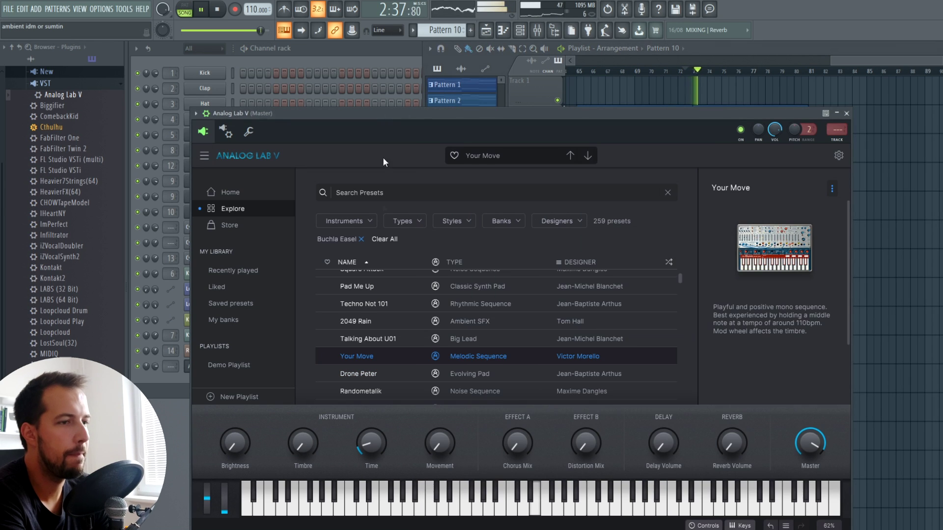
scroll(395, 351, "down", 2)
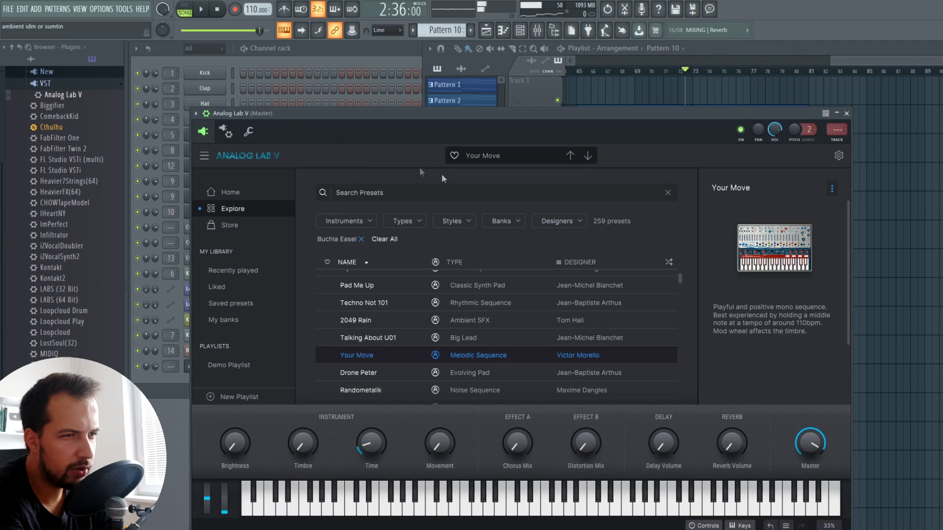
Route Analog Lab V to mixer track 15 and audition the Infiltrator filter presets Lowpass 16s, Lowpass Rhythm 1, Lowpass Rhythm 2 and Gentle Vowel
key("ctrl+l")
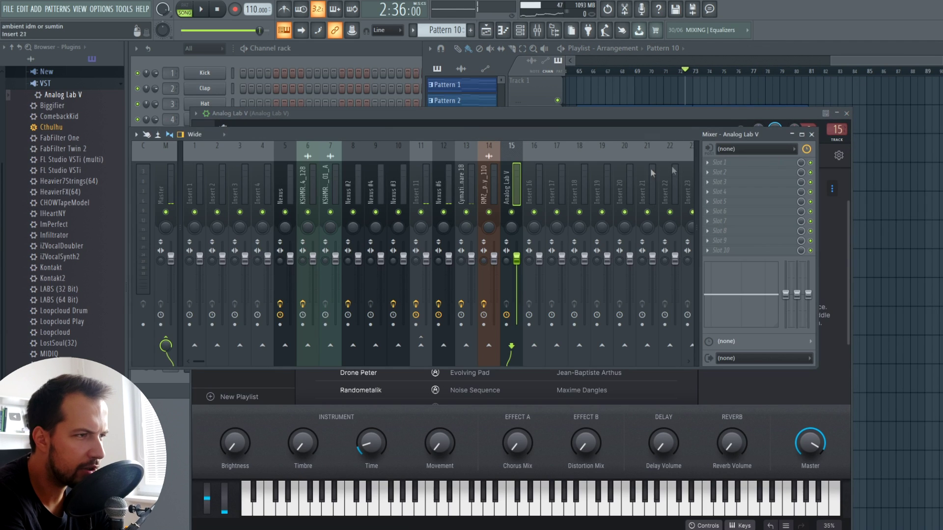
scroll(61, 117, "up", 4)
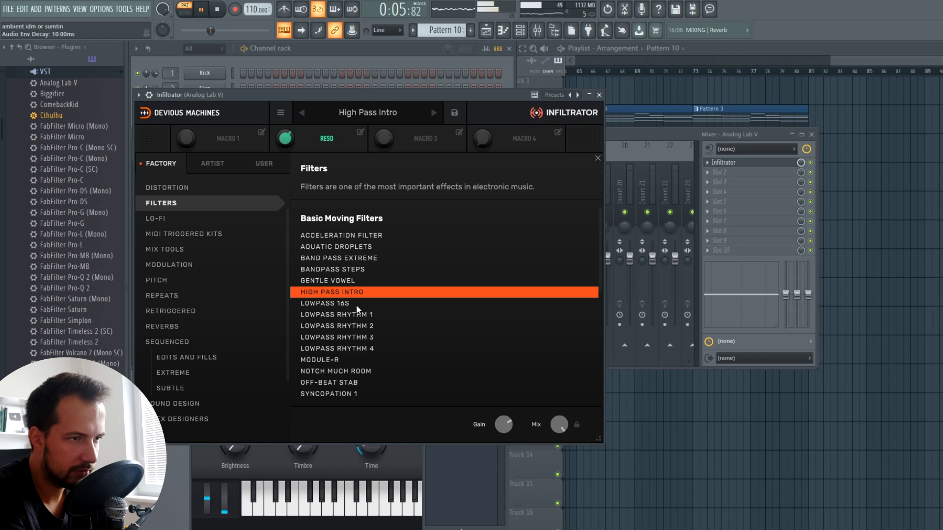
left_click(357, 305)
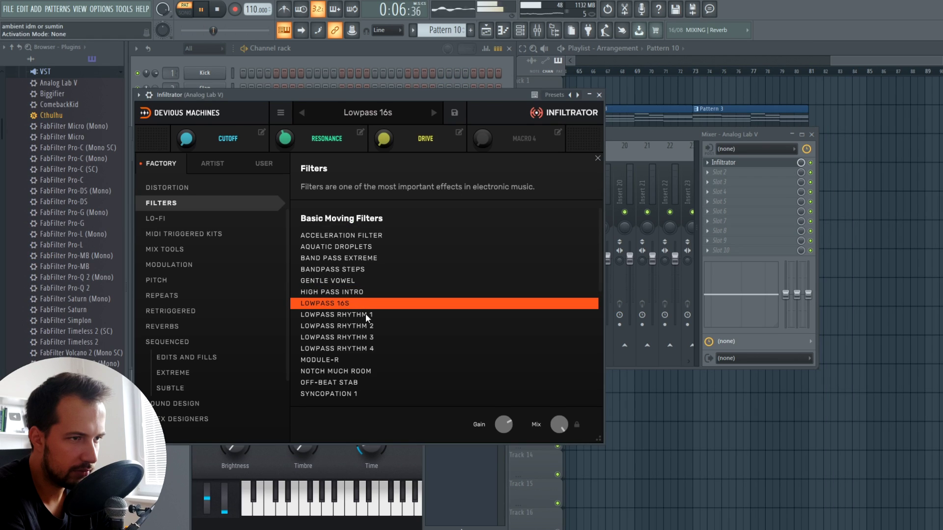
left_click(365, 316)
left_click(370, 327)
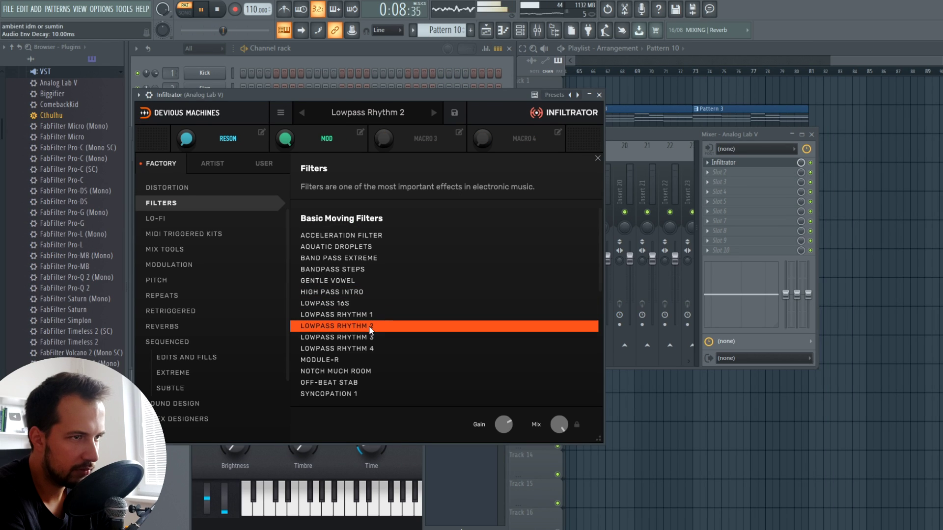
left_click(349, 281)
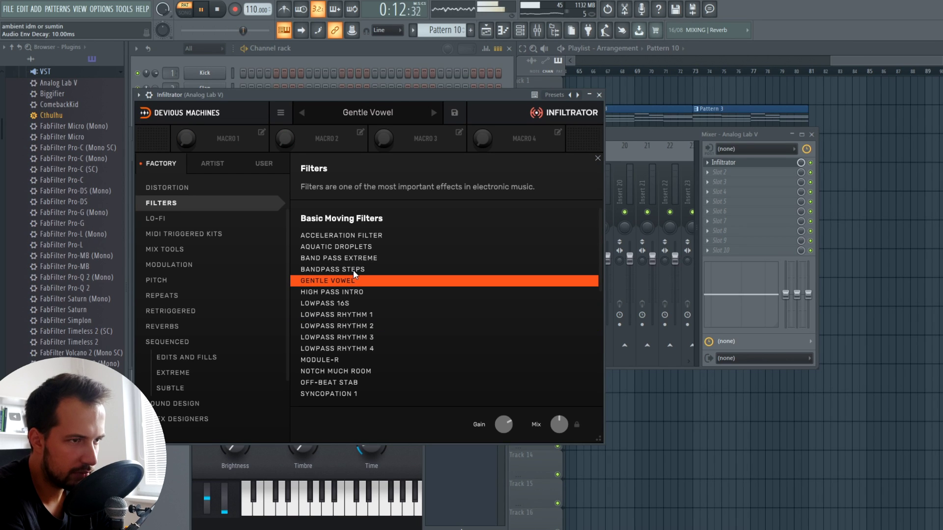
left_click(281, 114)
left_click(284, 173)
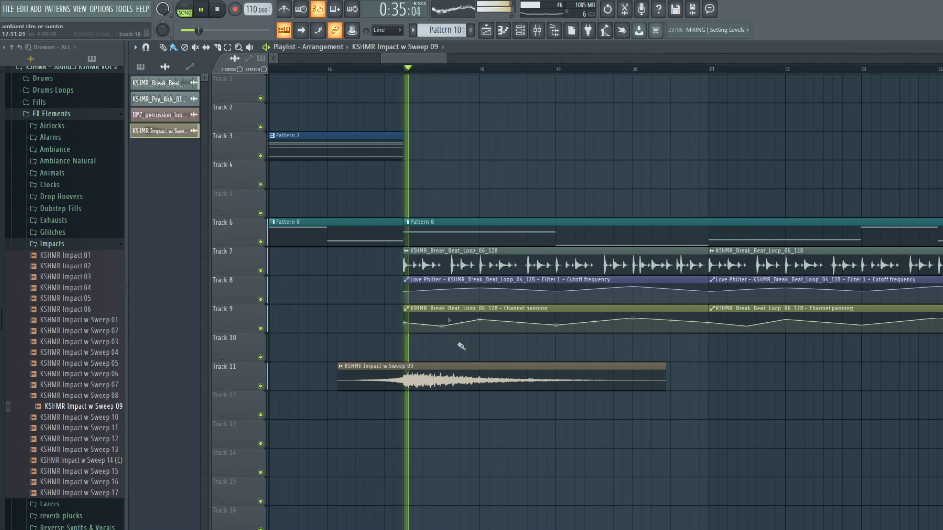
Open the settings of the KSHMR Impact w Sweep 09 clip and place KSHMR Sweep Down 05 on Track 12 at bar 17
double_click(461, 376)
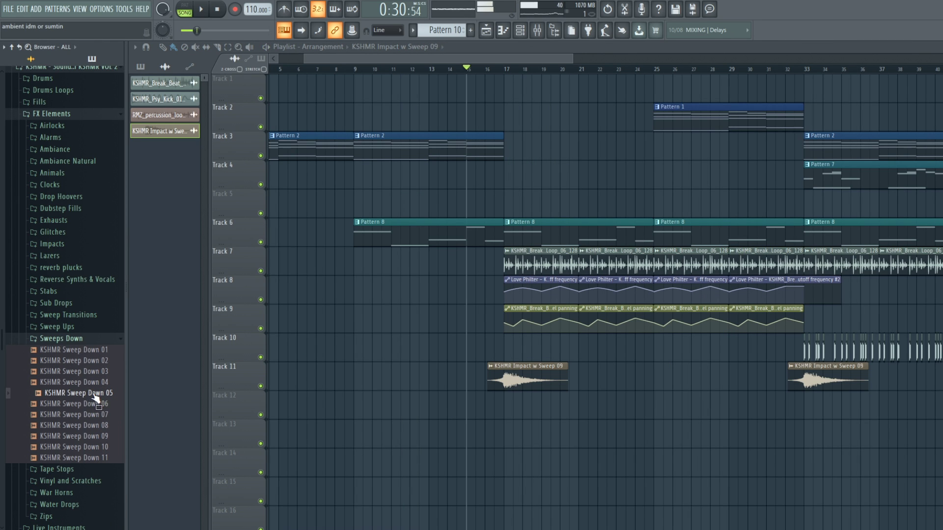
left_click_drag(92, 398, 511, 406)
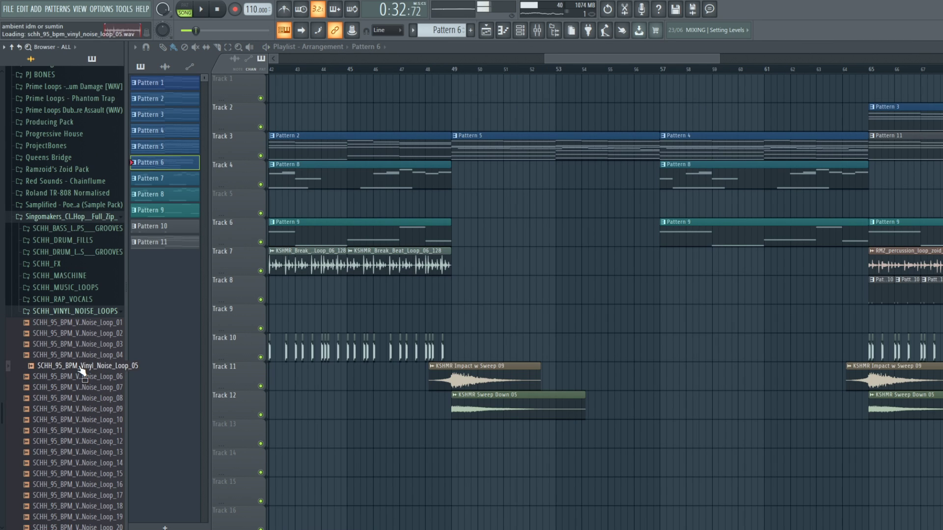
left_click_drag(527, 290, 497, 292)
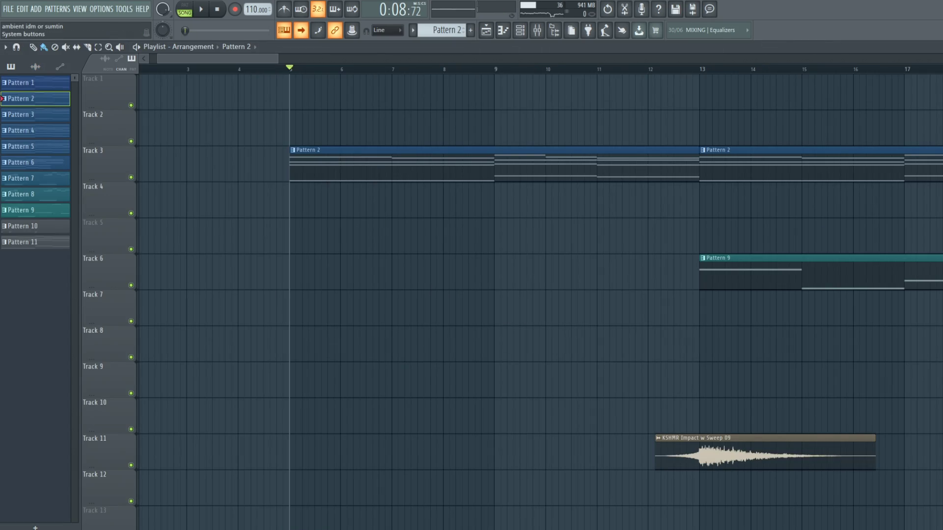